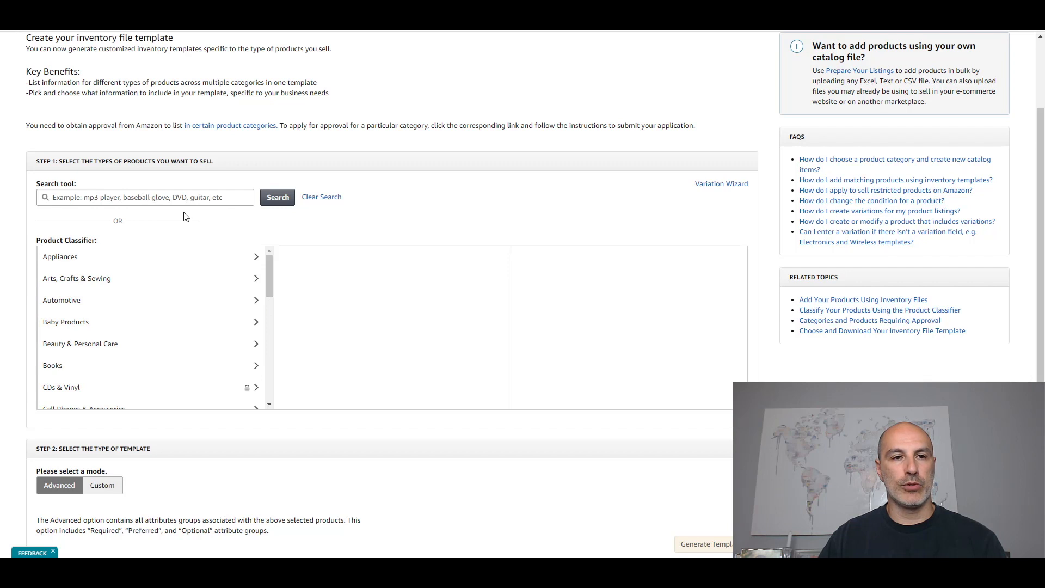
# Step: Browse the product classifier through Home & Kitchen, Kitchen & Dining and Cutlery & Knife Accessories, and select Cutting Boards
pyautogui.moveTo(269, 279); pyautogui.dragTo(270, 334)
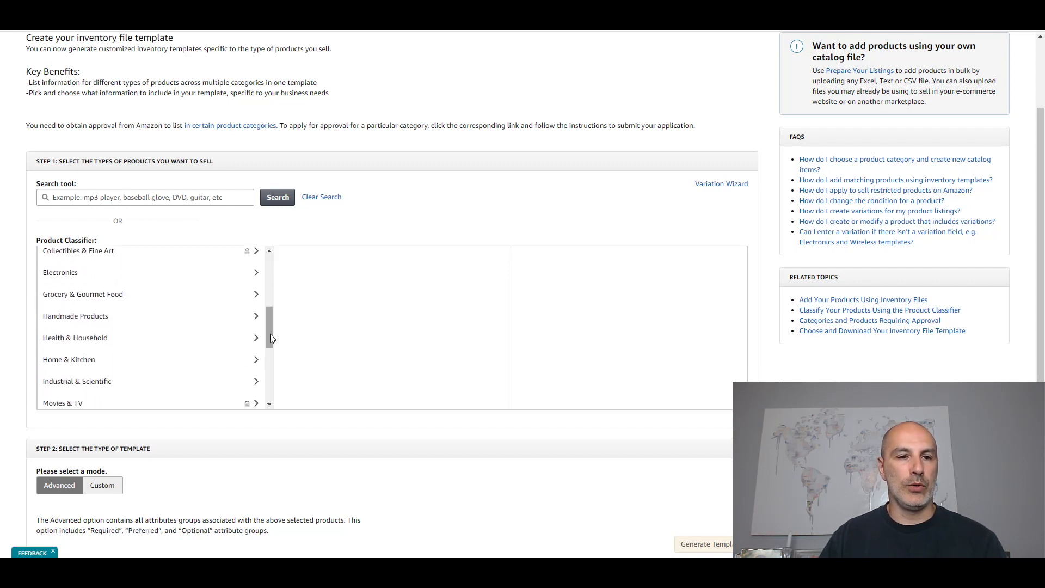
pyautogui.click(155, 361)
pyautogui.moveTo(504, 300); pyautogui.dragTo(504, 356)
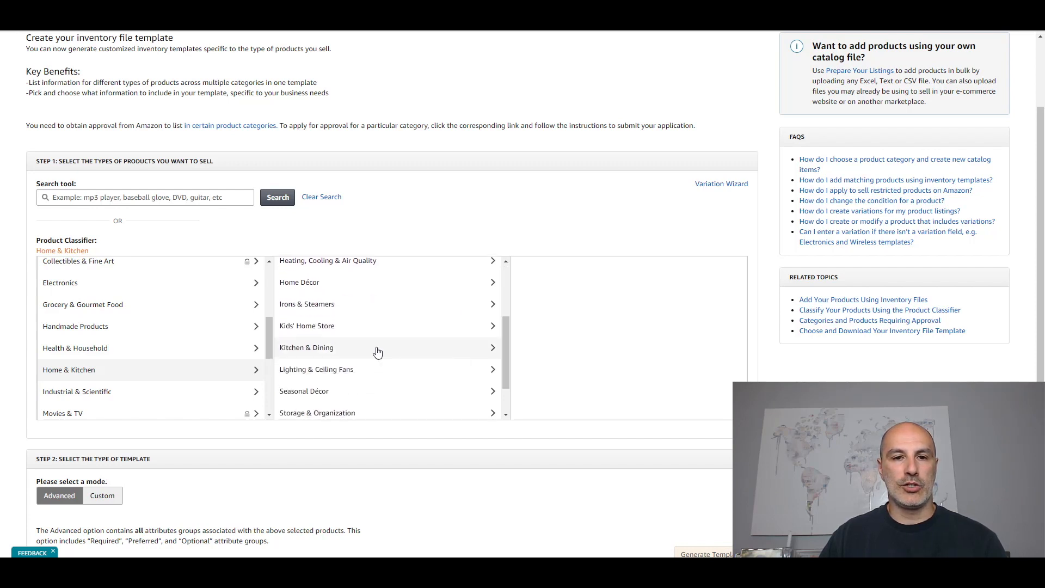
pyautogui.click(377, 349)
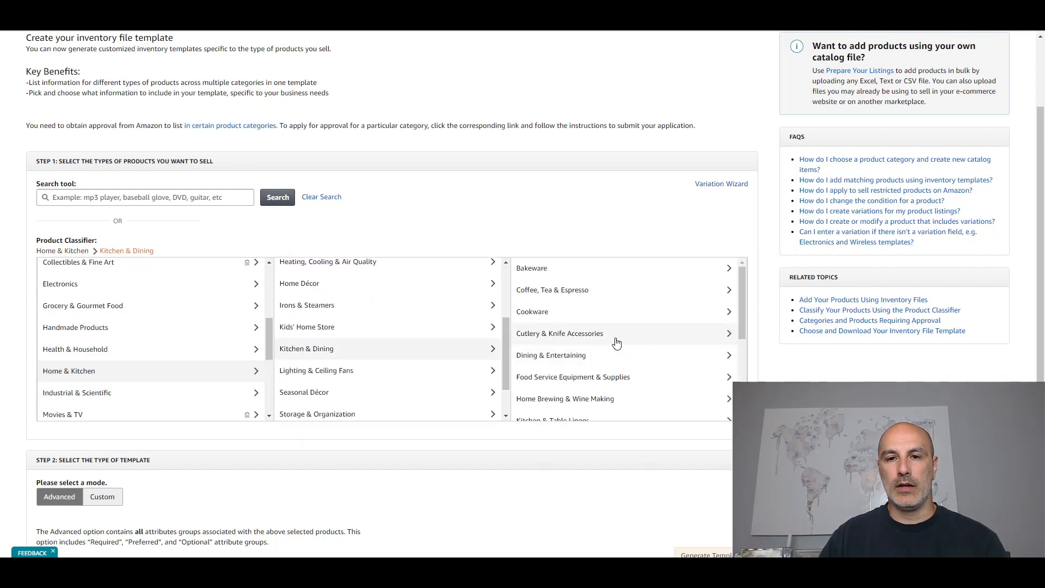
pyautogui.click(616, 341)
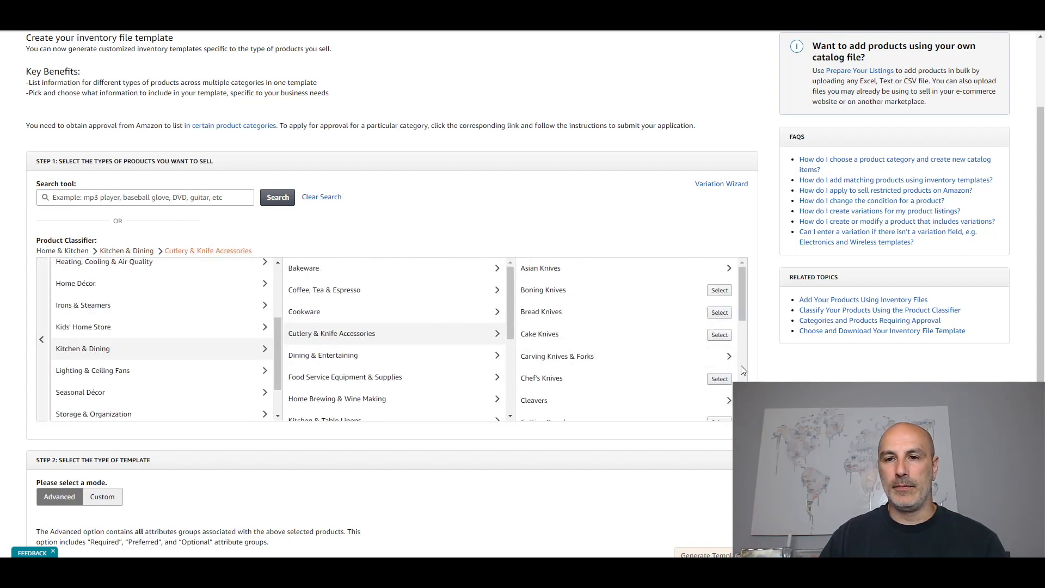
pyautogui.moveTo(741, 314); pyautogui.dragTo(740, 339)
pyautogui.click(720, 332)
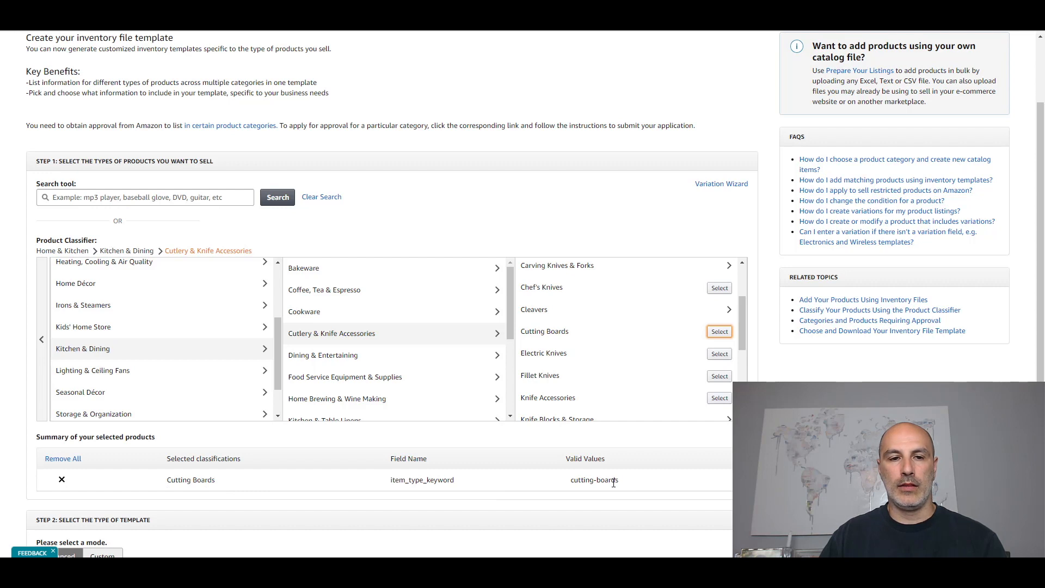
# Step: Search the product types for "cutting board" and select the Cutting Boards result under Kitchen Utensils & Gadgets > Kitchen Accessories
pyautogui.click(169, 202)
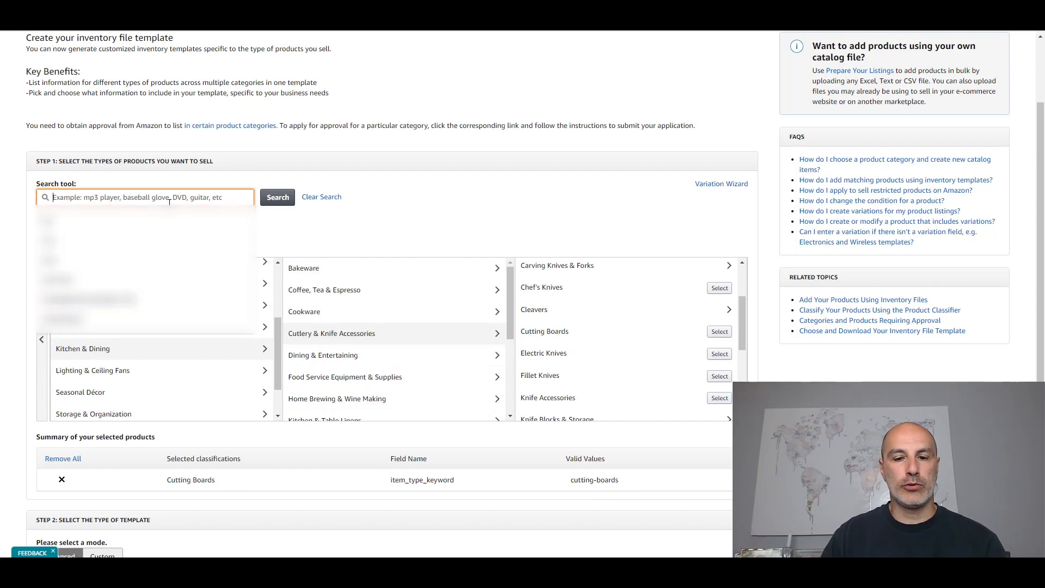
pyautogui.write('cutting board')
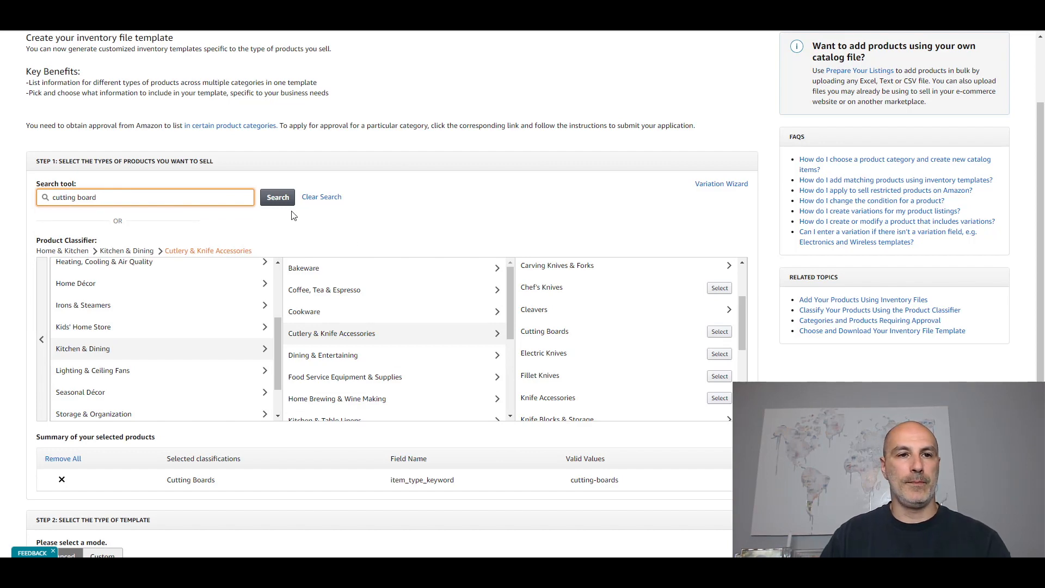
pyautogui.click(277, 198)
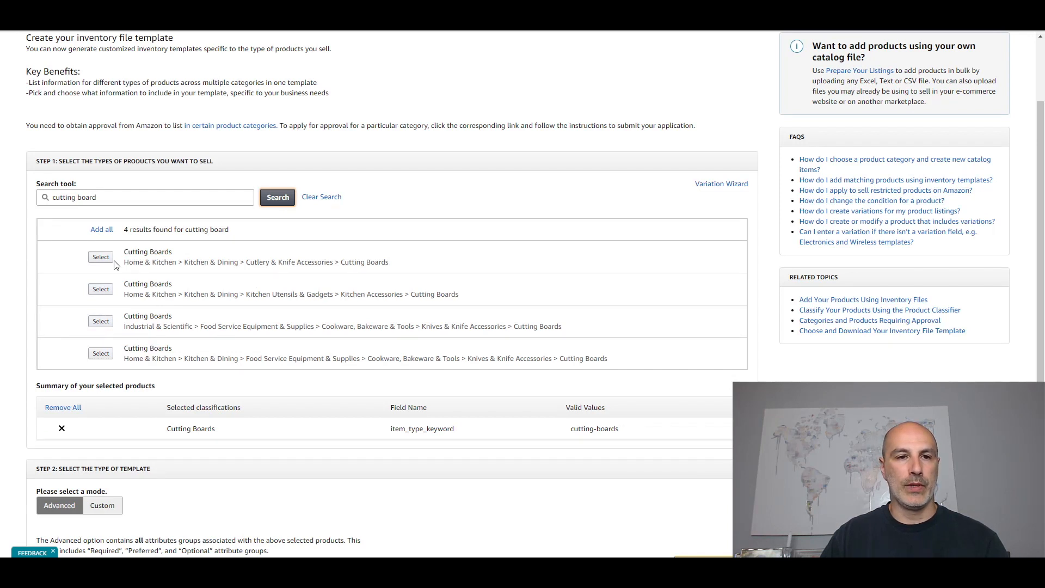
pyautogui.click(101, 290)
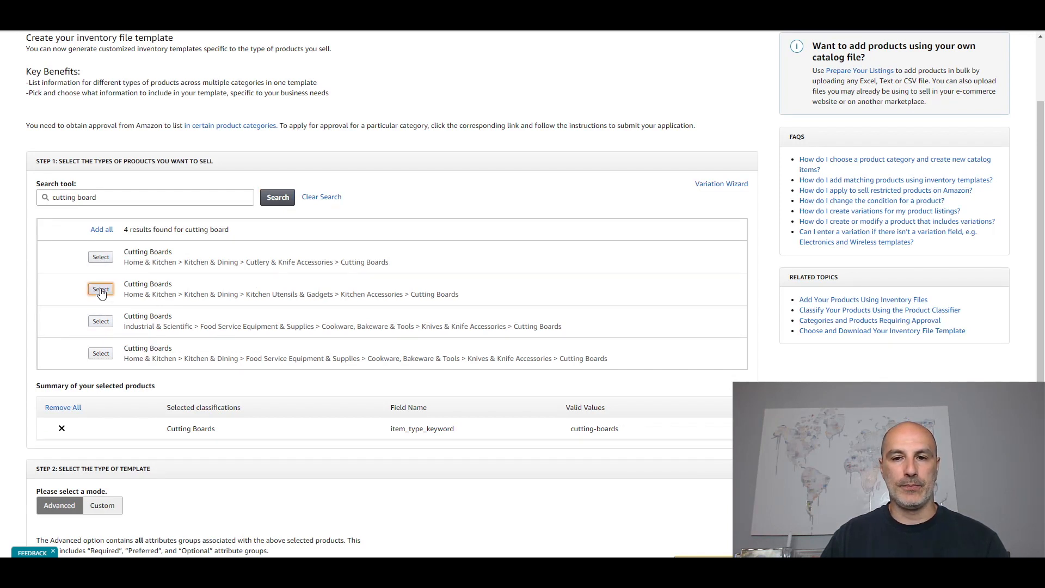
# Step: Generate the inventory template in Advanced mode and save it as CuttingBoards.xlsm in the Documents folder
pyautogui.scroll(-2, 203, 318)
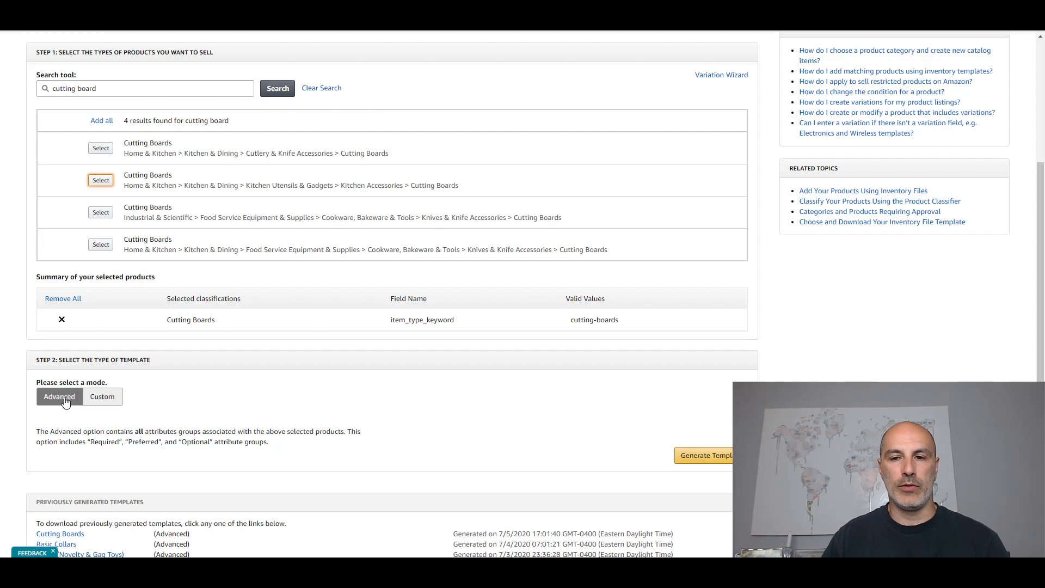
pyautogui.click(710, 459)
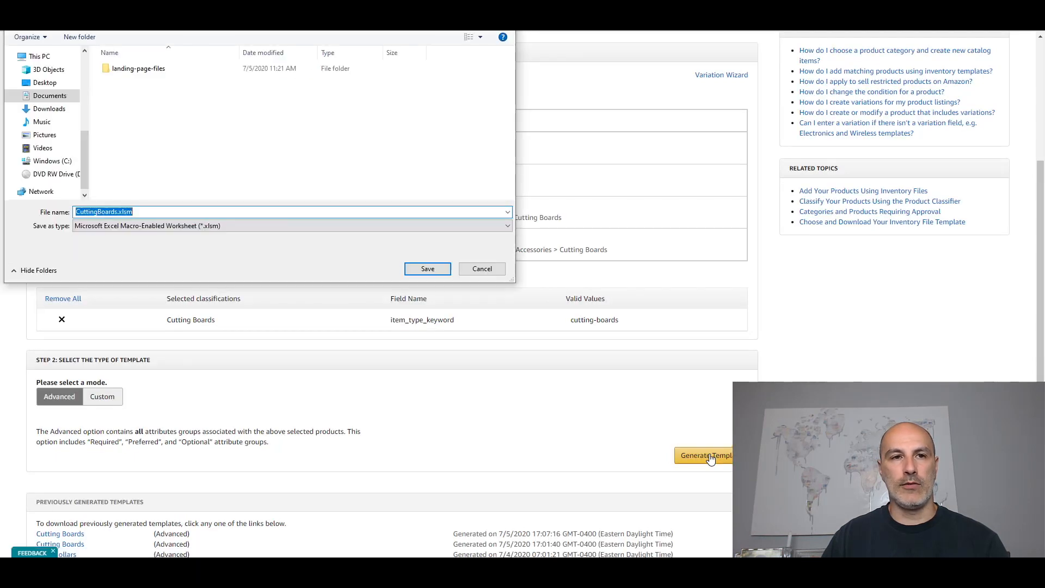
pyautogui.click(425, 270)
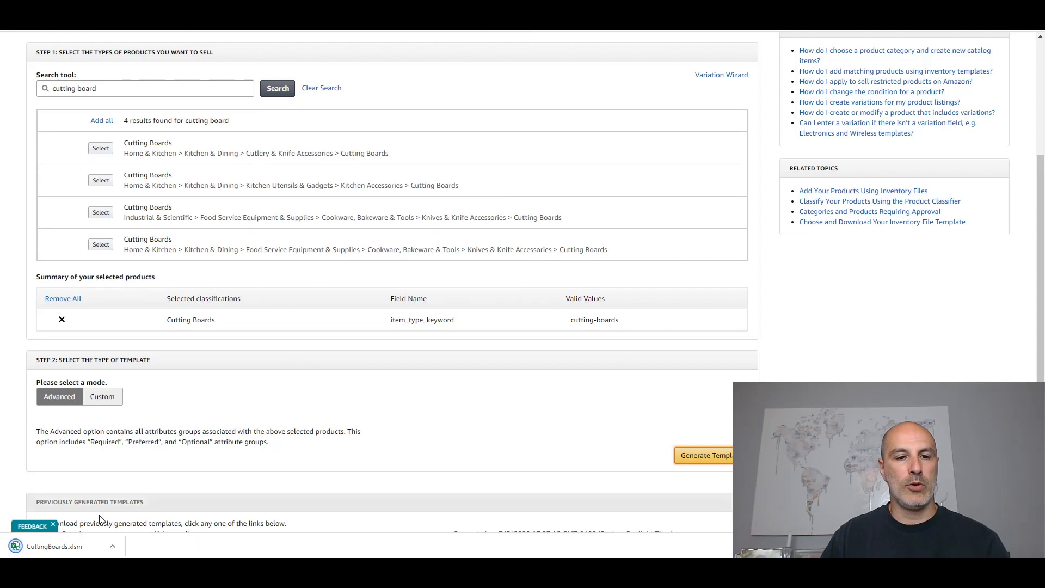
# Step: Open the downloaded CuttingBoards.xlsm in Excel, enable editing and display the Template sheet
pyautogui.click(54, 546)
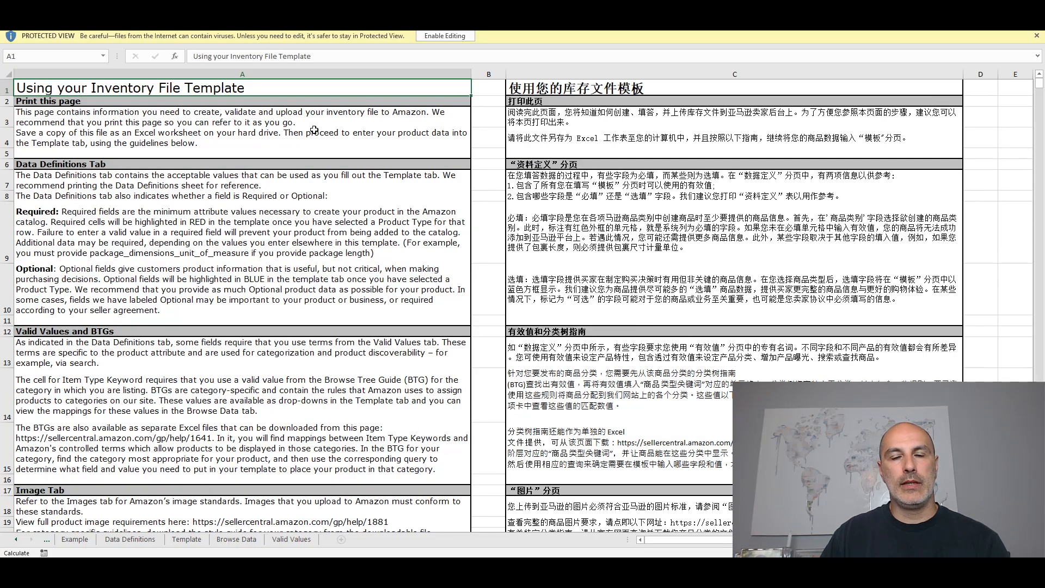
pyautogui.click(445, 35)
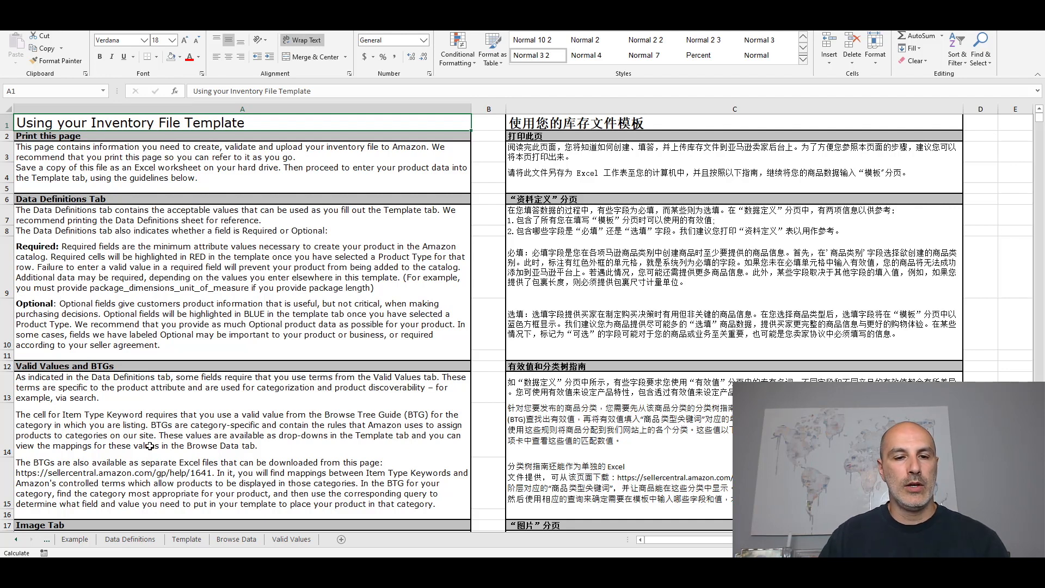
pyautogui.click(186, 541)
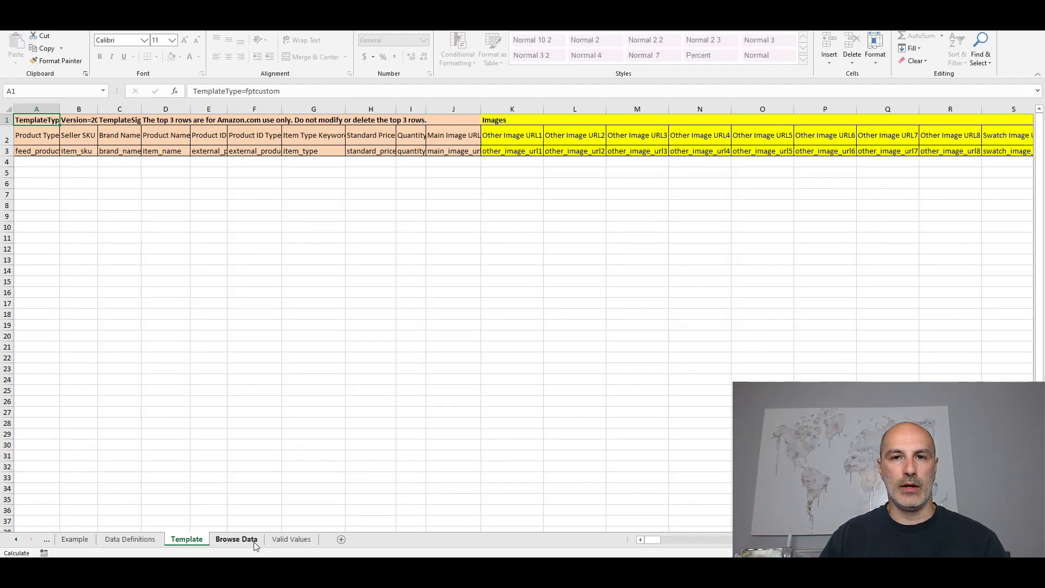
# Step: Bring the workbook's first sheets into reach and review the Instructions sheet and the image standards on the Images sheet
pyautogui.click(74, 539)
pyautogui.click(16, 540)
pyautogui.click(16, 539)
pyautogui.click(79, 540)
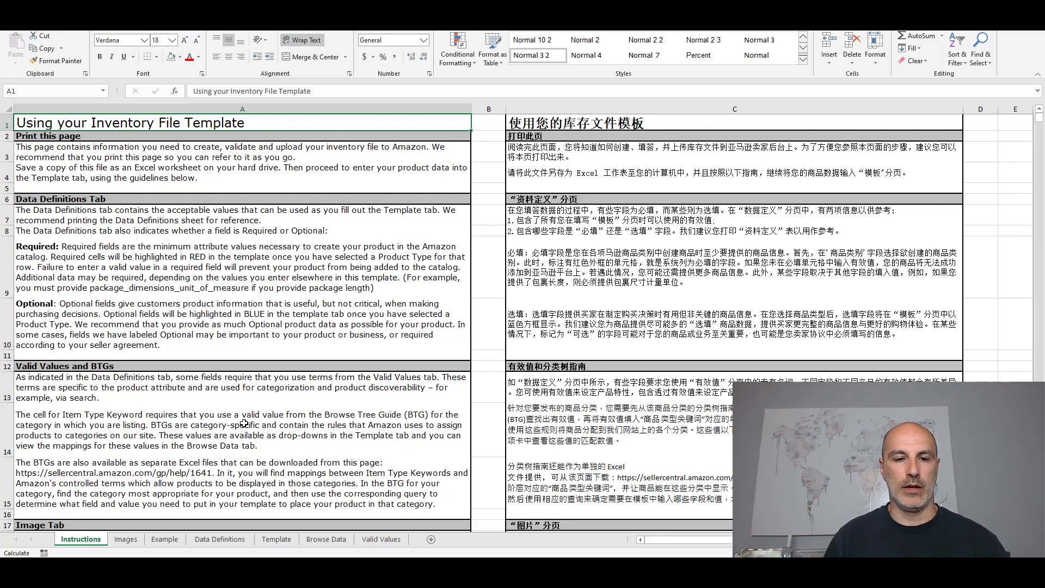
pyautogui.click(125, 539)
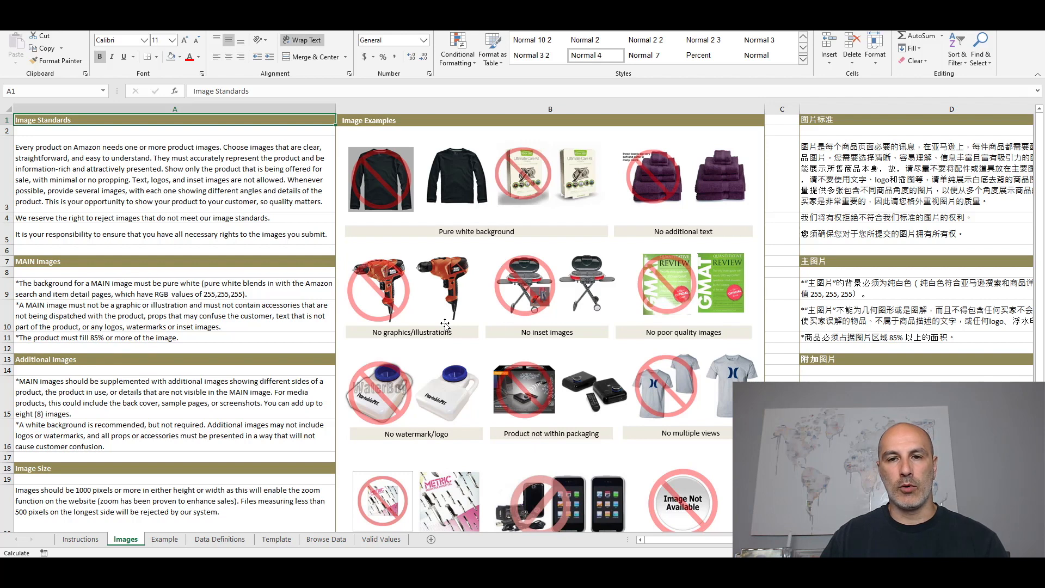
# Step: Examine the Example sheet's column headers from sku to bullet-point1, its sample products and the example descriptions in column A
pyautogui.click(165, 539)
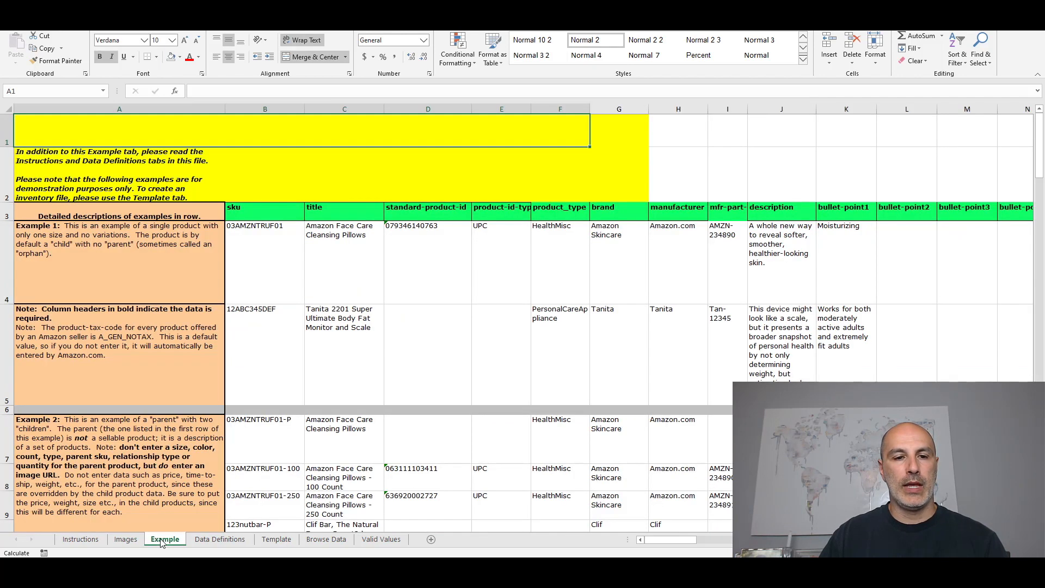
pyautogui.click(327, 358)
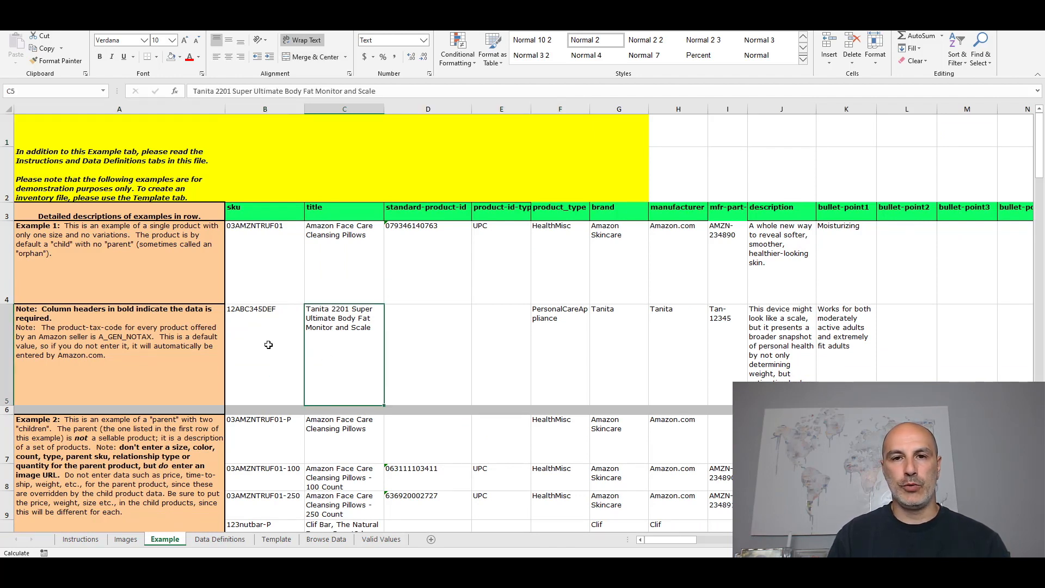
pyautogui.moveTo(235, 209); pyautogui.dragTo(849, 210)
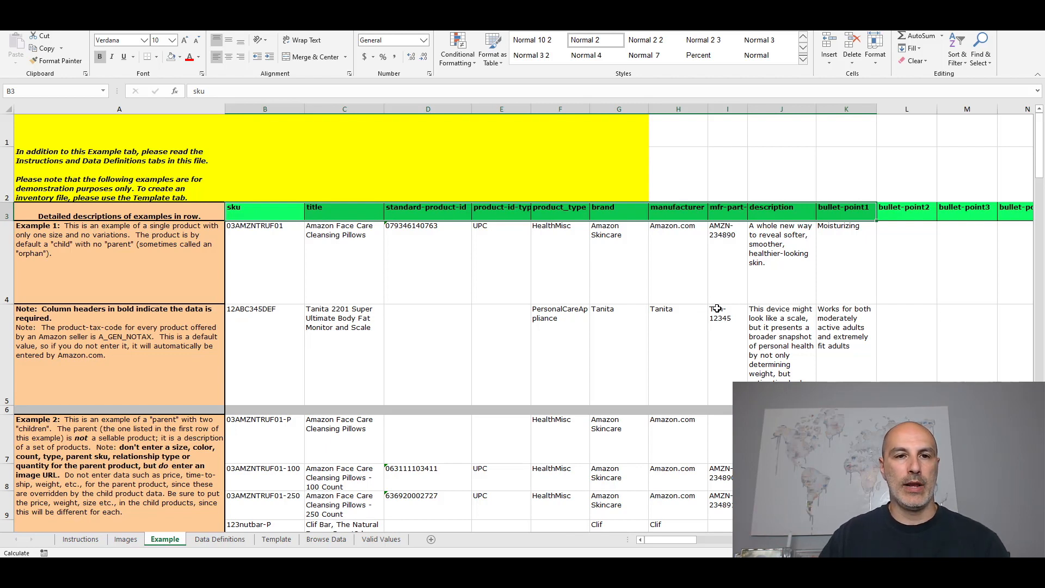
pyautogui.click(549, 298)
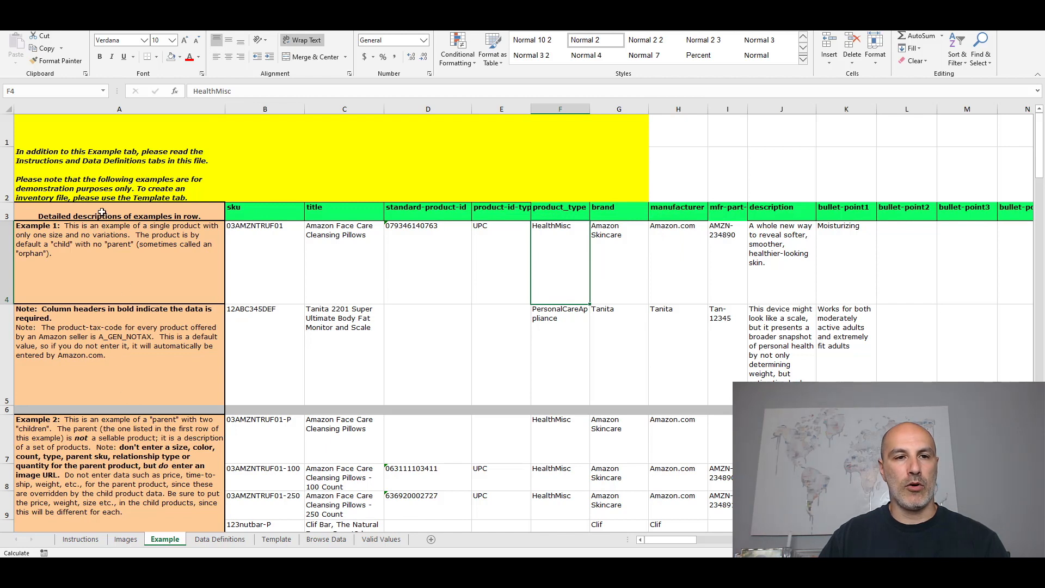
pyautogui.moveTo(101, 213); pyautogui.dragTo(93, 301)
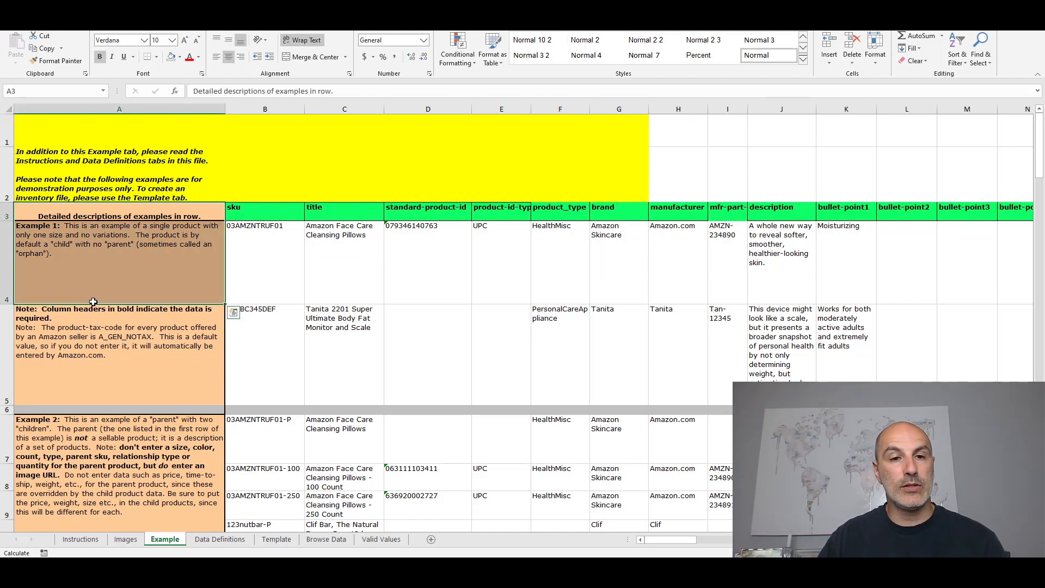
pyautogui.click(146, 339)
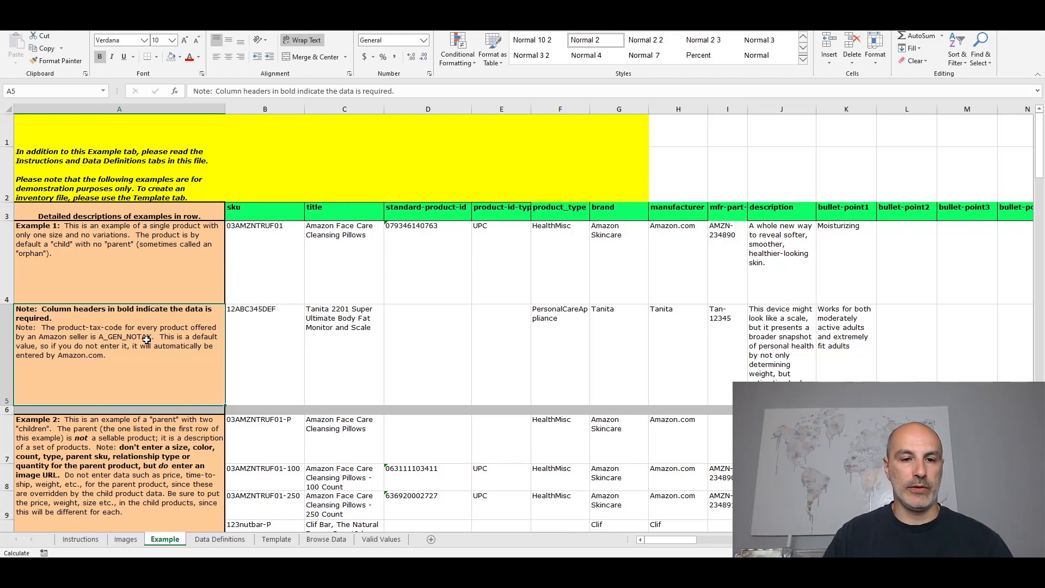
# Step: Review the required fields on the Data Definitions sheet, checking the accepted values, example and requirement for external_product_id_type
pyautogui.click(221, 539)
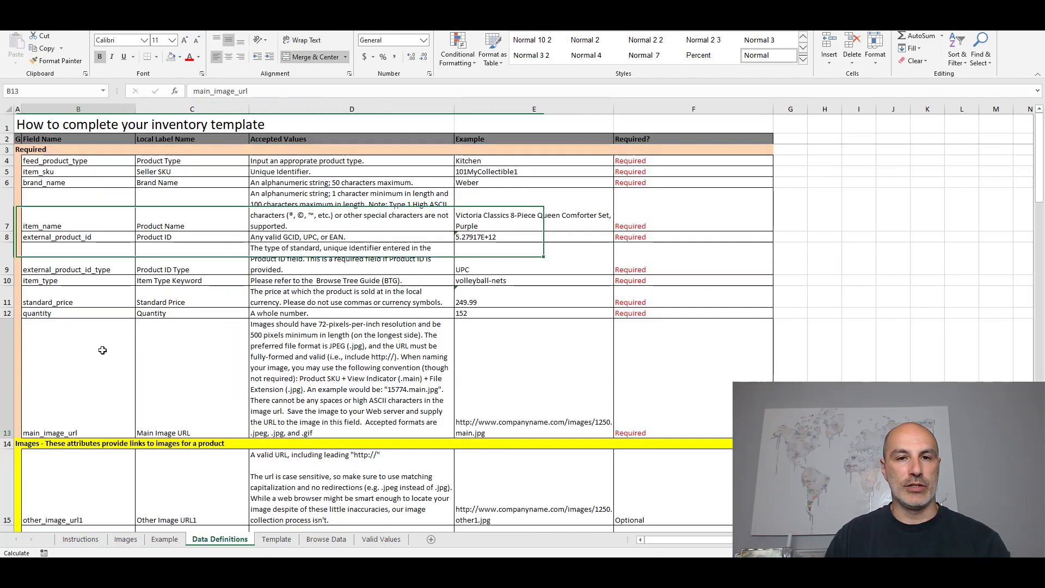
pyautogui.click(107, 365)
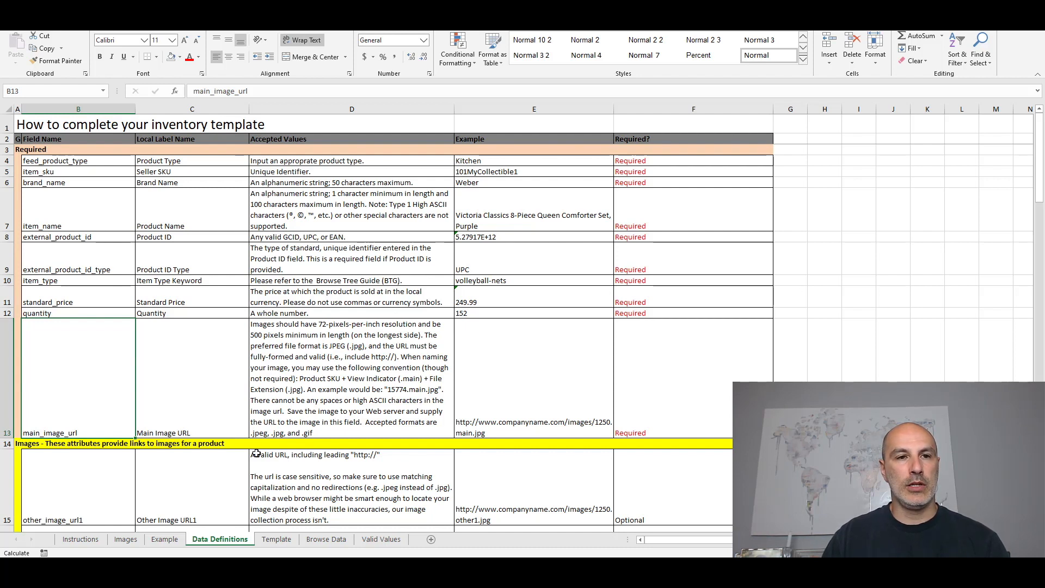
pyautogui.moveTo(81, 183); pyautogui.dragTo(90, 279)
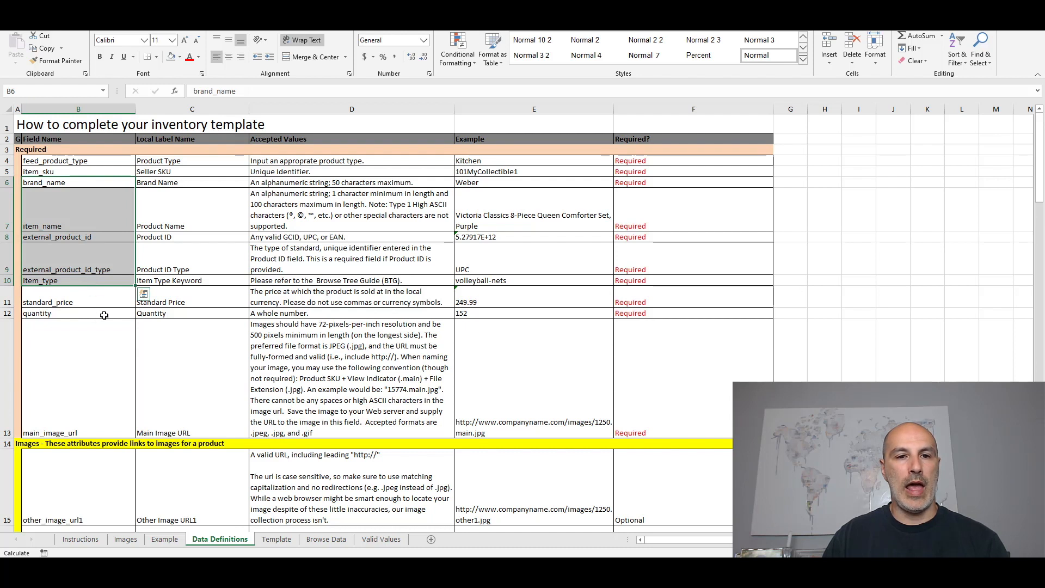
pyautogui.click(349, 313)
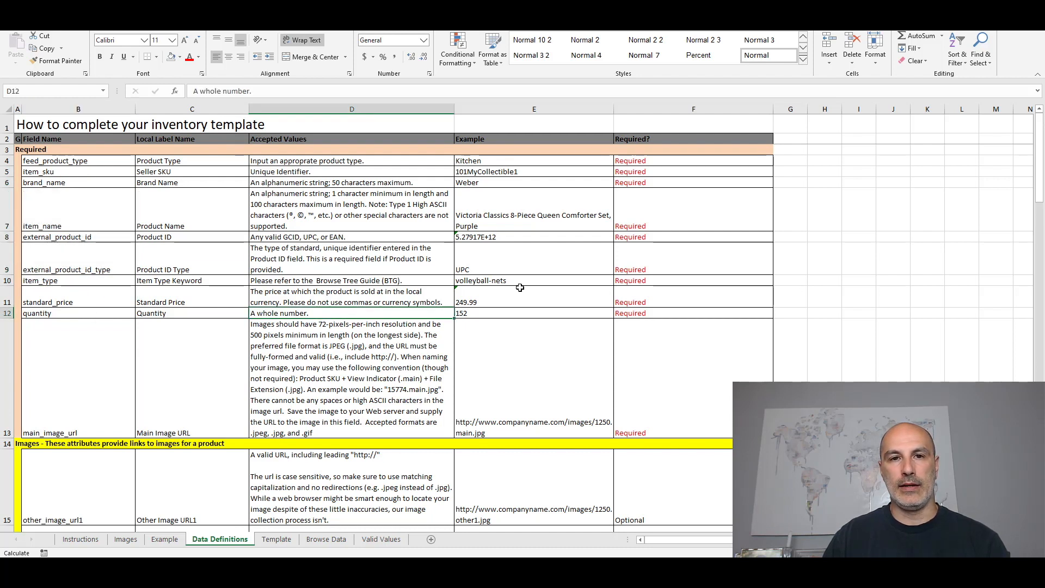
pyautogui.click(524, 252)
pyautogui.click(656, 255)
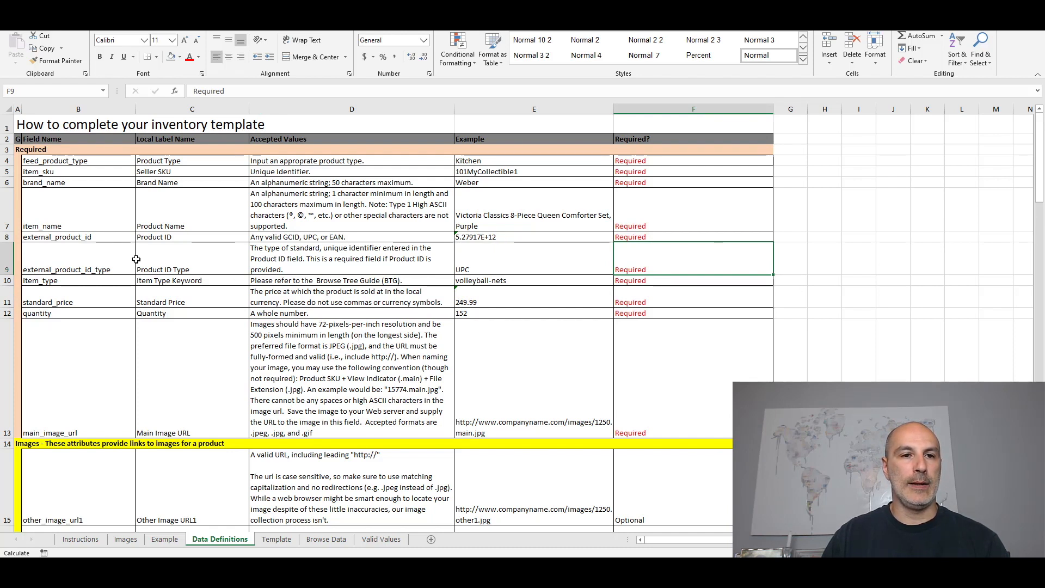
pyautogui.click(107, 256)
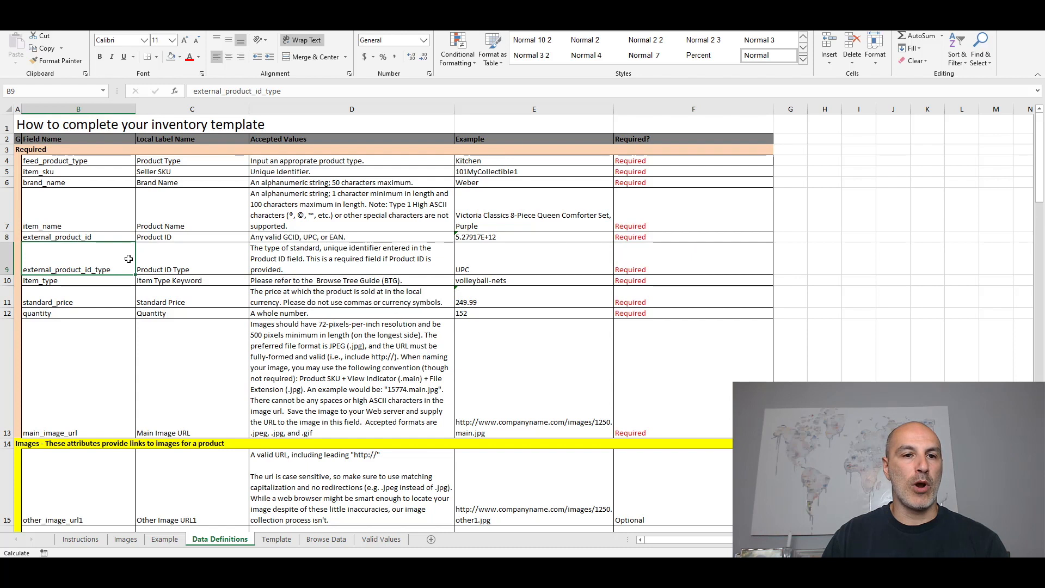
pyautogui.click(327, 261)
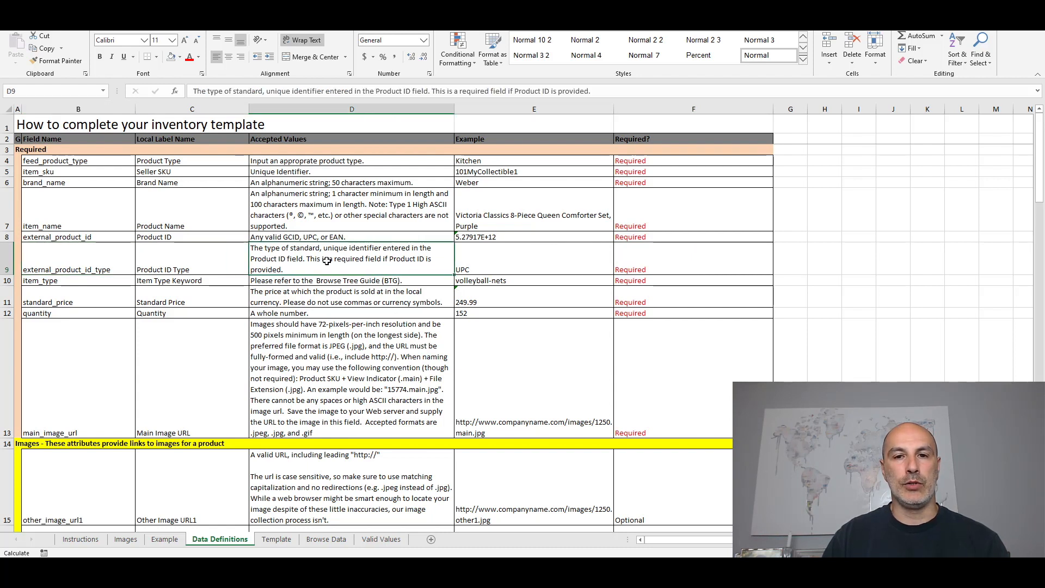
pyautogui.click(477, 265)
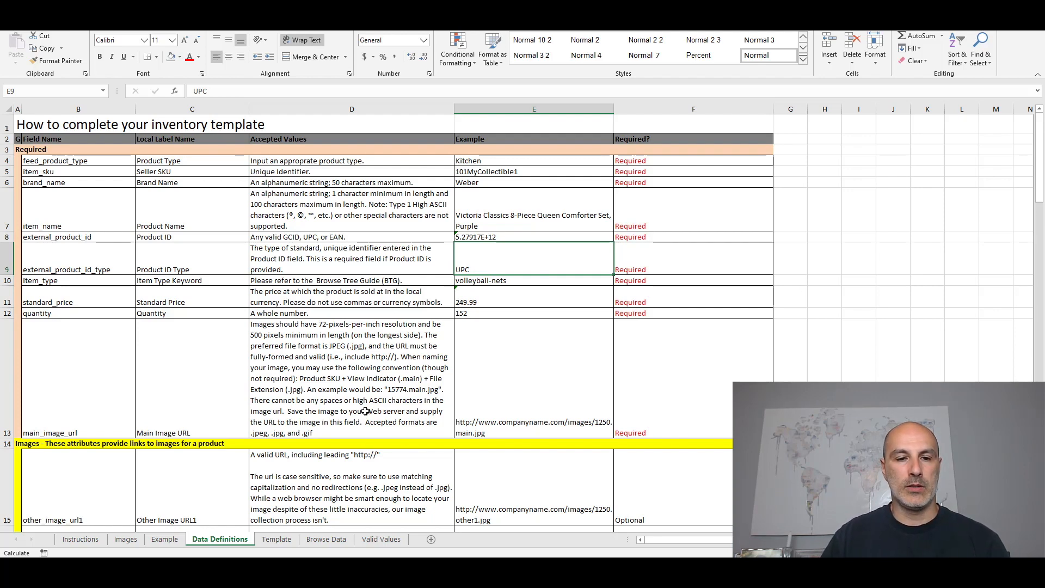
# Step: Check the browse path on the Browse Data sheet, and the variation theme and parentage options on the Valid Values sheet
pyautogui.click(332, 538)
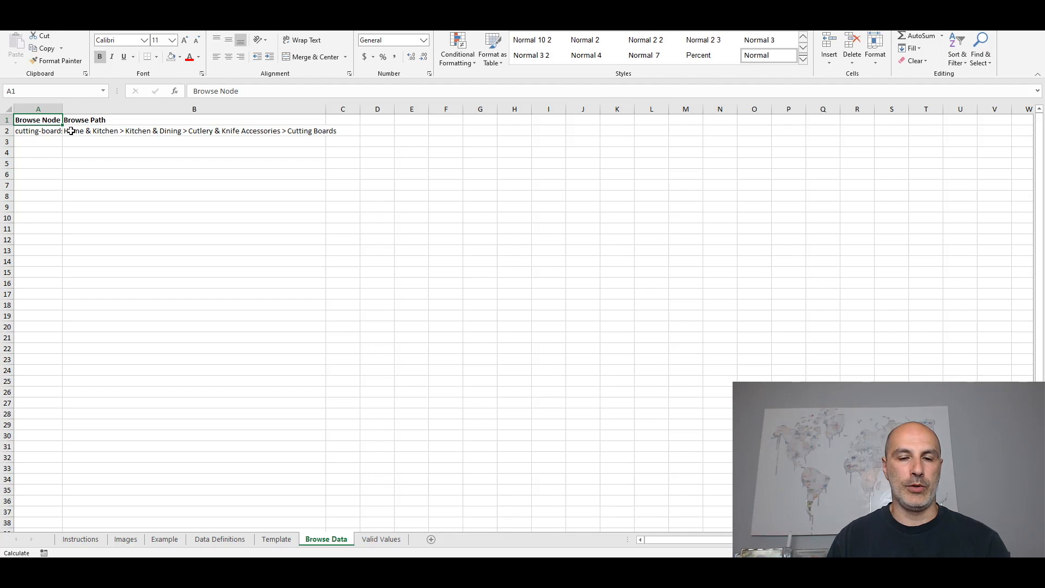
pyautogui.click(373, 541)
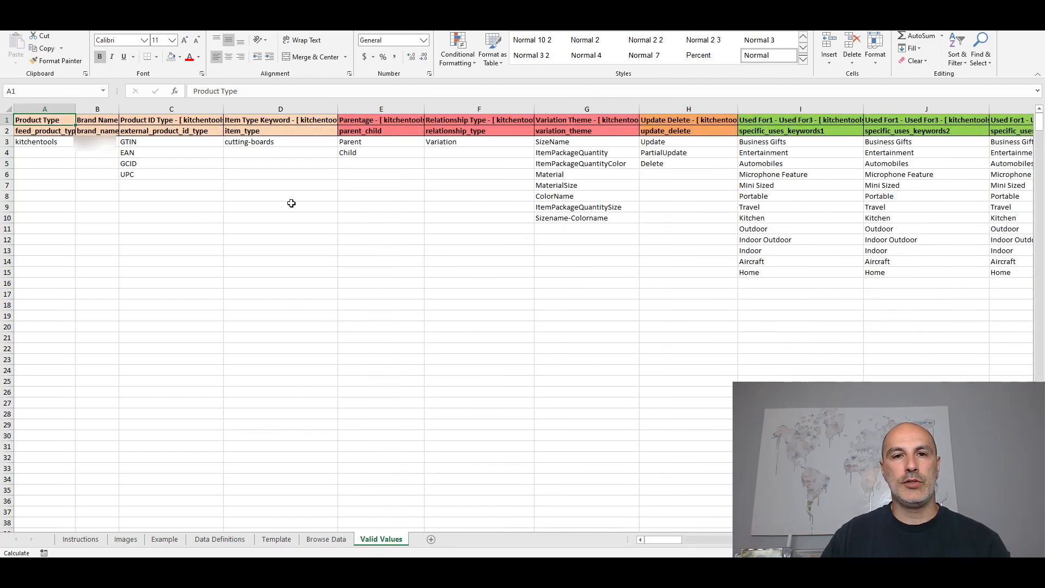
pyautogui.click(600, 174)
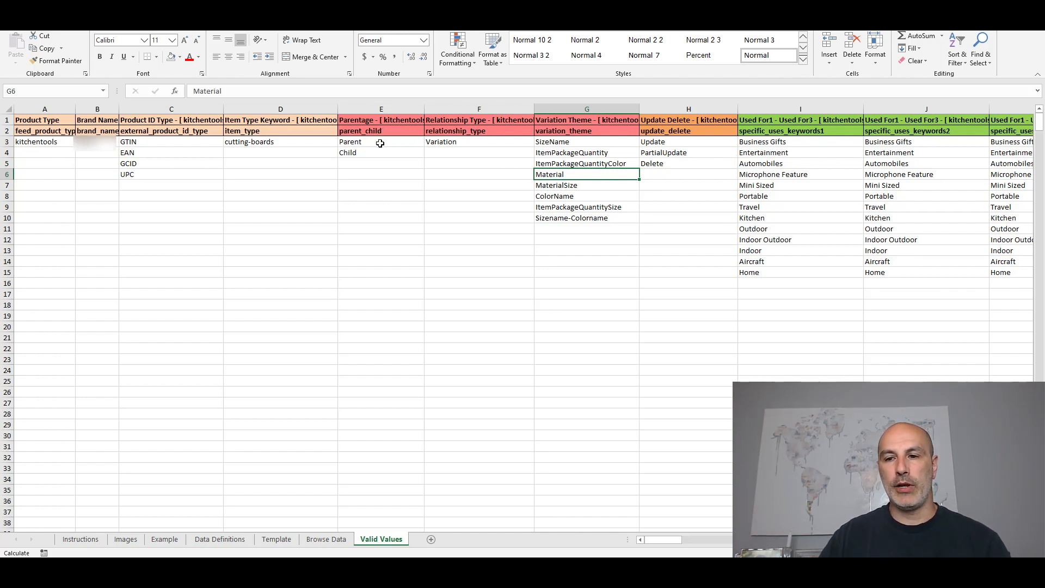
pyautogui.moveTo(380, 143); pyautogui.dragTo(380, 152)
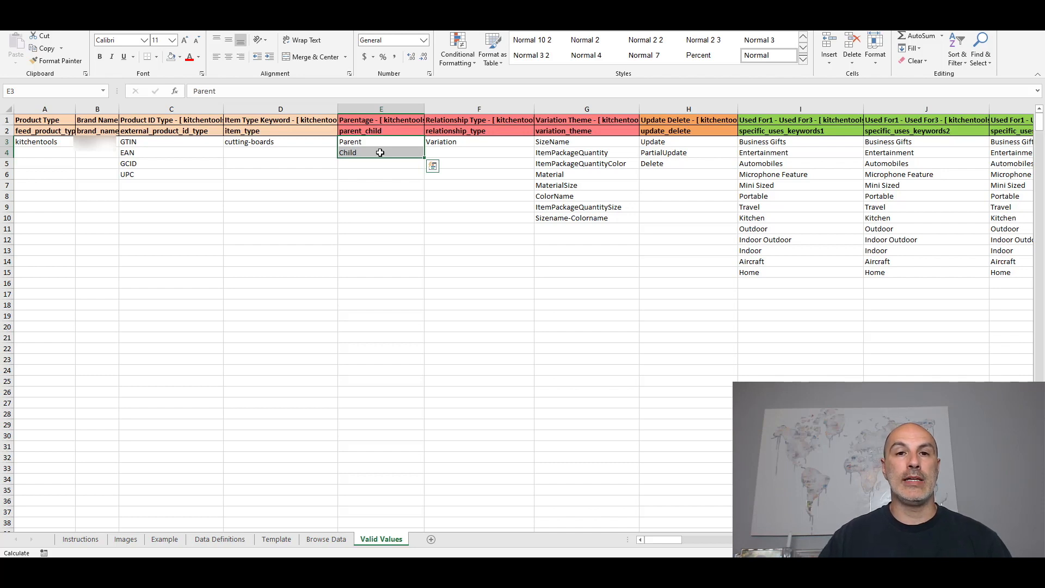
# Step: Check the Parent and Child options in the parentage column of the Valid Values sheet
pyautogui.click(380, 153)
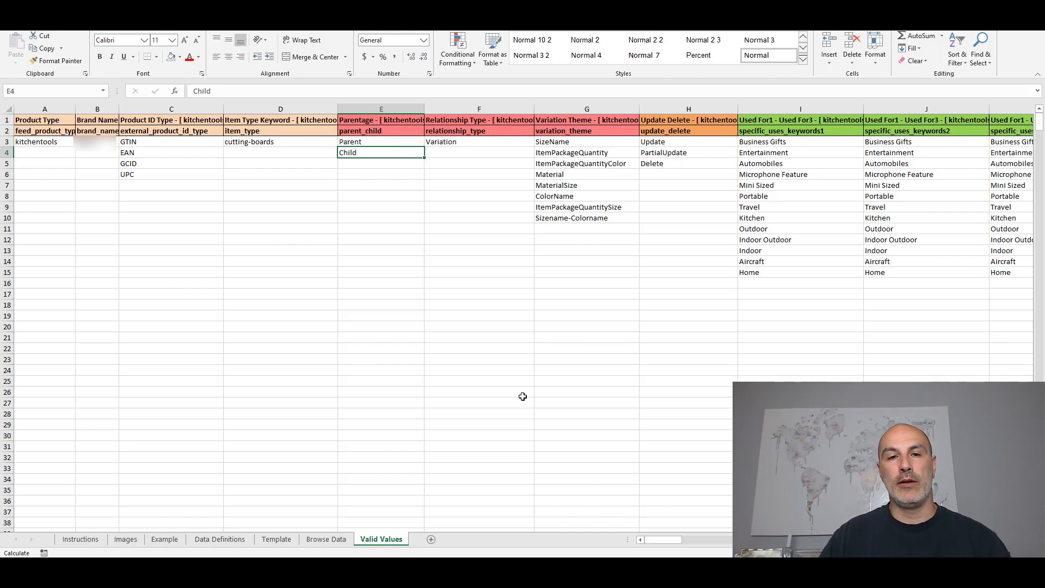
pyautogui.moveTo(376, 143); pyautogui.dragTo(378, 152)
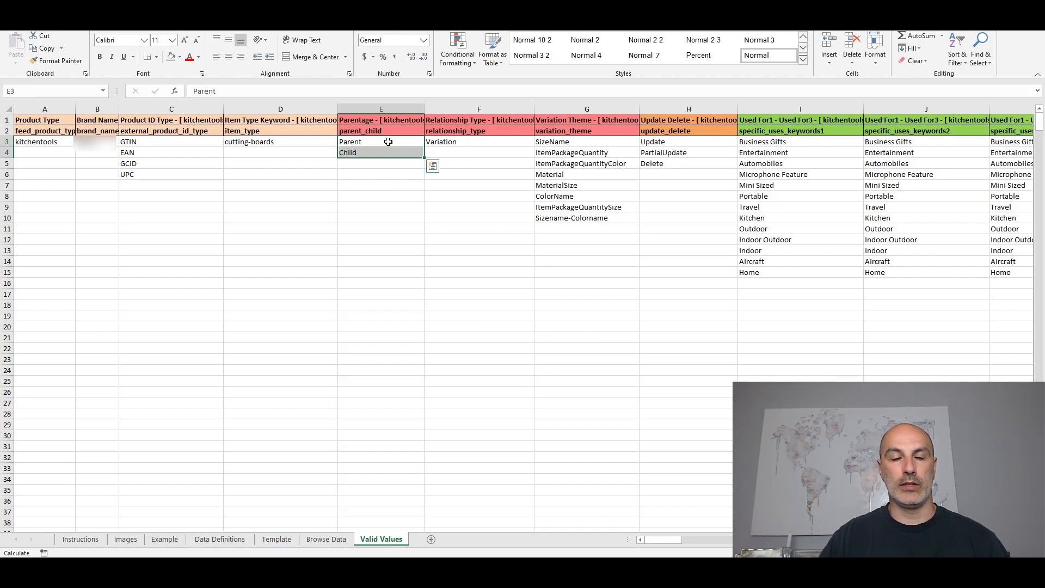
pyautogui.click(383, 174)
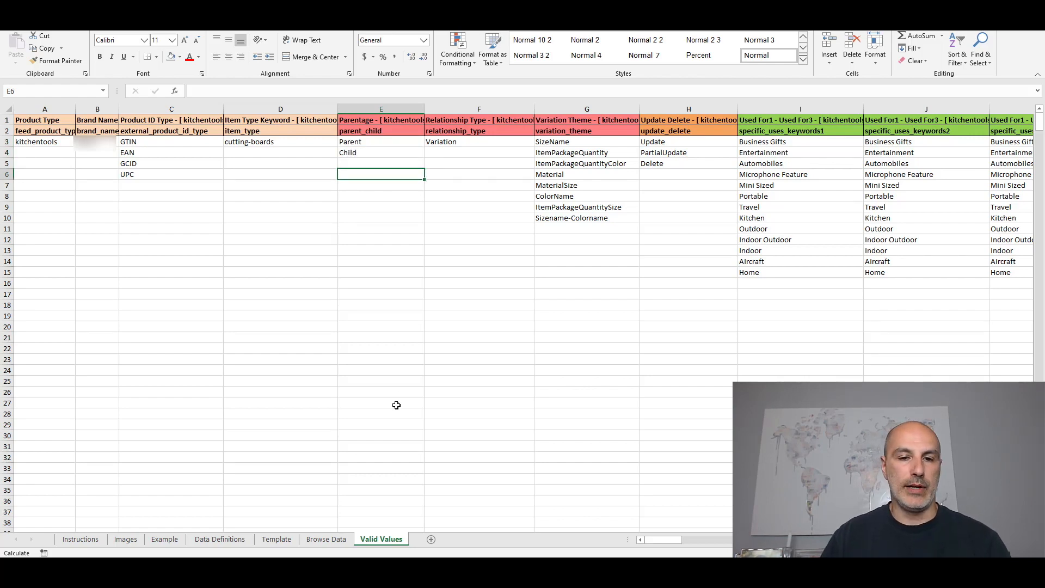
# Step: Examine the Template sheet's column headings from Product Type through to the last Progressive Discount column
pyautogui.click(277, 538)
pyautogui.click(41, 183)
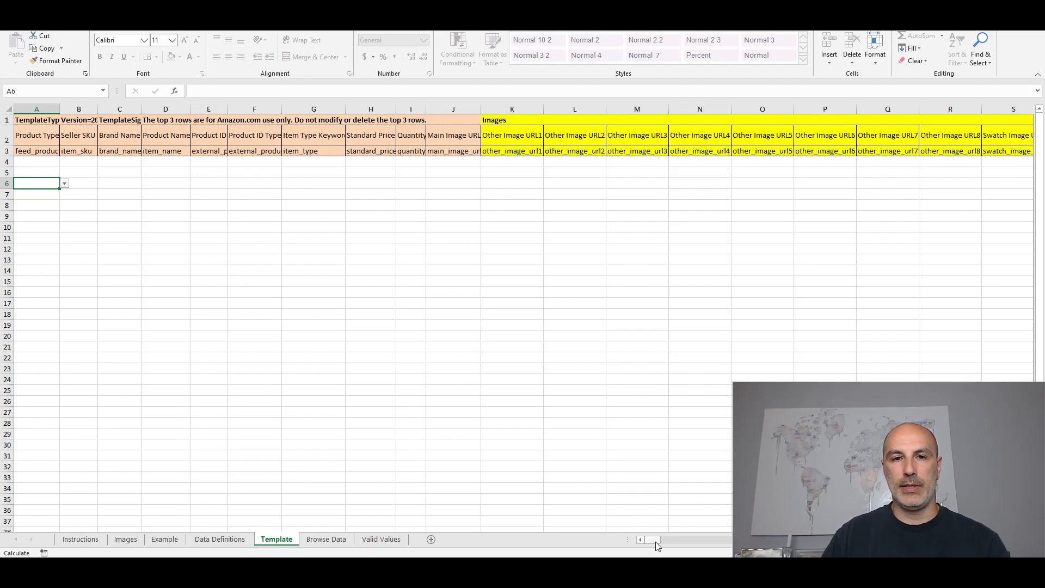
pyautogui.moveTo(655, 541); pyautogui.dragTo(1018, 540)
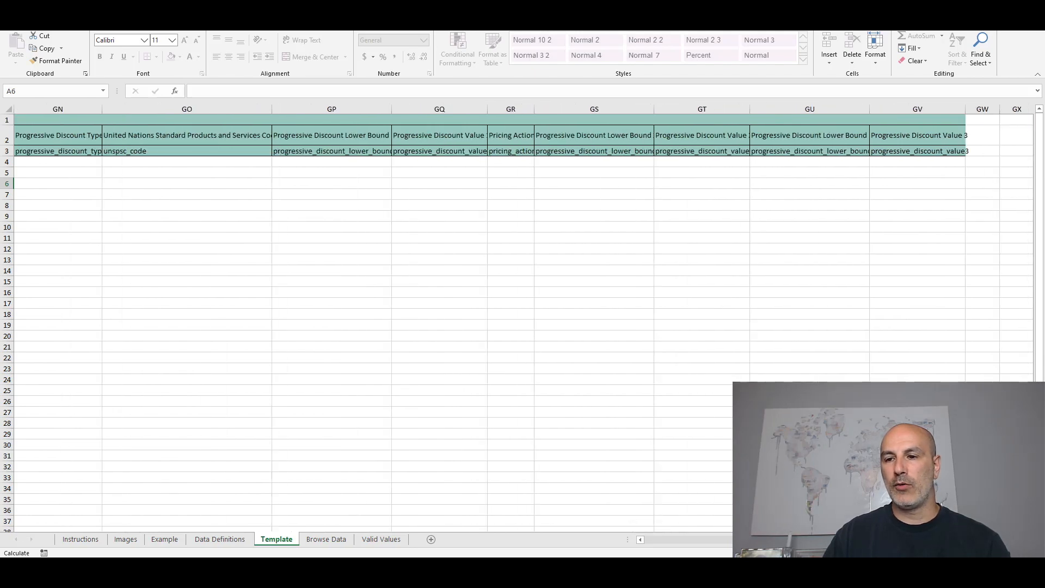
pyautogui.moveTo(952, 539); pyautogui.dragTo(649, 537)
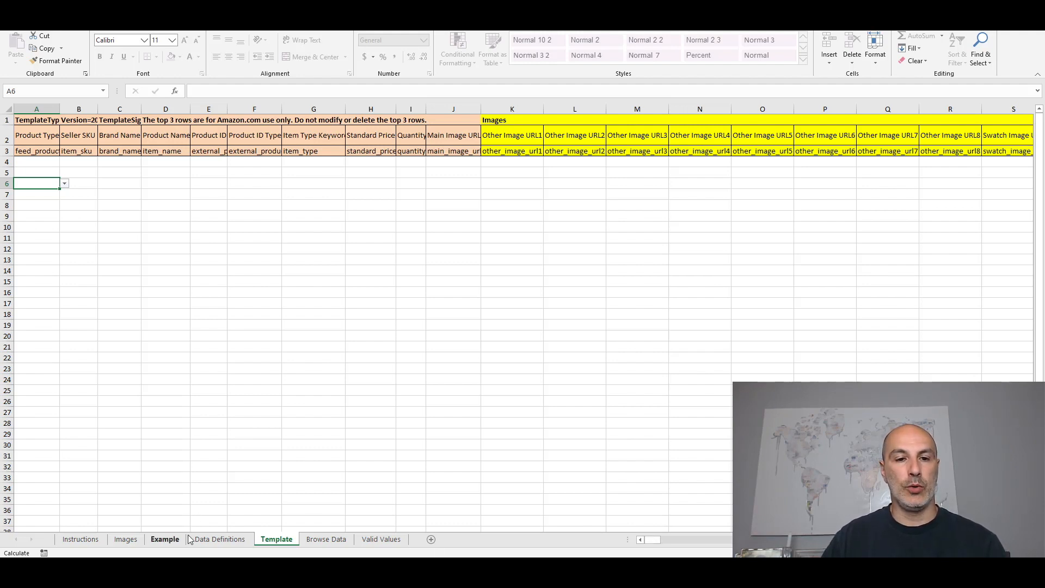
# Step: Review which fields are marked Required on the Data Definitions sheet, from feed_product_type to quantity, and the example for external_product_id_type
pyautogui.click(218, 539)
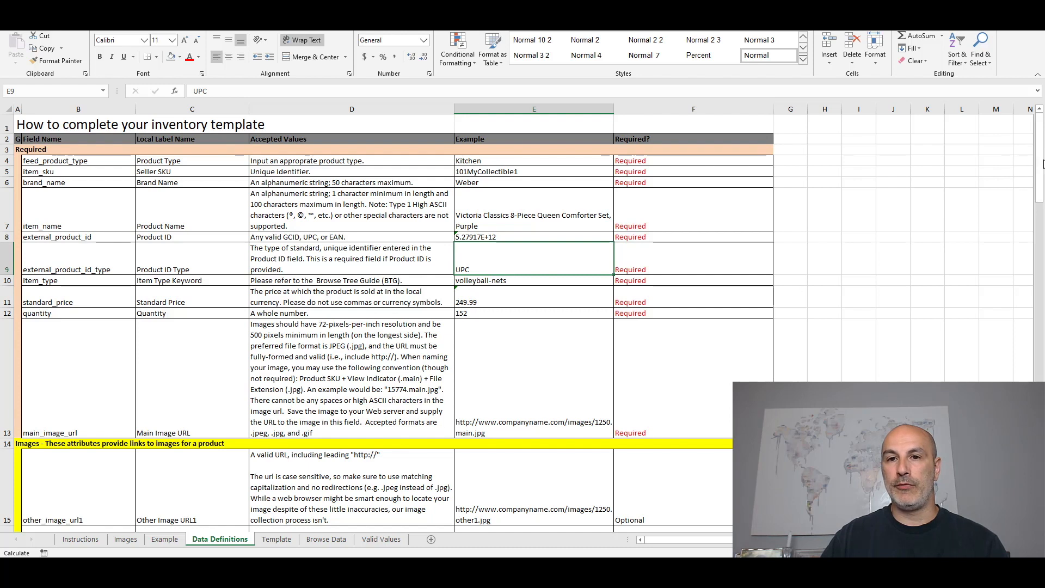
pyautogui.click(679, 158)
pyautogui.moveTo(679, 158); pyautogui.dragTo(685, 314)
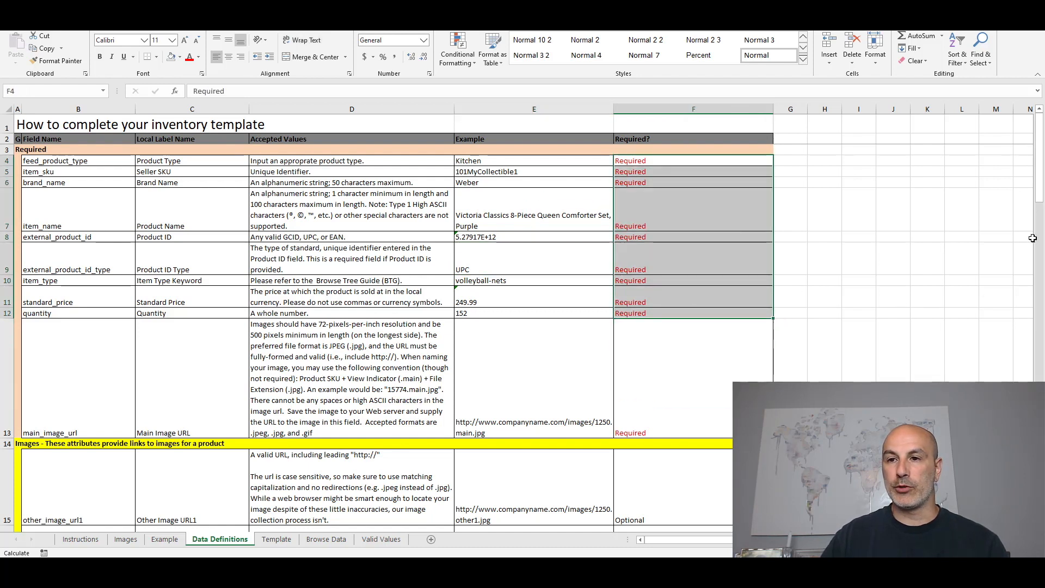
pyautogui.moveTo(683, 171); pyautogui.dragTo(708, 328)
pyautogui.moveTo(1040, 181)
pyautogui.mouseDown()
pyautogui.moveTo(1038, 343)
pyautogui.moveTo(1044, 198)
pyautogui.mouseUp()
pyautogui.click(480, 247)
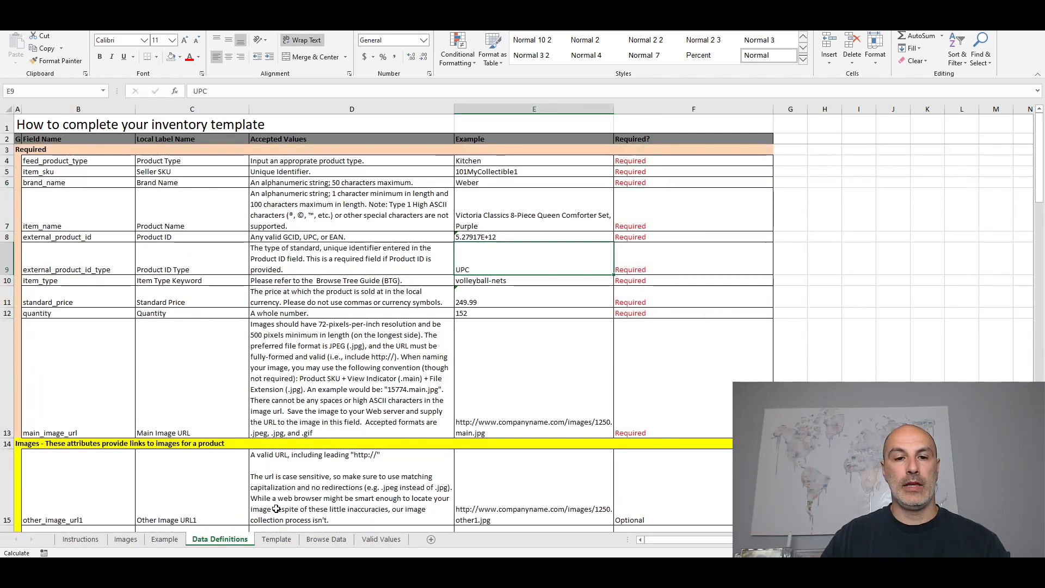
# Step: Set the Product Type of the first product row on the Template sheet, cell A4, to kitchentools
pyautogui.click(276, 539)
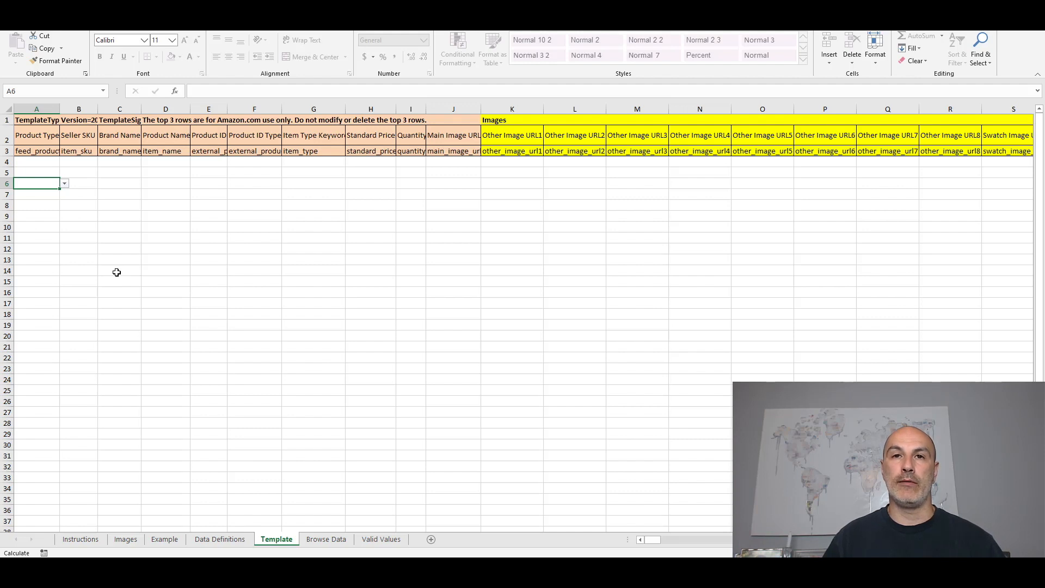
pyautogui.click(54, 163)
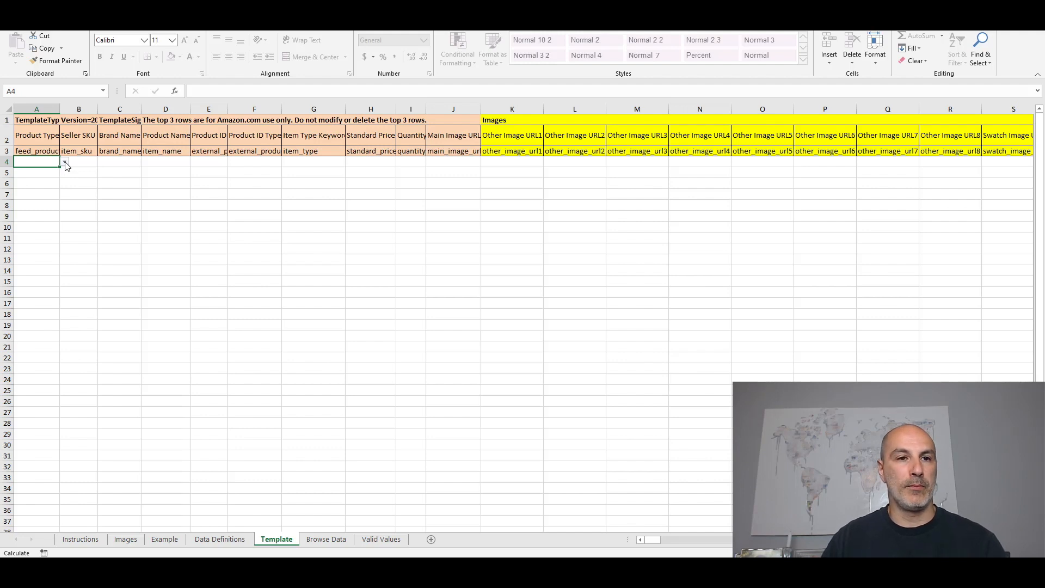
pyautogui.click(45, 136)
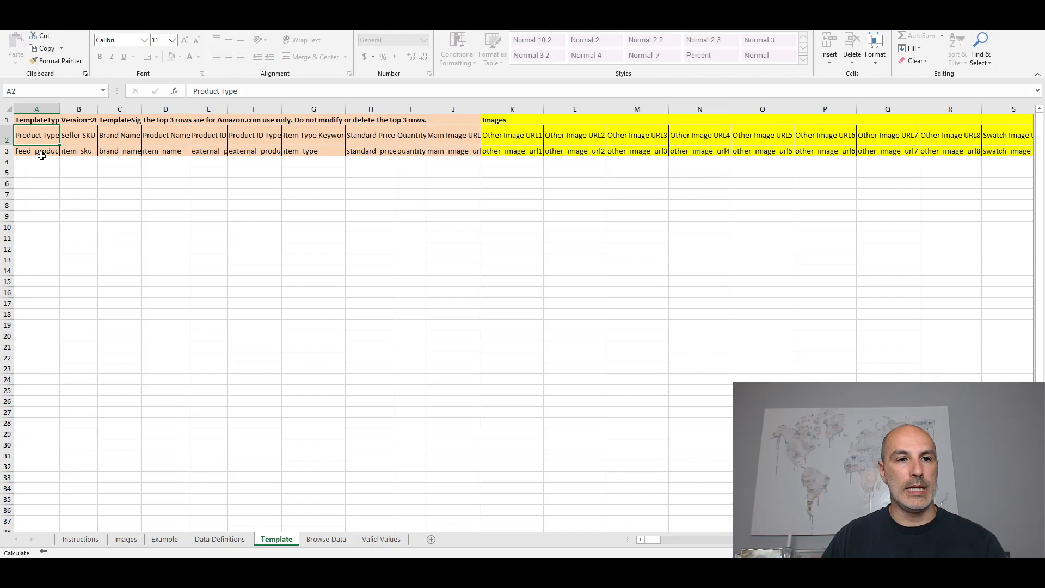
pyautogui.click(39, 161)
pyautogui.click(64, 163)
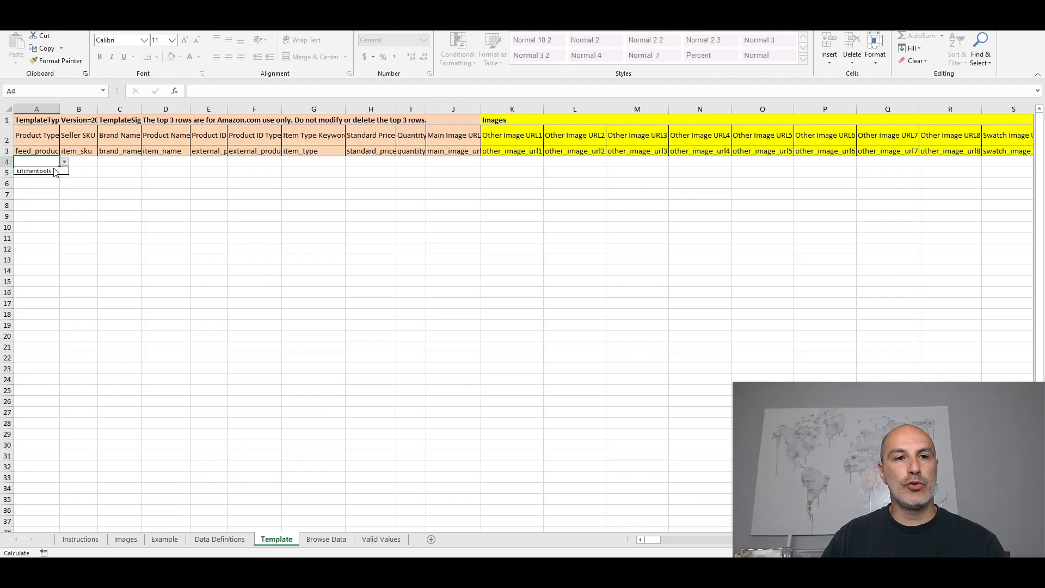
pyautogui.click(53, 172)
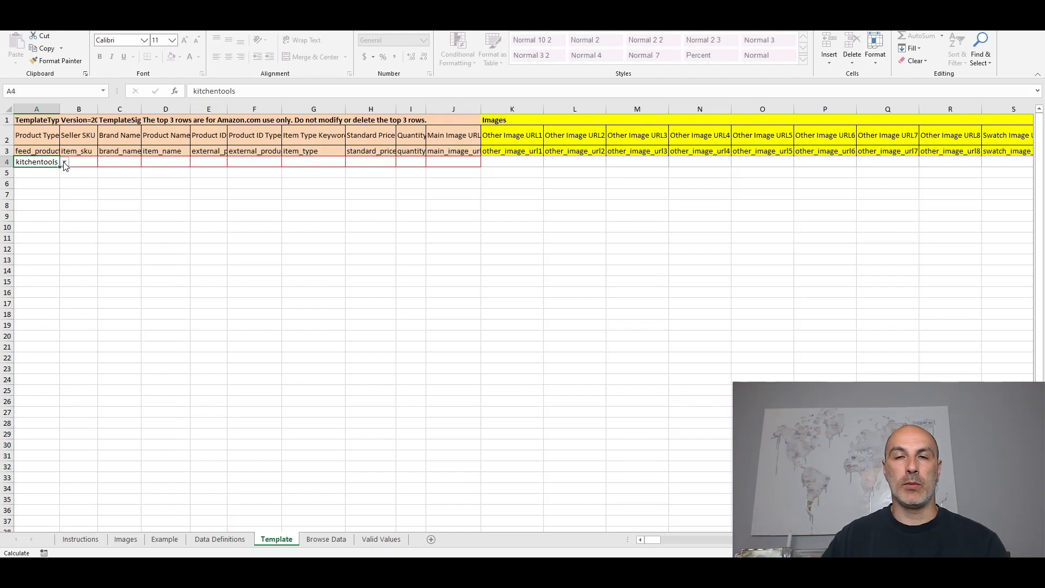
pyautogui.click(56, 173)
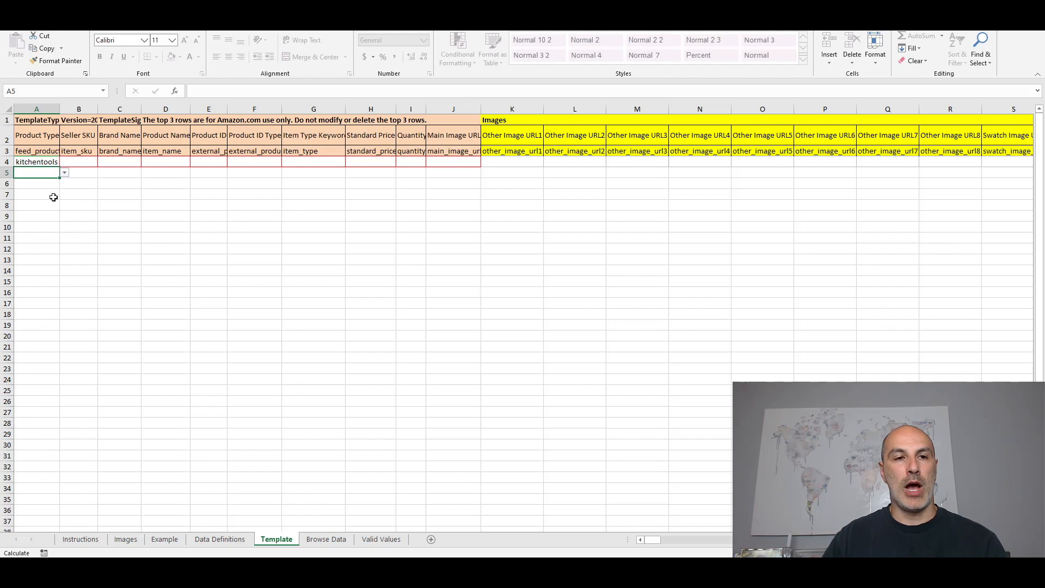
pyautogui.click(57, 184)
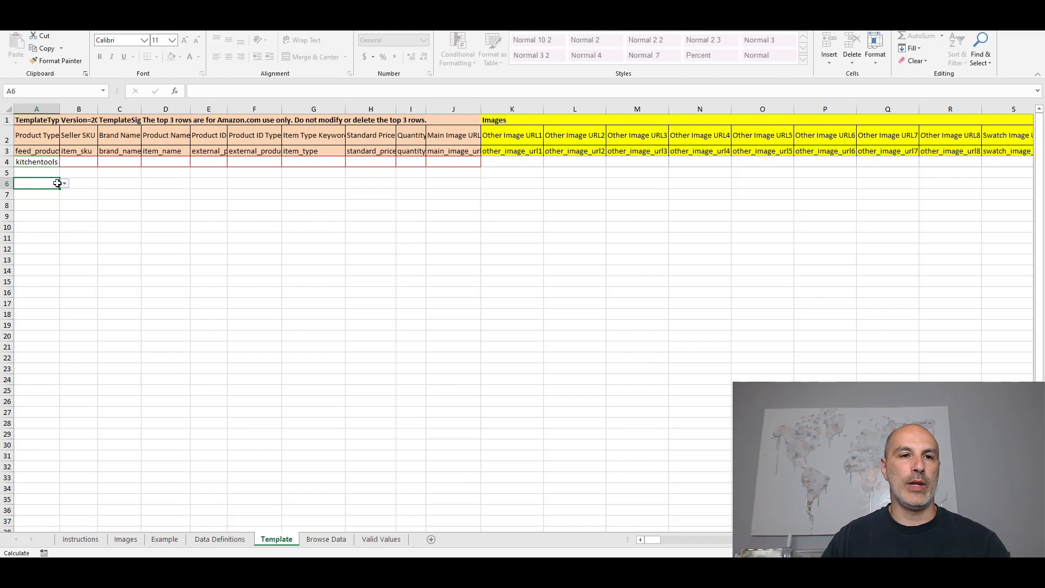
# Step: Enter the Seller SKU CUTTINGBOARD-01 and the Brand Name Blazin in row 4
pyautogui.click(85, 165)
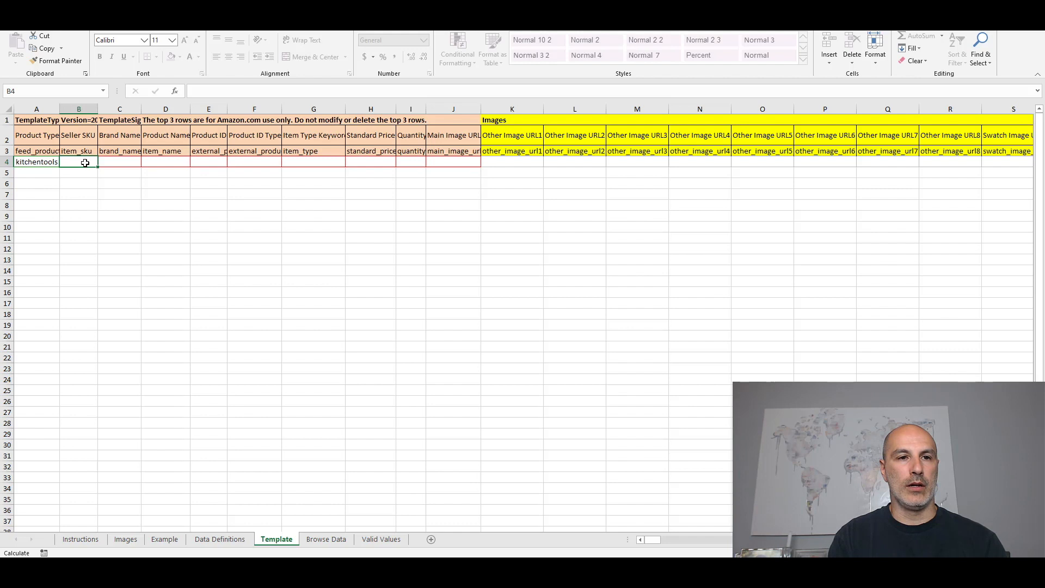
pyautogui.write('CUTTINGBOARD-01')
pyautogui.press('Tab')
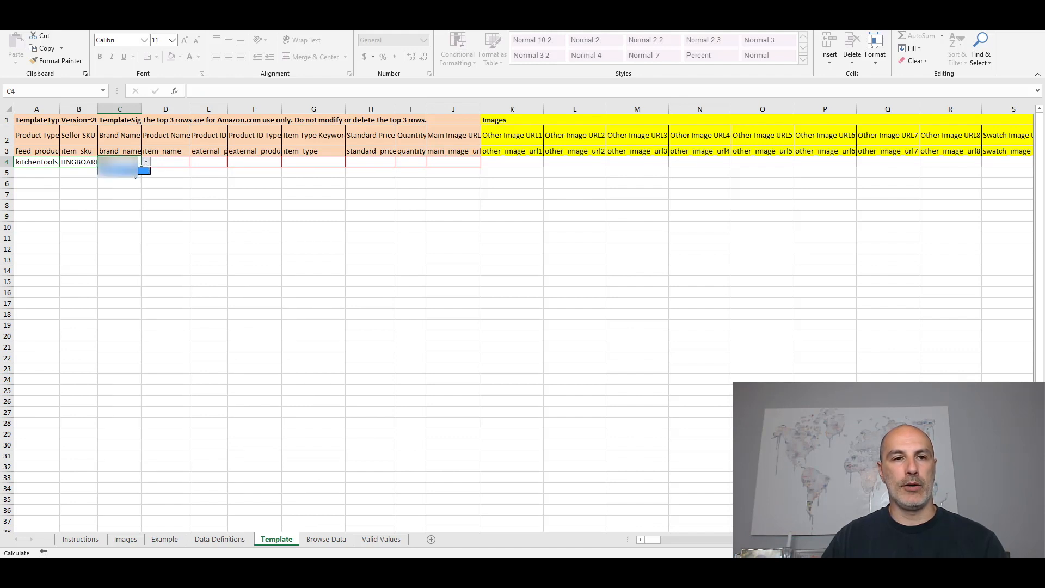
pyautogui.write('Blazin')
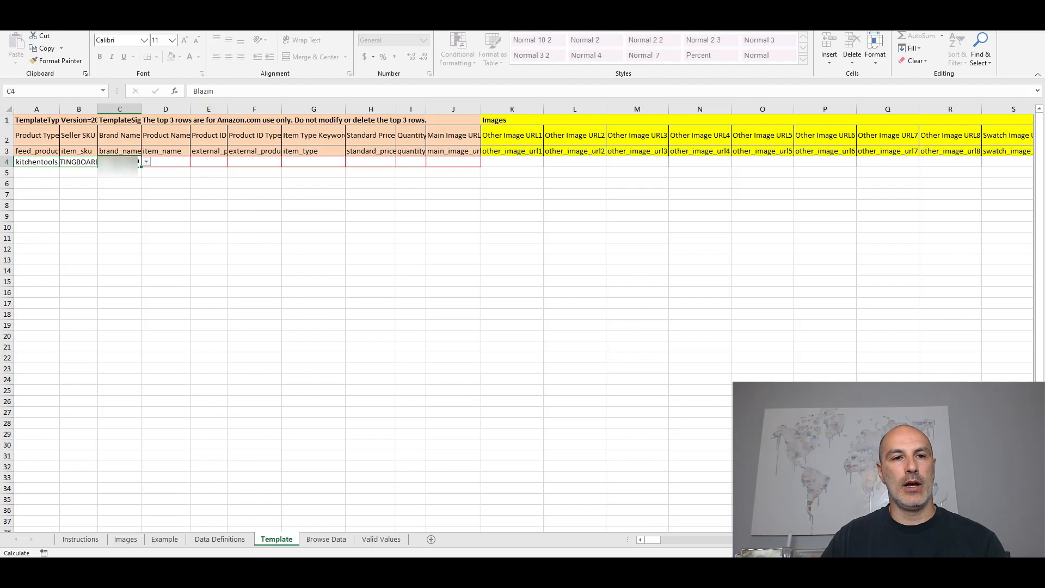
# Step: Enter "Bamboo Cuttting Board with Grooved Edges" as the Product Name in row 4
pyautogui.click(159, 163)
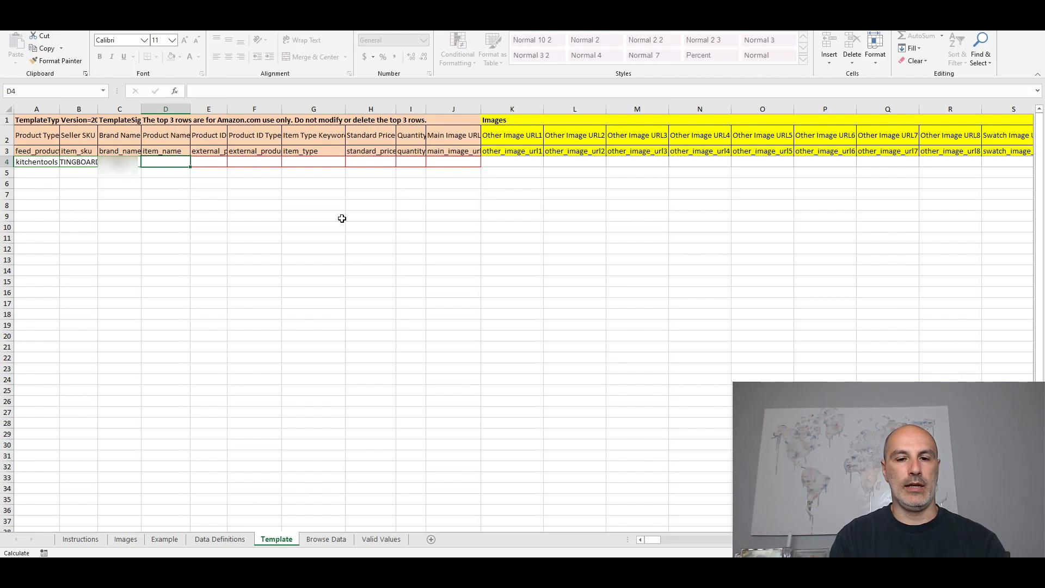
pyautogui.write('Ba')
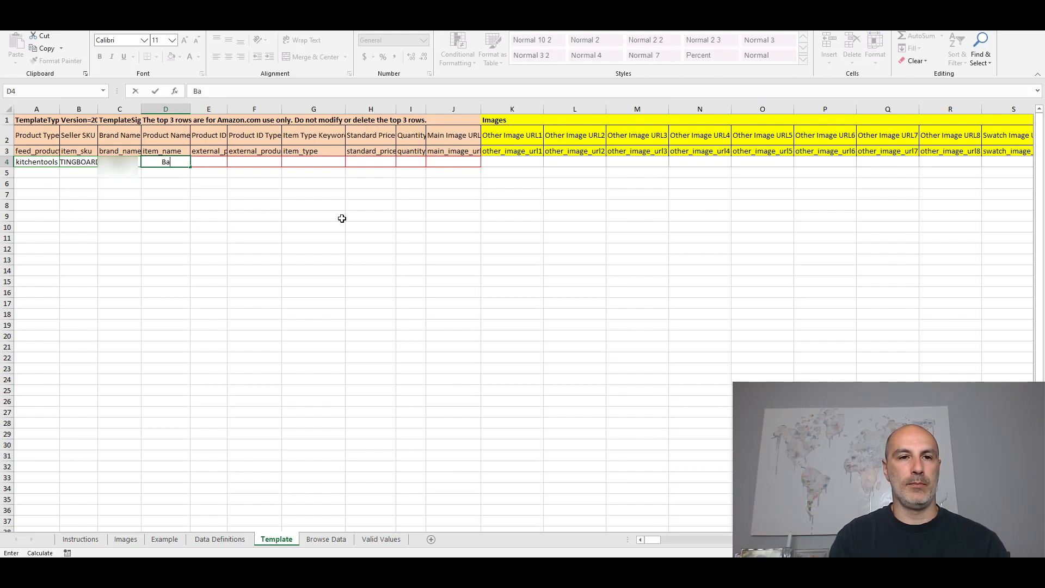
pyautogui.write('mboo Cuttting')
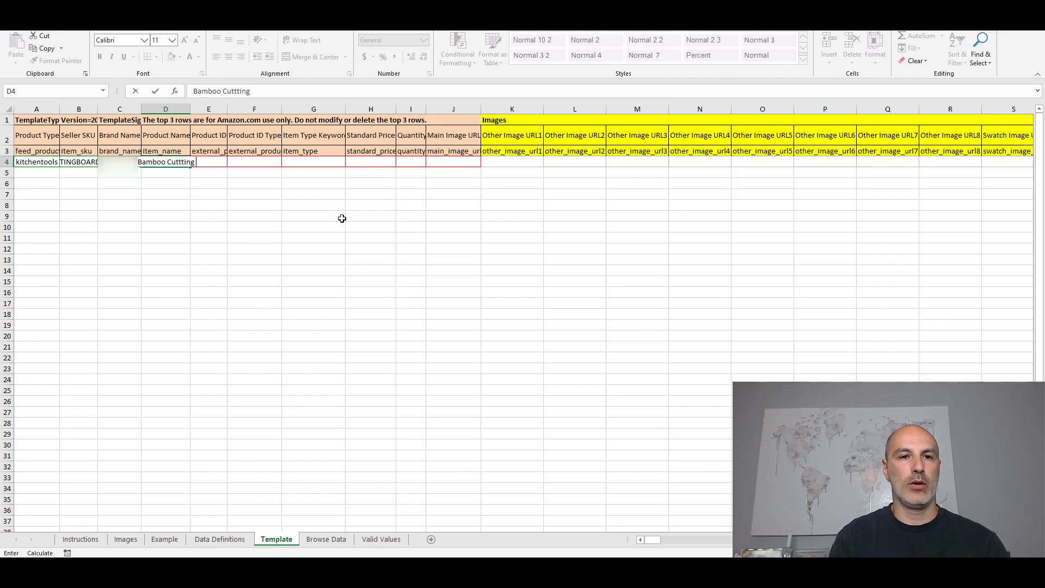
pyautogui.write(' Board with Grooved Edges')
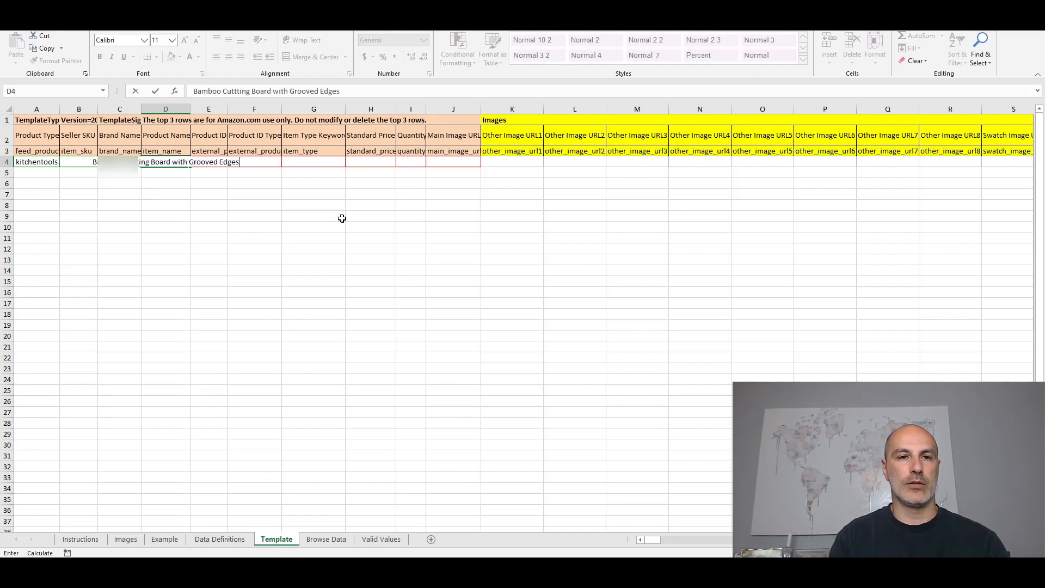
pyautogui.press('Tab')
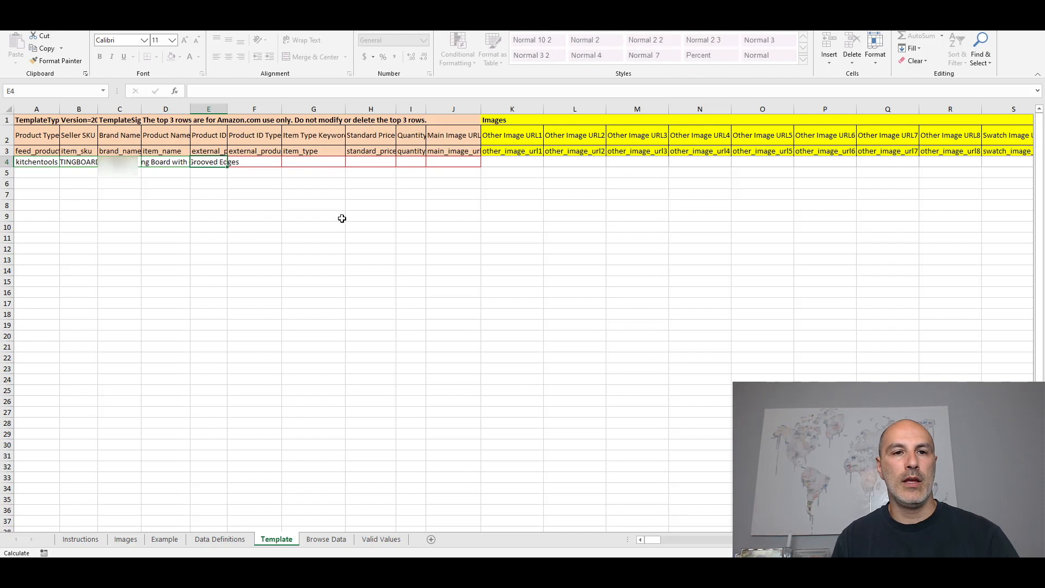
# Step: Set the Product ID Type in row 4 to UPC, leaving the Product ID cell empty
pyautogui.click(217, 136)
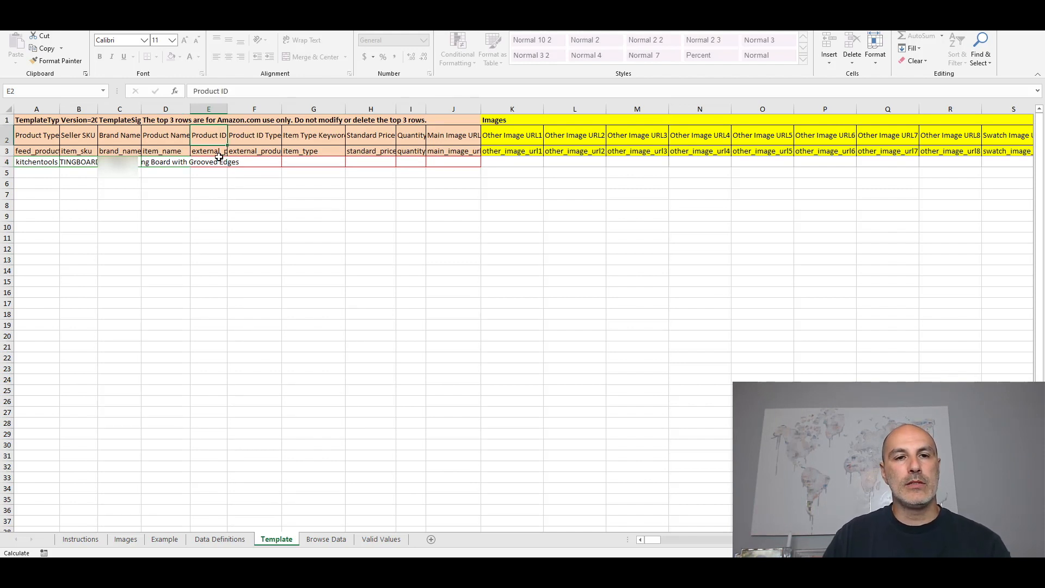
pyautogui.click(218, 163)
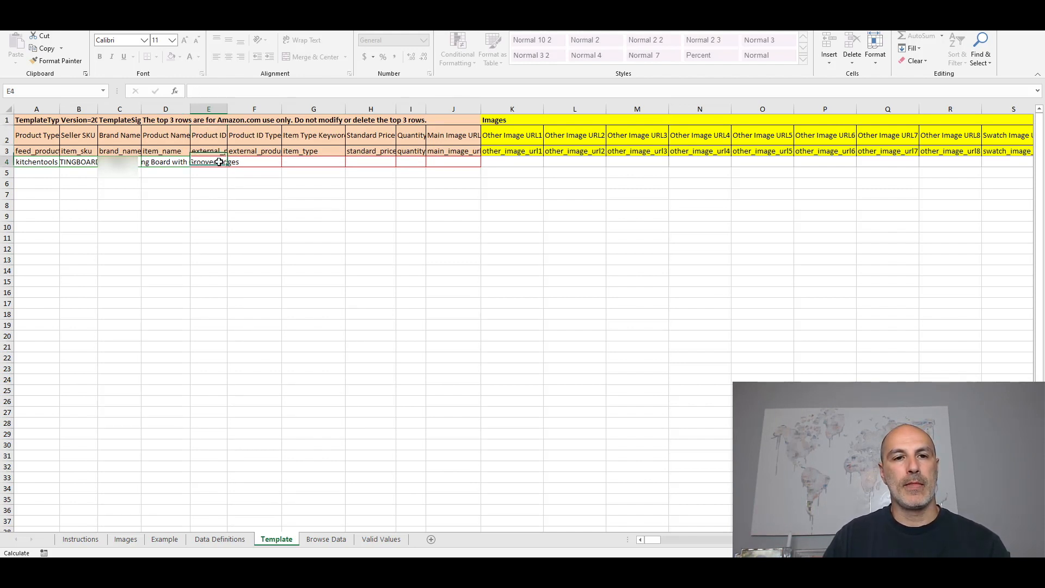
pyautogui.click(264, 162)
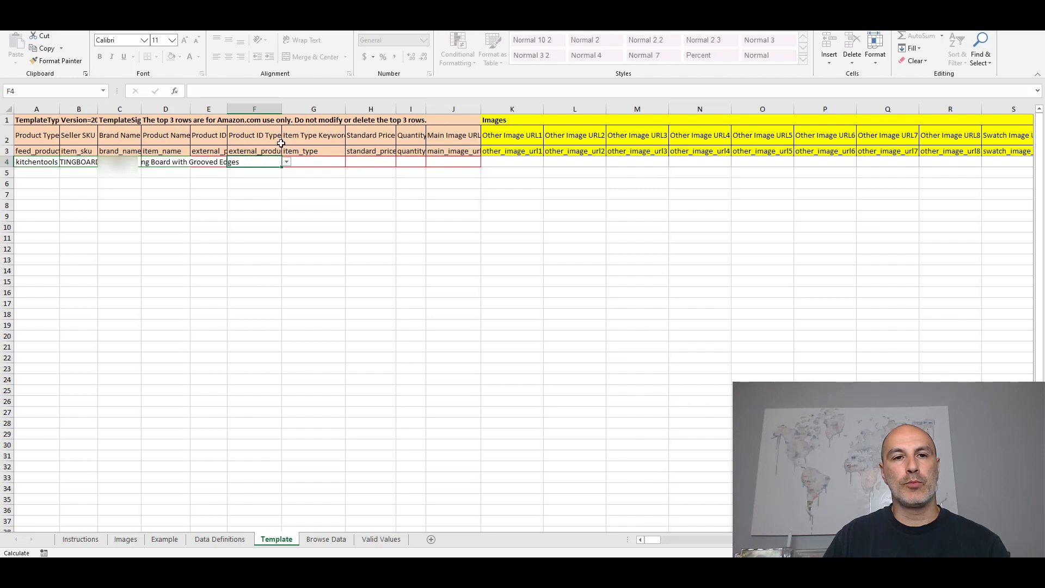
pyautogui.click(286, 162)
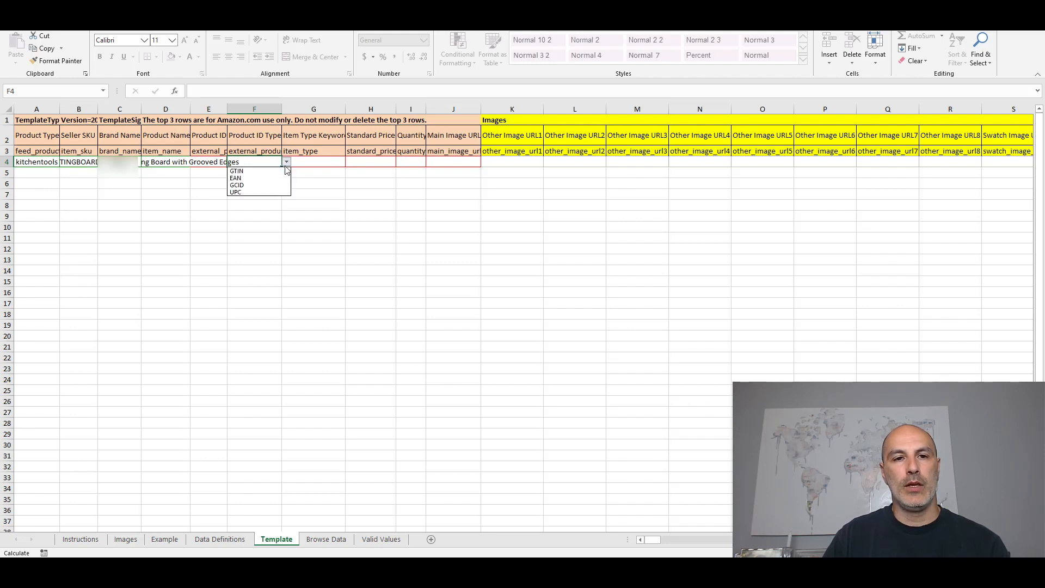
pyautogui.click(257, 193)
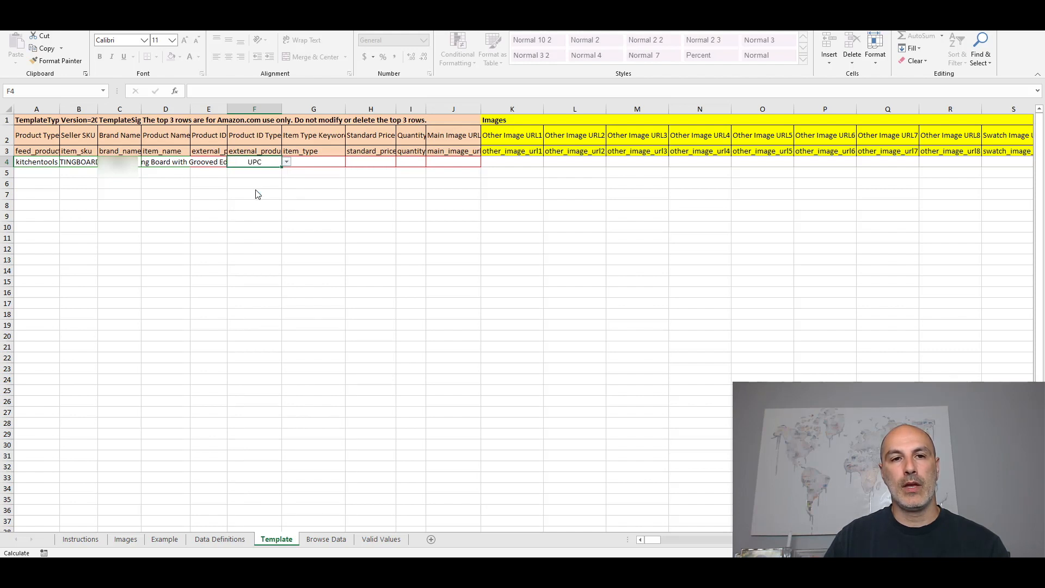
pyautogui.click(287, 163)
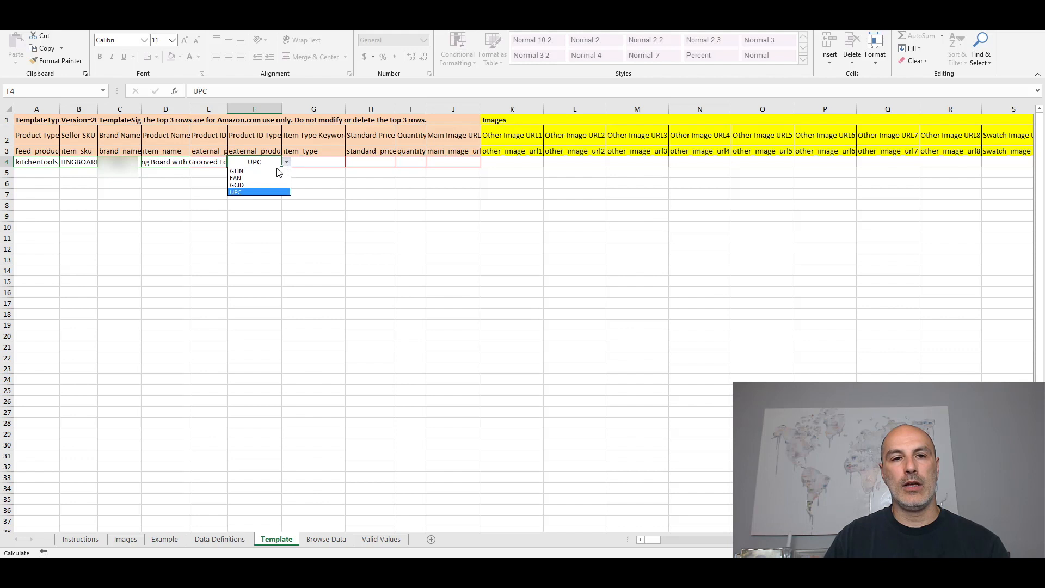
pyautogui.click(256, 193)
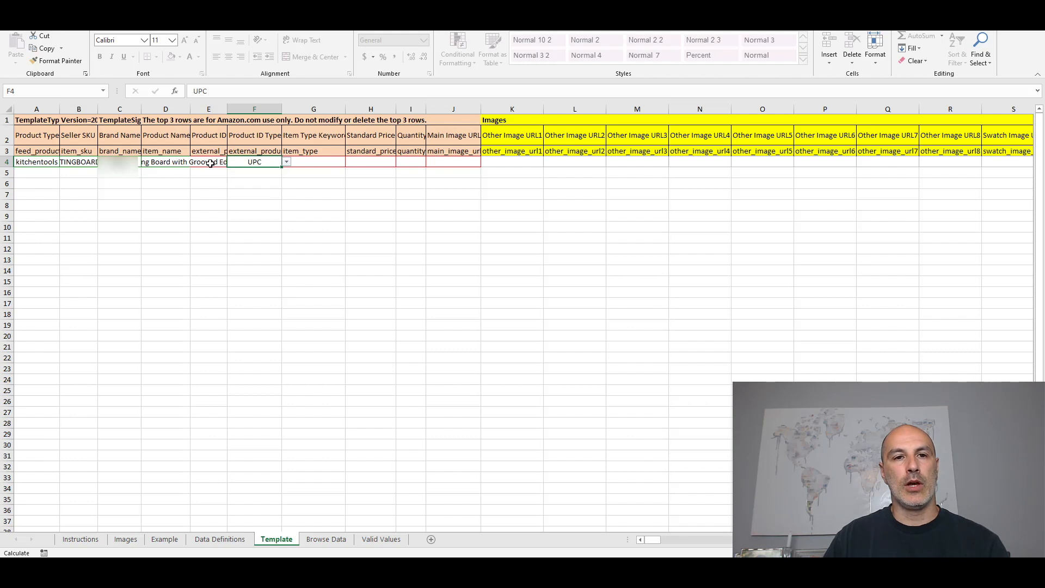
pyautogui.press('Left')
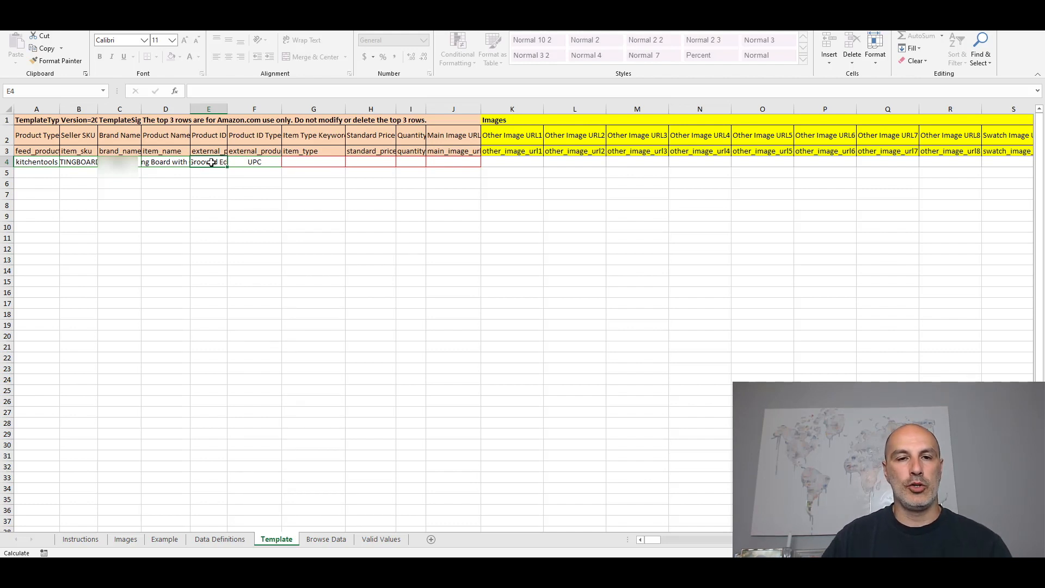
# Step: Set the Item Type Keyword in row 4 to cutting-boards and select the row's Standard Price cell
pyautogui.click(302, 162)
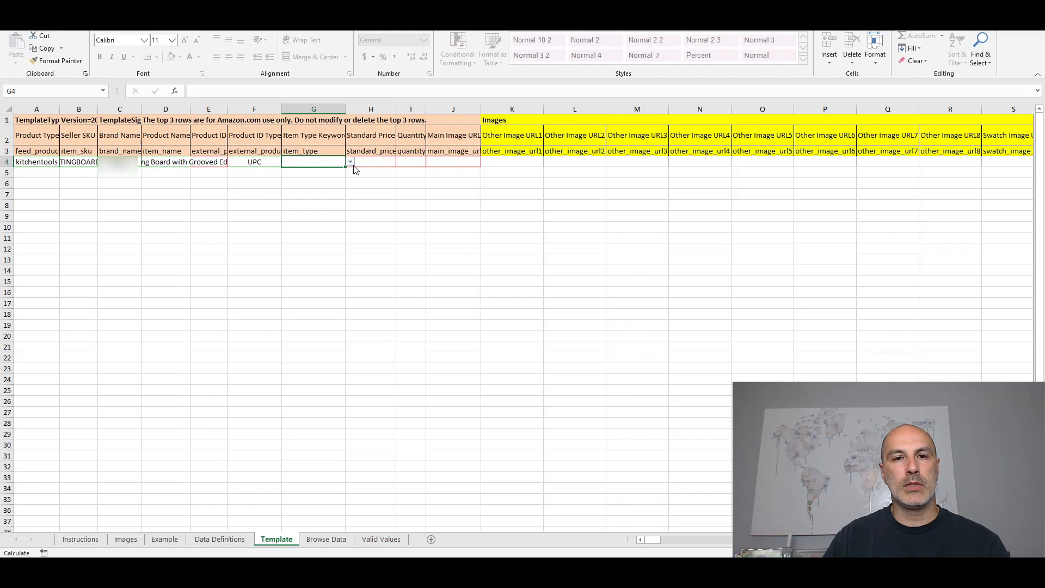
pyautogui.click(351, 162)
pyautogui.click(334, 171)
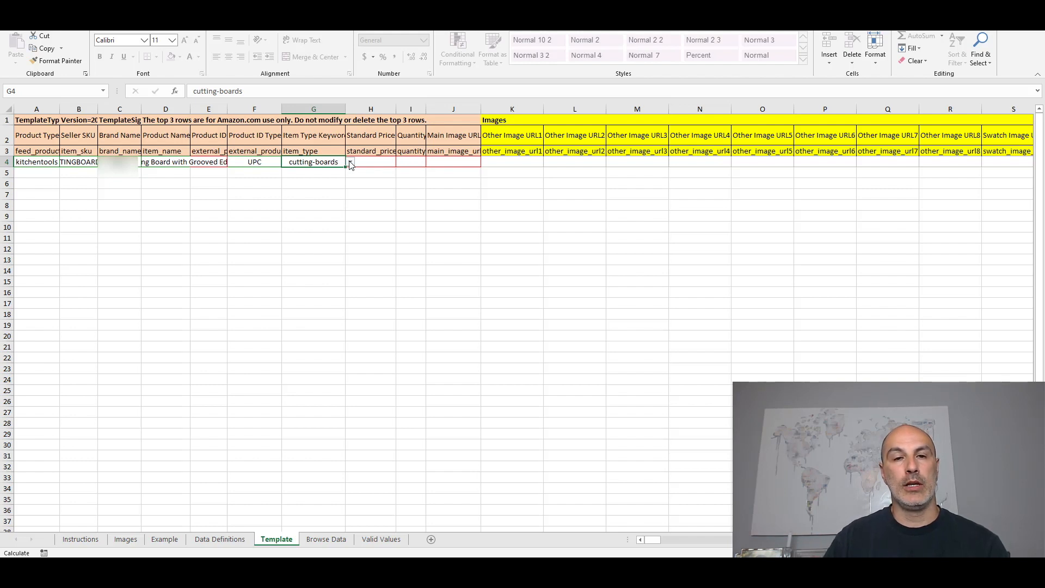
pyautogui.click(376, 161)
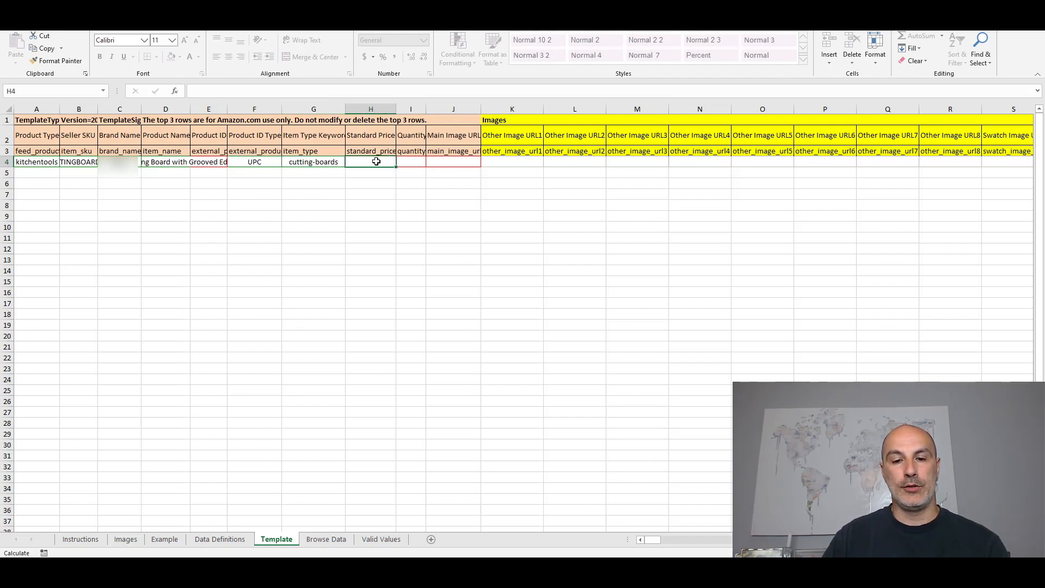
# Step: Enter 19.99 as the Standard Price in row 4 and select the row's Main Image URL cell, leaving Quantity empty
pyautogui.write('19.99')
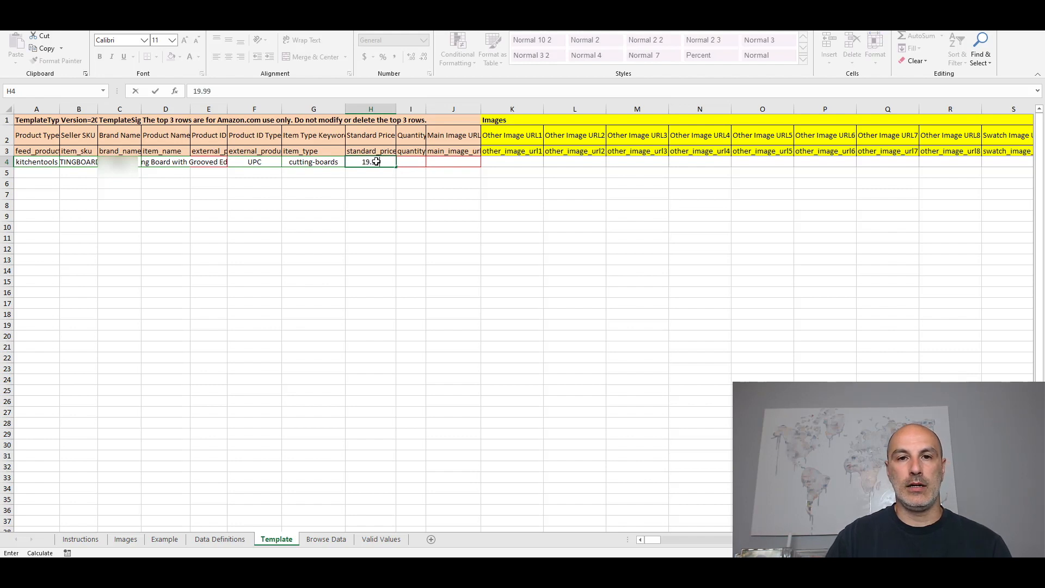
pyautogui.press('Tab')
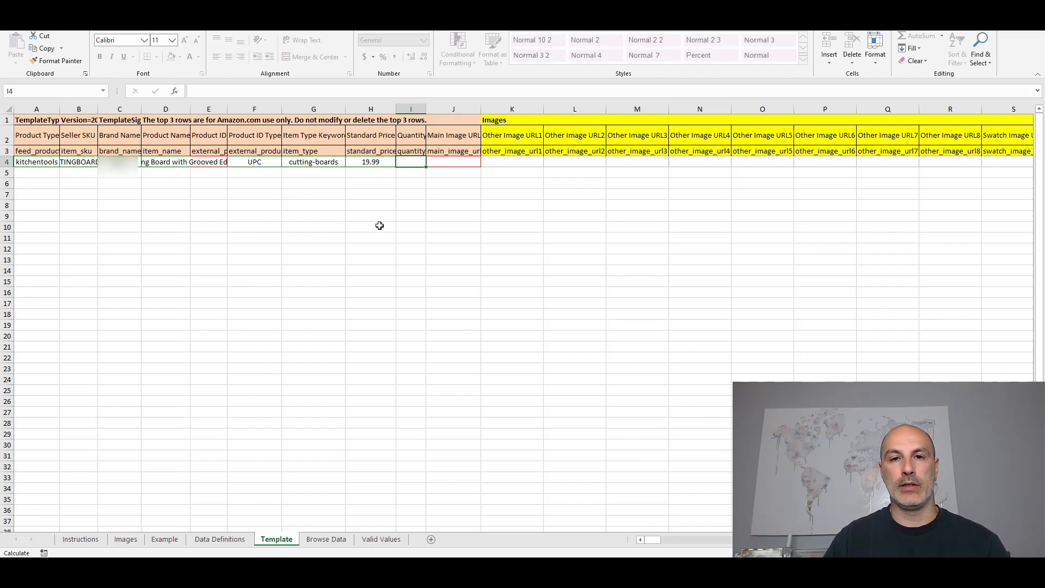
pyautogui.press('Right')
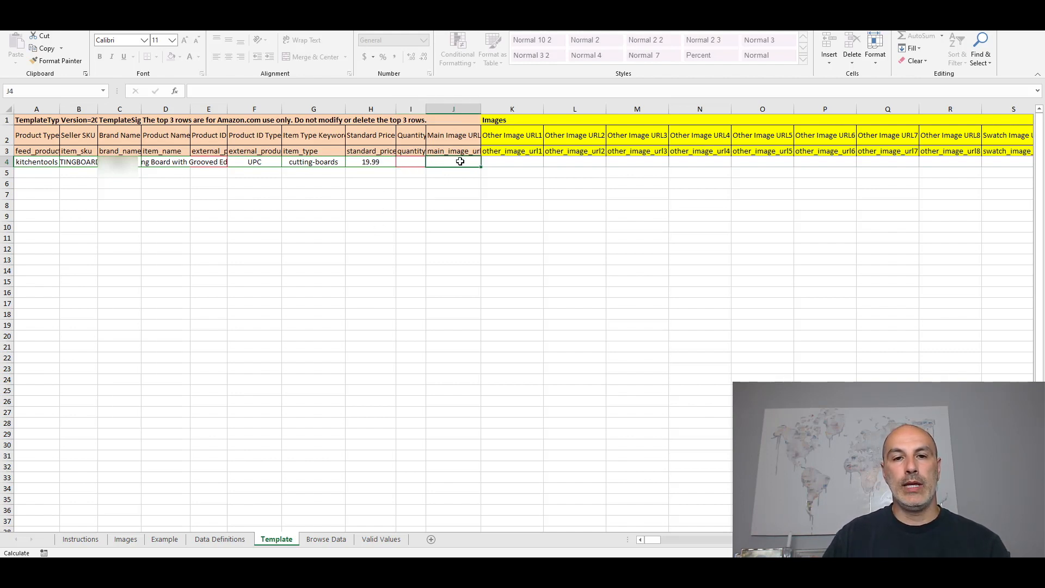
# Step: Check the Main Image URL requirement in the Data Definitions sheet, then return to the Template sheet
pyautogui.click(220, 539)
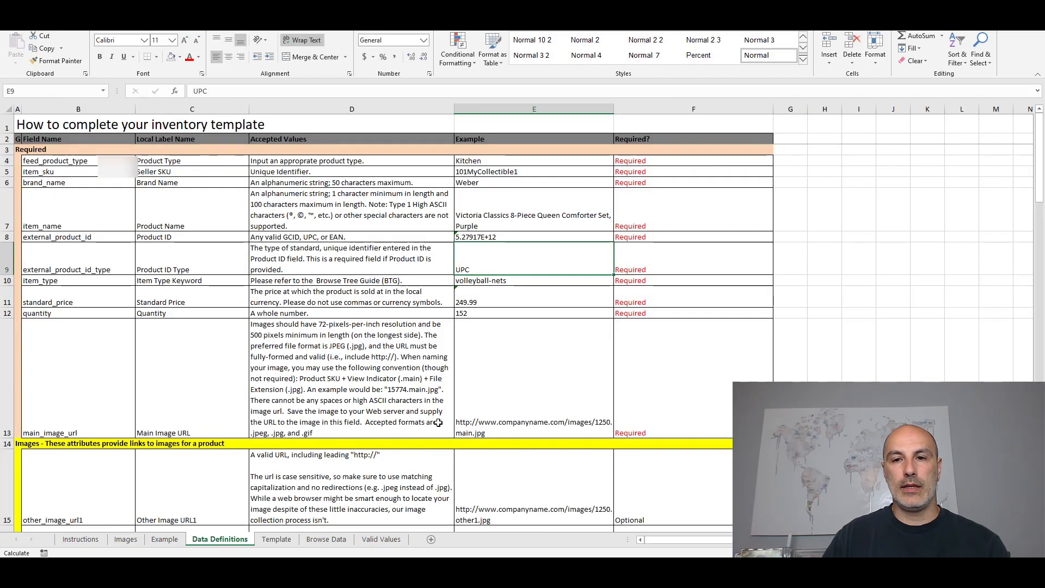
pyautogui.click(646, 385)
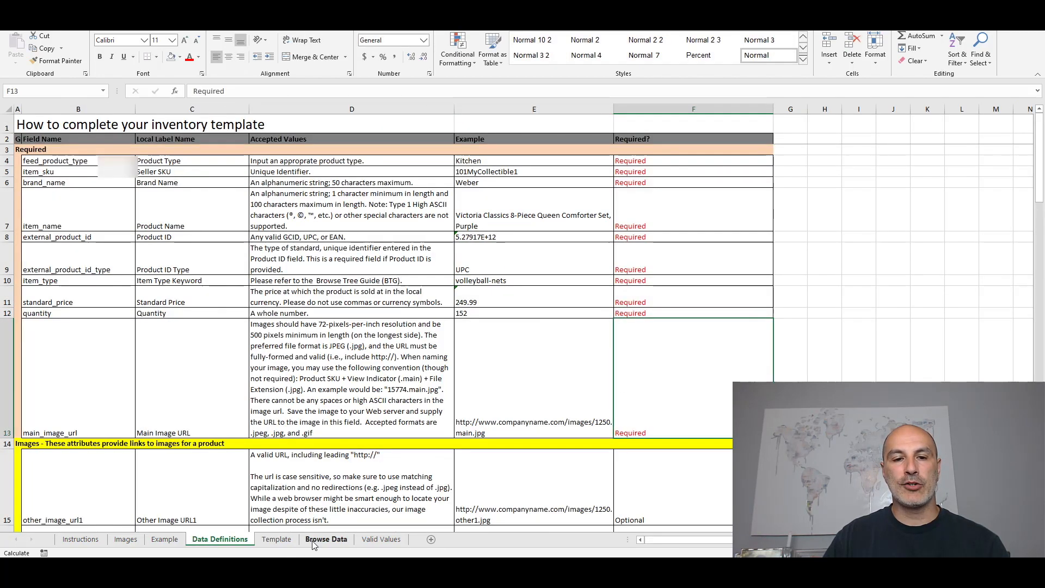
pyautogui.click(272, 543)
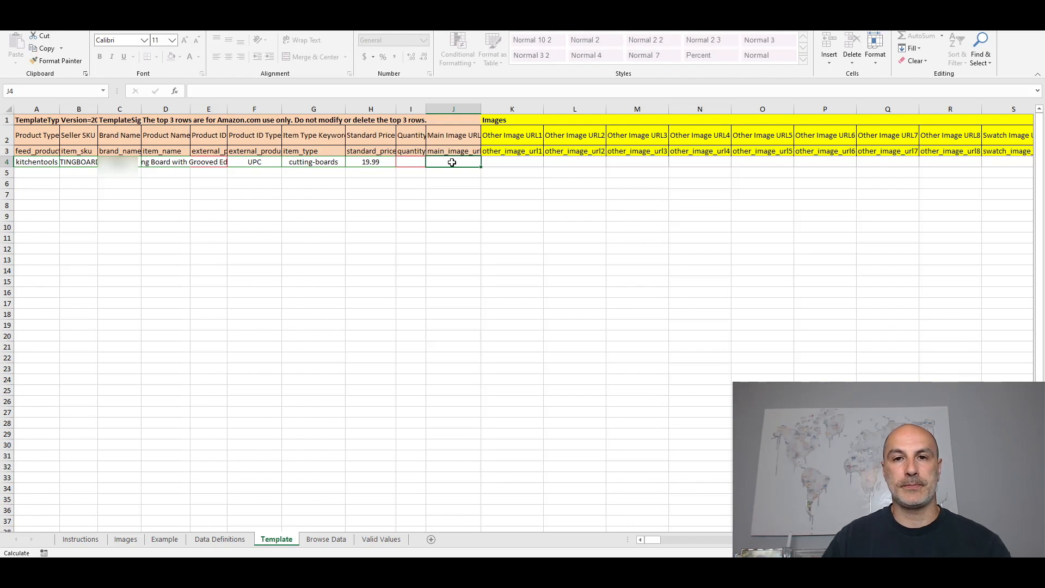
# Step: Review the Images and Variation columns of the Template sheet along row 4, then return to the first columns
pyautogui.press('Right')
pyautogui.press('Right')
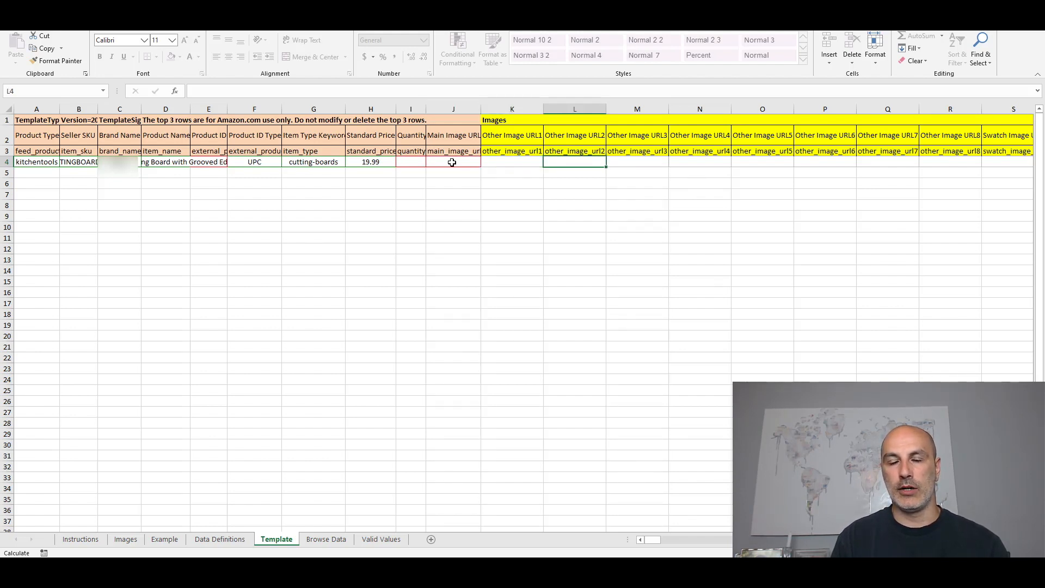
pyautogui.press('Right')
pyautogui.press('Right')
pyautogui.press('Right')
pyautogui.press('Right')
pyautogui.press('Right')
pyautogui.press('Right')
pyautogui.press('Right')
pyautogui.press('Right')
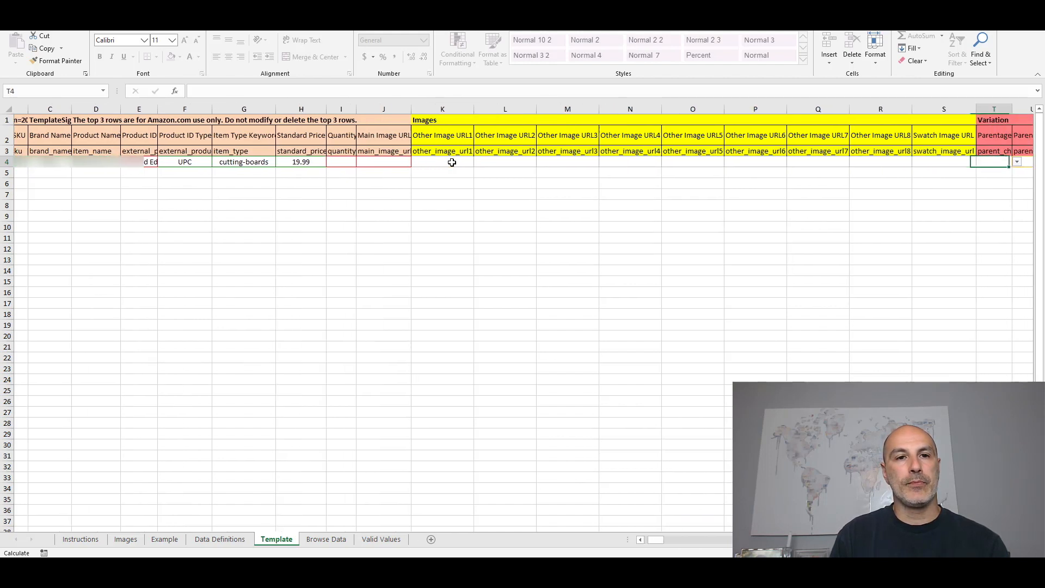
pyautogui.press('Right')
pyautogui.press('Right')
pyautogui.press('Right')
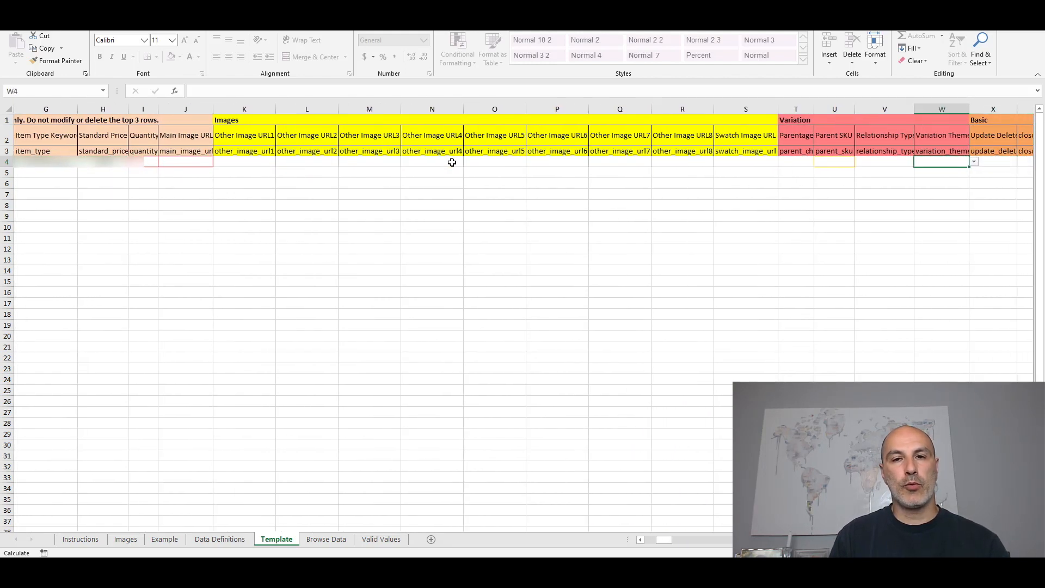
pyautogui.moveTo(663, 539); pyautogui.dragTo(640, 474)
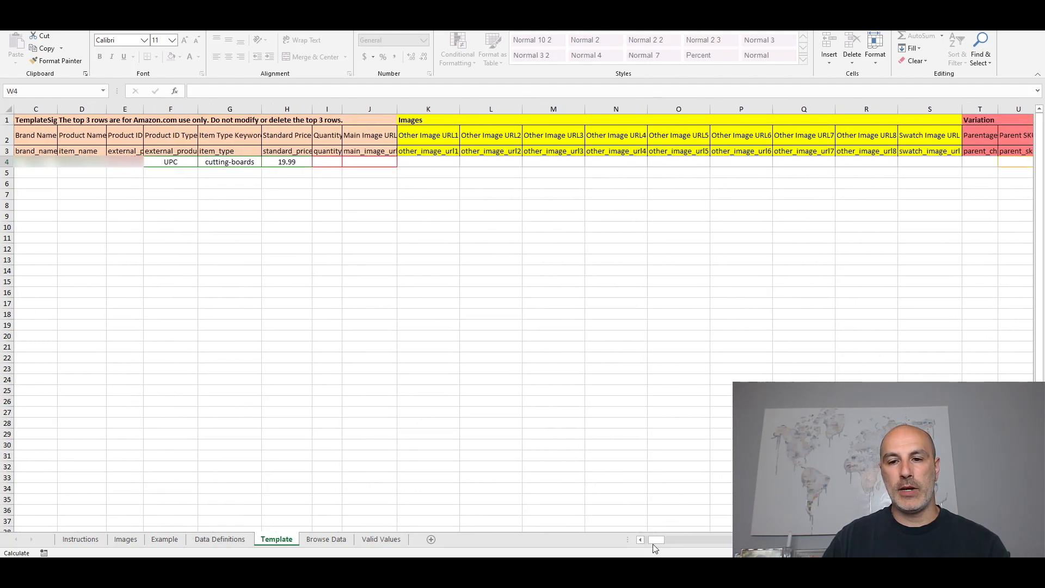
pyautogui.moveTo(653, 540); pyautogui.dragTo(649, 537)
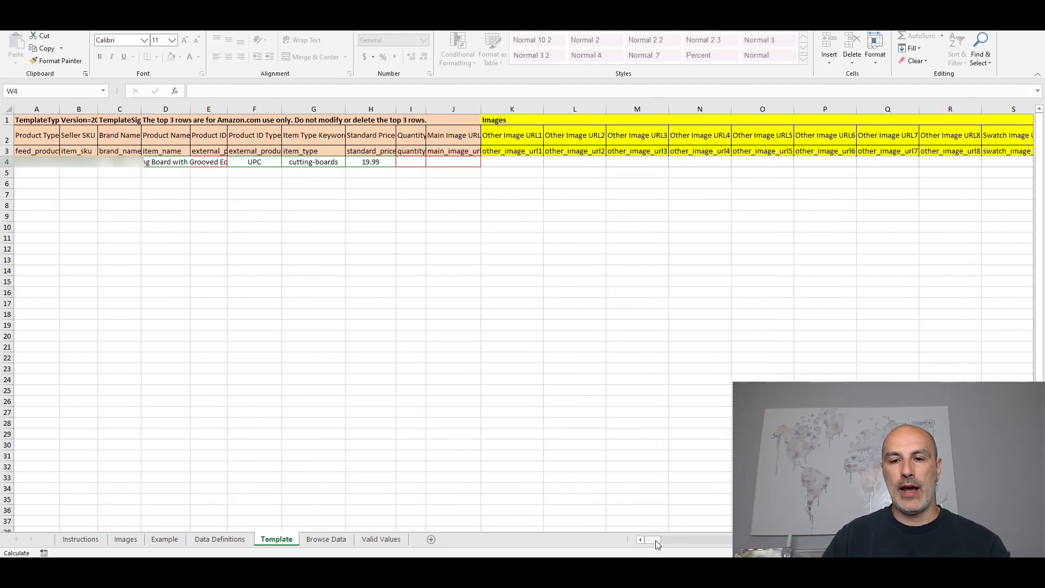
# Step: Set the Item Condition in row 4 of the Offer section to New
pyautogui.moveTo(655, 539); pyautogui.dragTo(843, 538)
pyautogui.click(397, 163)
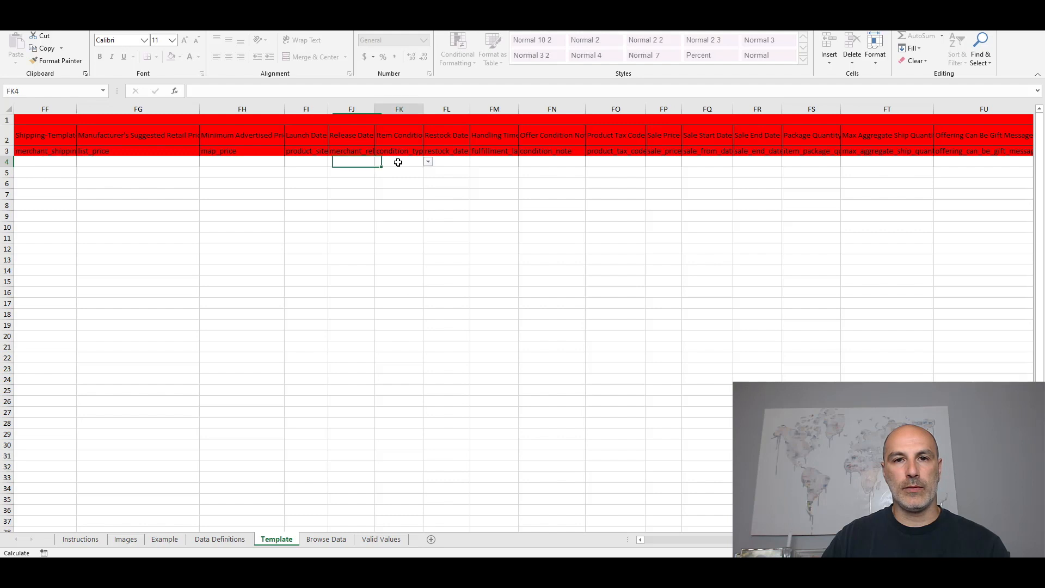
pyautogui.click(428, 162)
pyautogui.moveTo(428, 195); pyautogui.dragTo(428, 208)
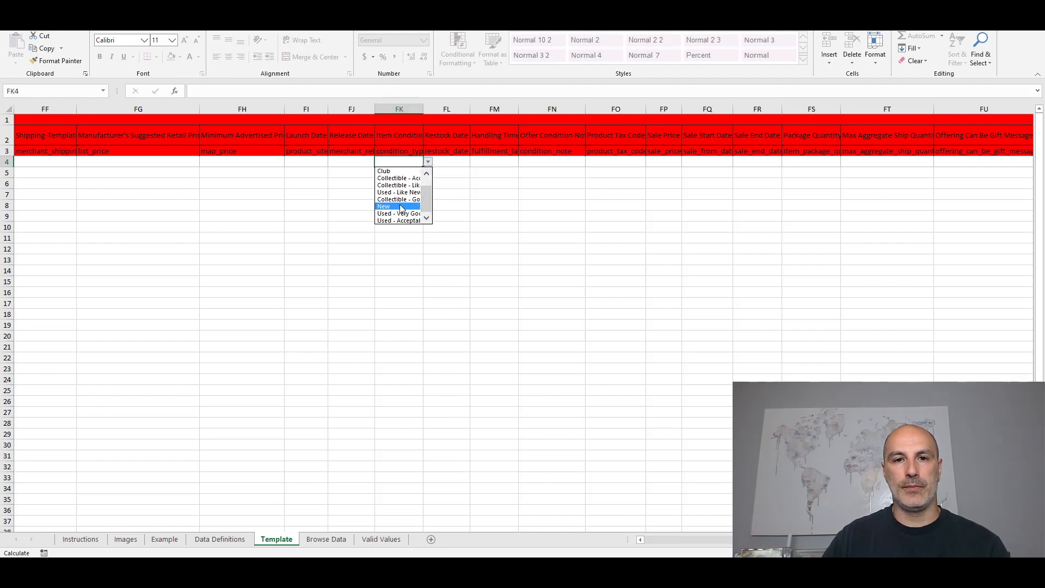
pyautogui.click(401, 207)
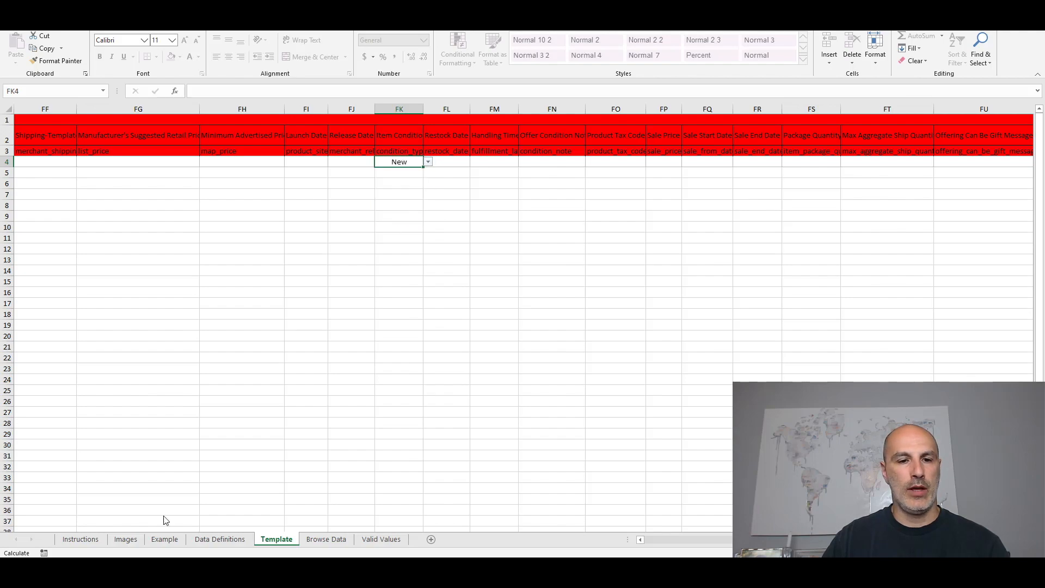
# Step: Check in the Data Definitions sheet whether the Item Condition field is required
pyautogui.click(220, 539)
pyautogui.moveTo(1039, 158); pyautogui.dragTo(1041, 426)
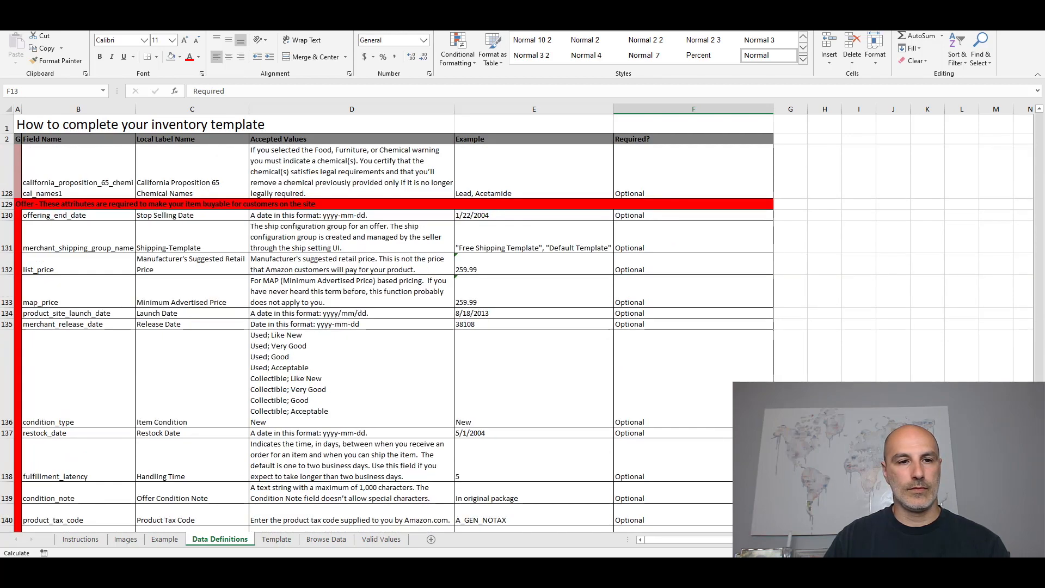
pyautogui.scroll(-7, 392, 338)
pyautogui.scroll(6, 392, 338)
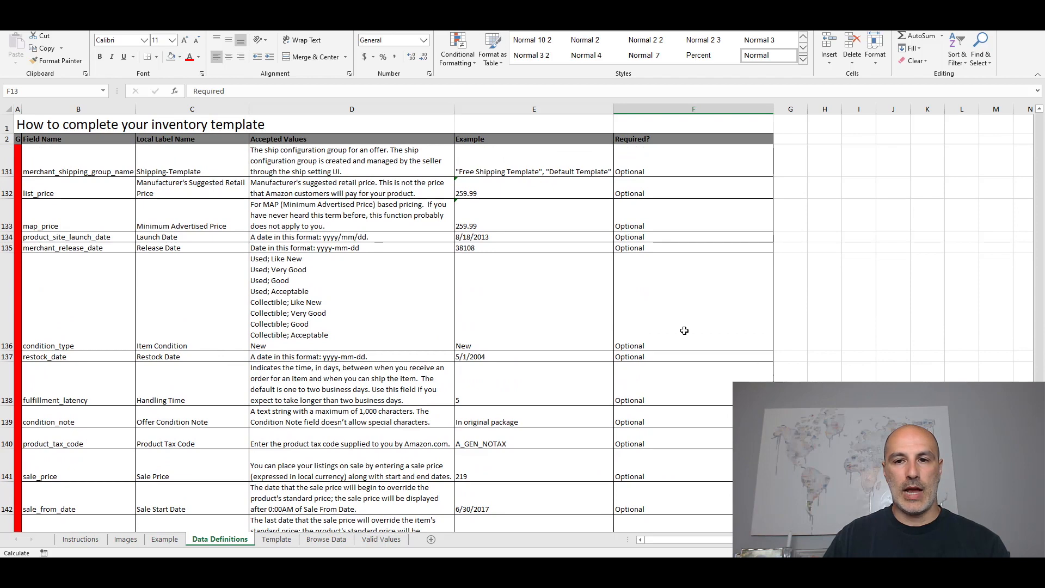
pyautogui.click(652, 314)
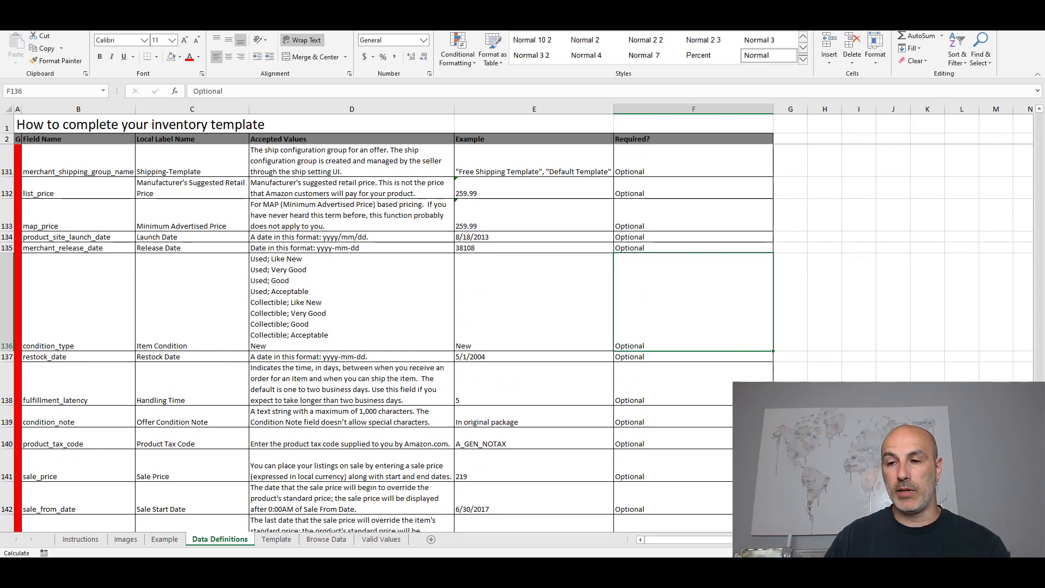
# Step: Examine which Compliance attributes are required in the Data Definitions sheet, including the battery, hazmat and safety data sheet fields
pyautogui.scroll(4, 392, 337)
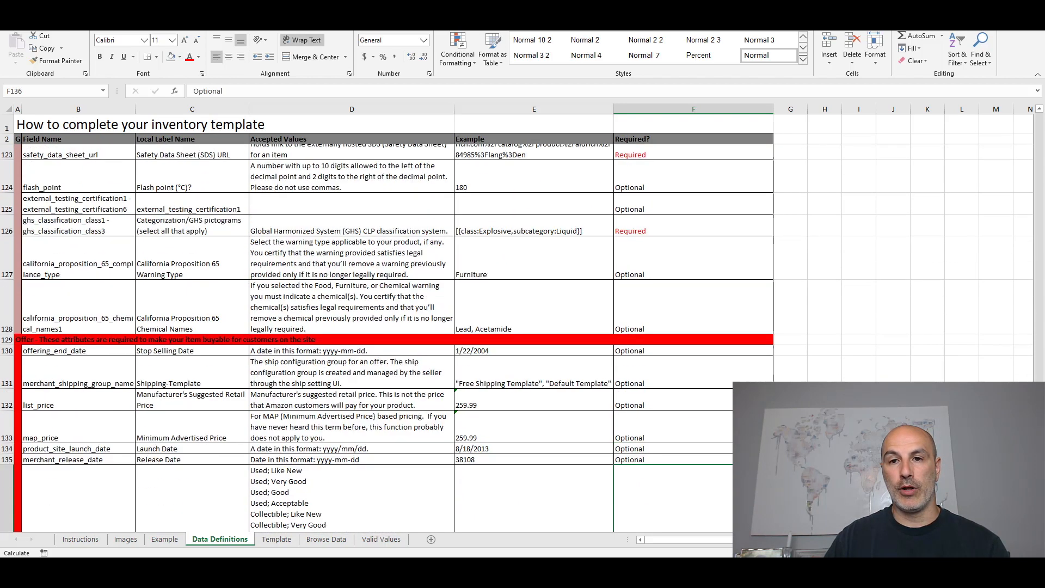
pyautogui.scroll(8, 392, 338)
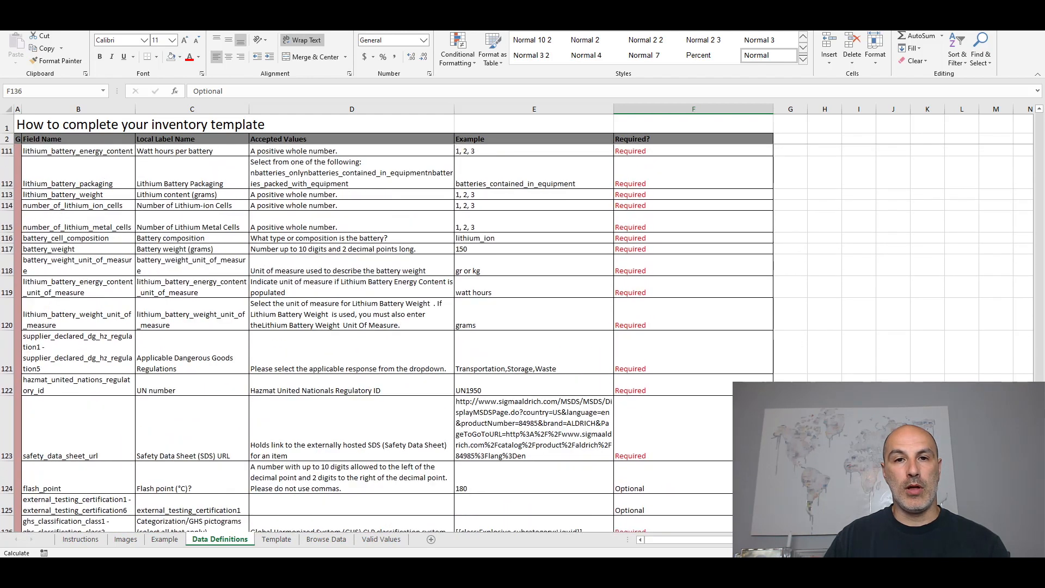
pyautogui.scroll(6, 571, 330)
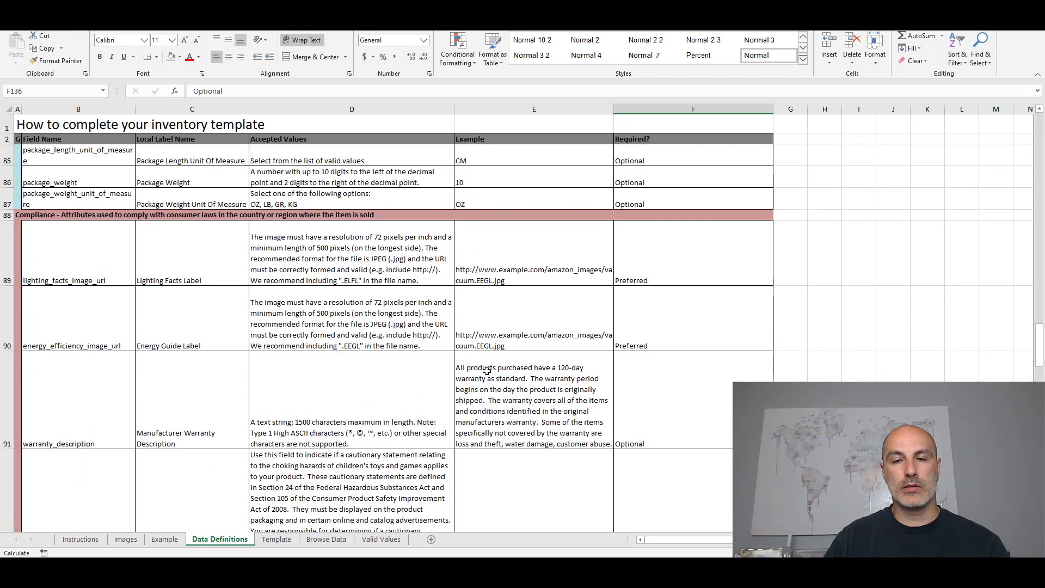
pyautogui.scroll(-4, 487, 364)
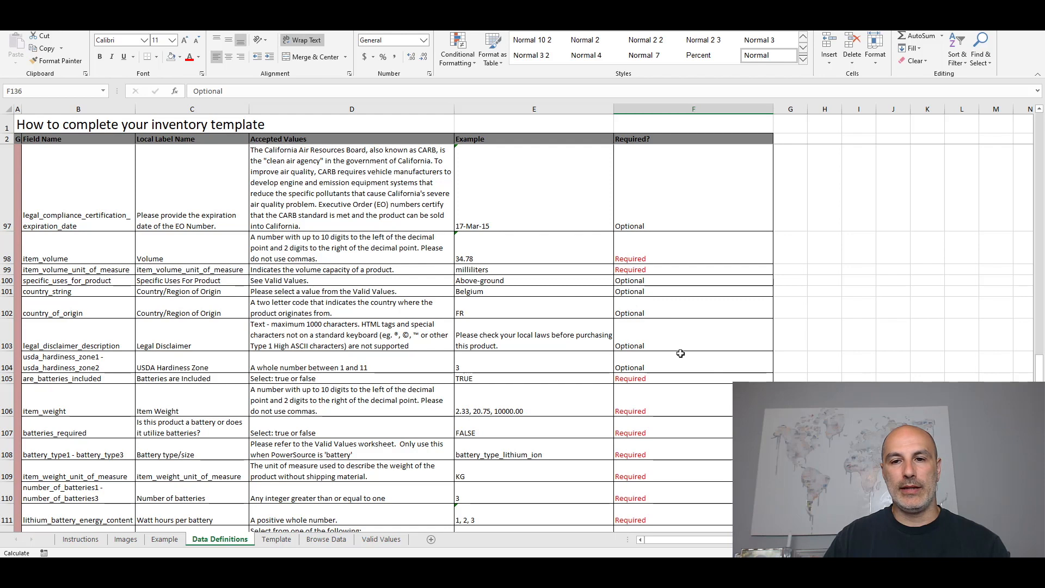
pyautogui.scroll(-1, 675, 353)
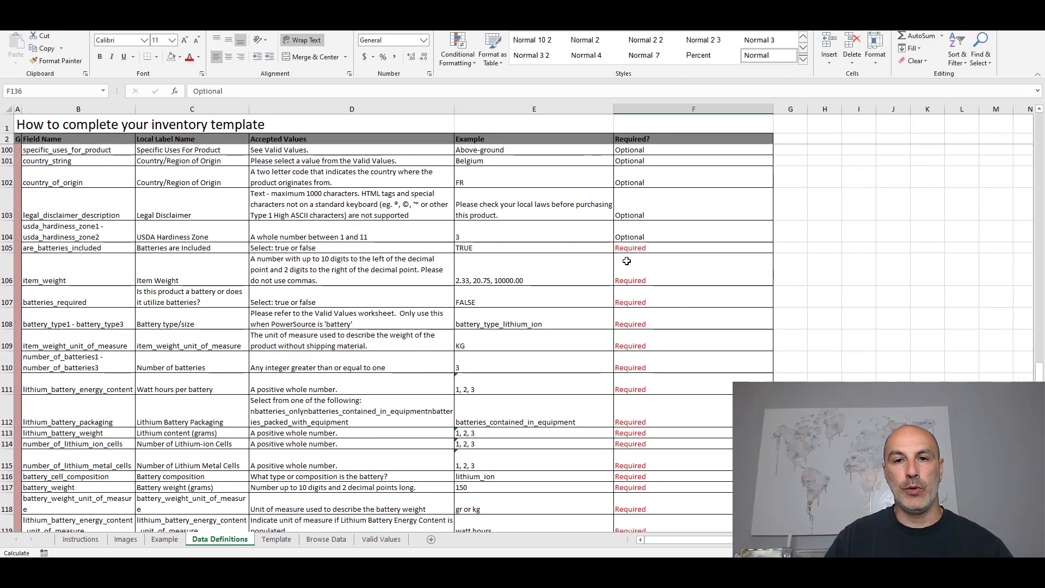
pyautogui.click(485, 247)
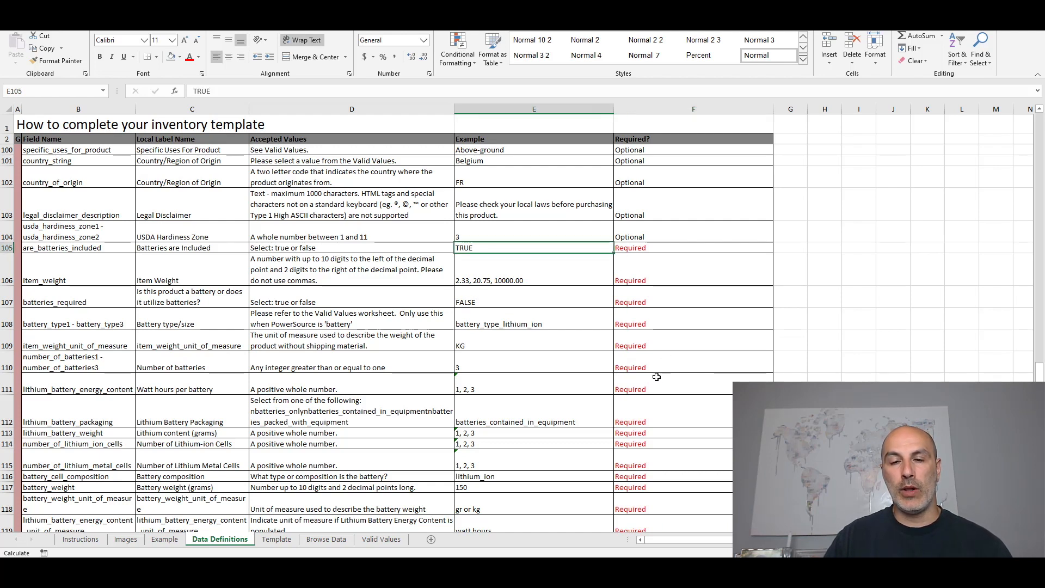
pyautogui.scroll(-2, 654, 401)
pyautogui.scroll(-3, 654, 402)
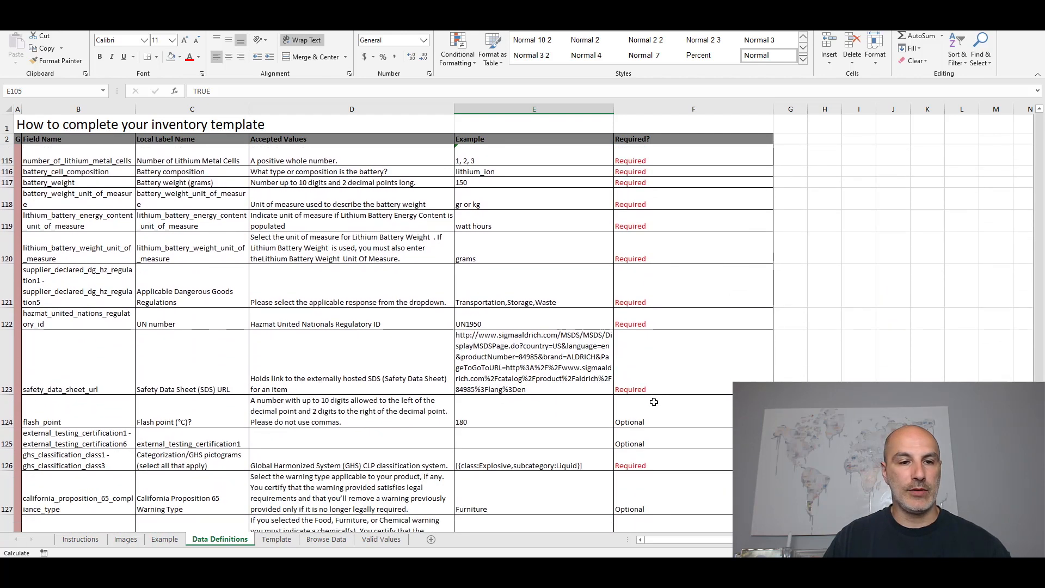
pyautogui.scroll(-1, 654, 401)
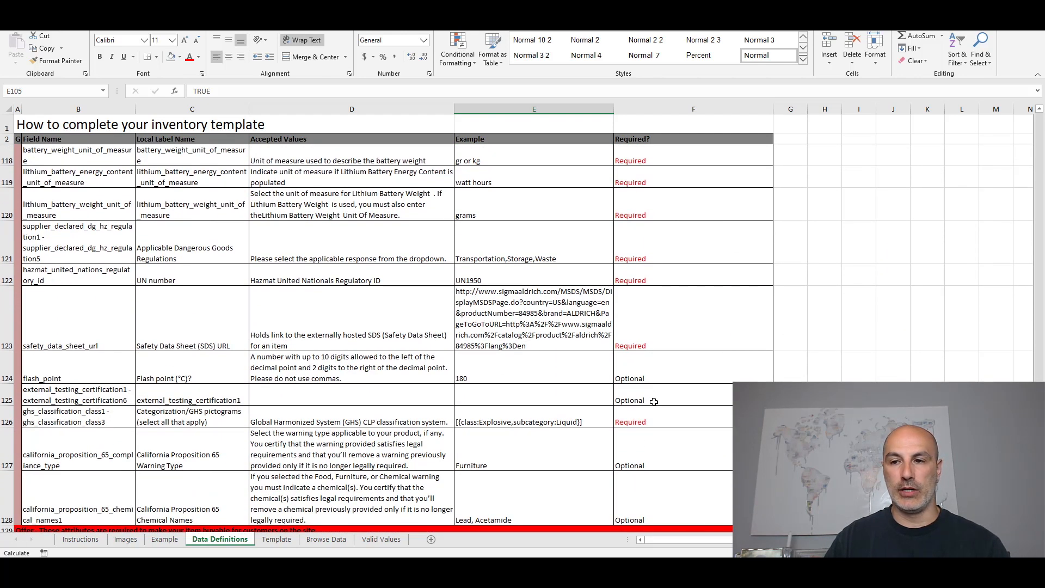
pyautogui.scroll(-1, 370, 326)
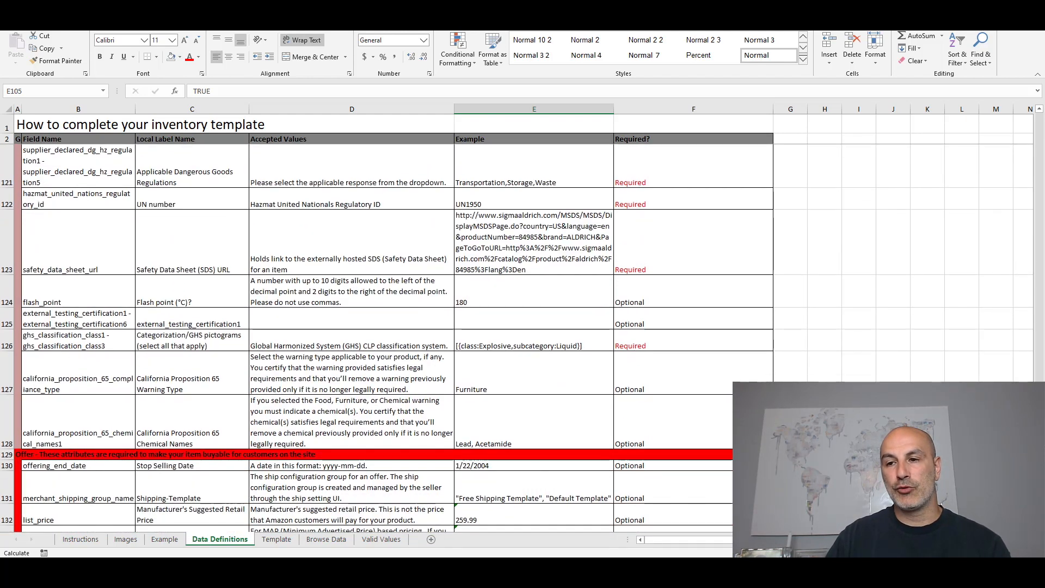
# Step: Select the Required? entries from Product Type through Quantity (F4:F12) in the Data Definitions sheet
pyautogui.scroll(5, 1040, 217)
pyautogui.moveTo(1040, 183); pyautogui.dragTo(1040, 115)
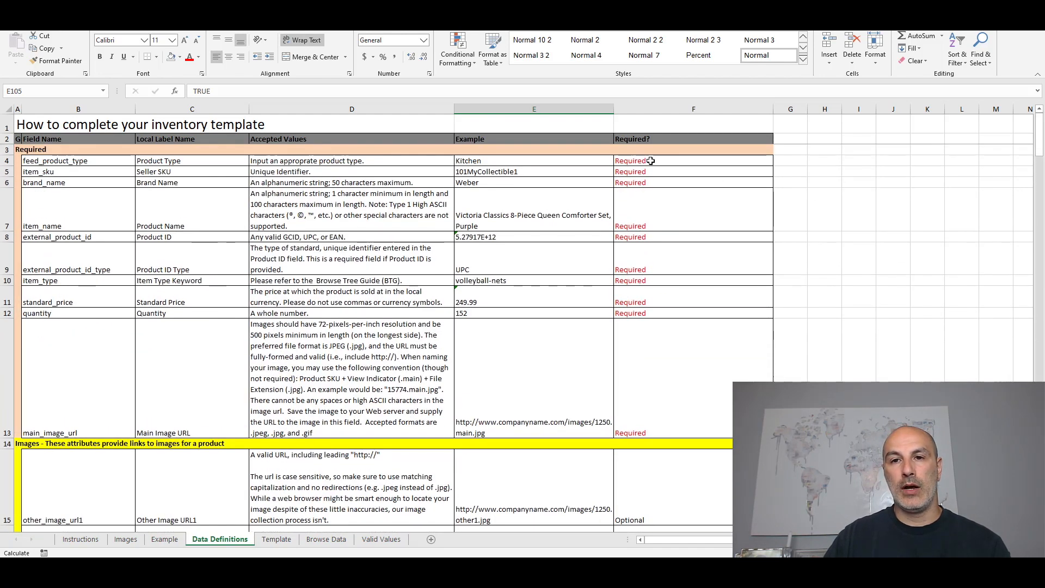
pyautogui.moveTo(650, 162); pyautogui.dragTo(656, 312)
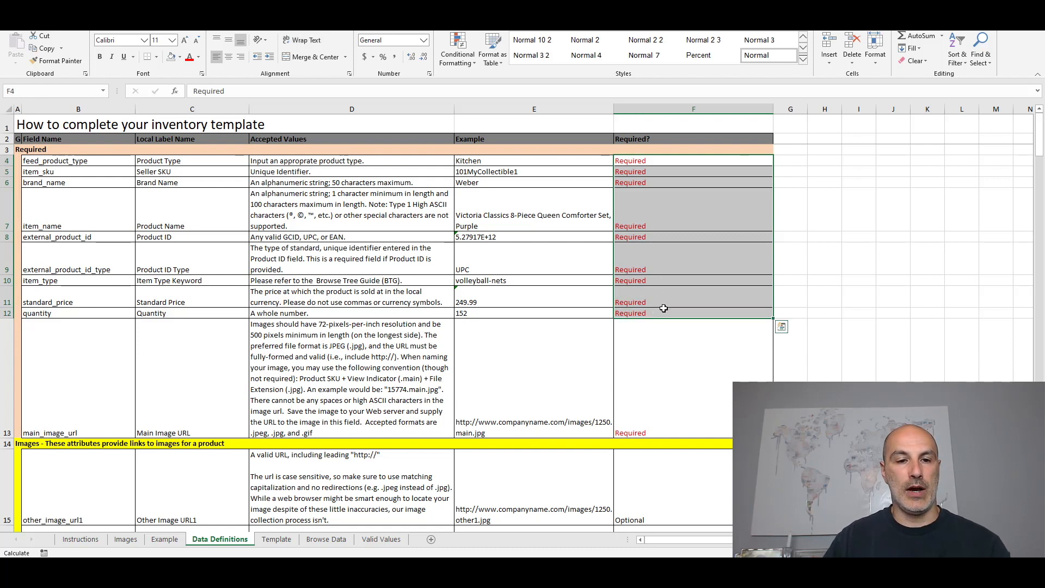
# Step: Copy the row 4 listing into rows 5 and 6 of the Template sheet
pyautogui.click(265, 536)
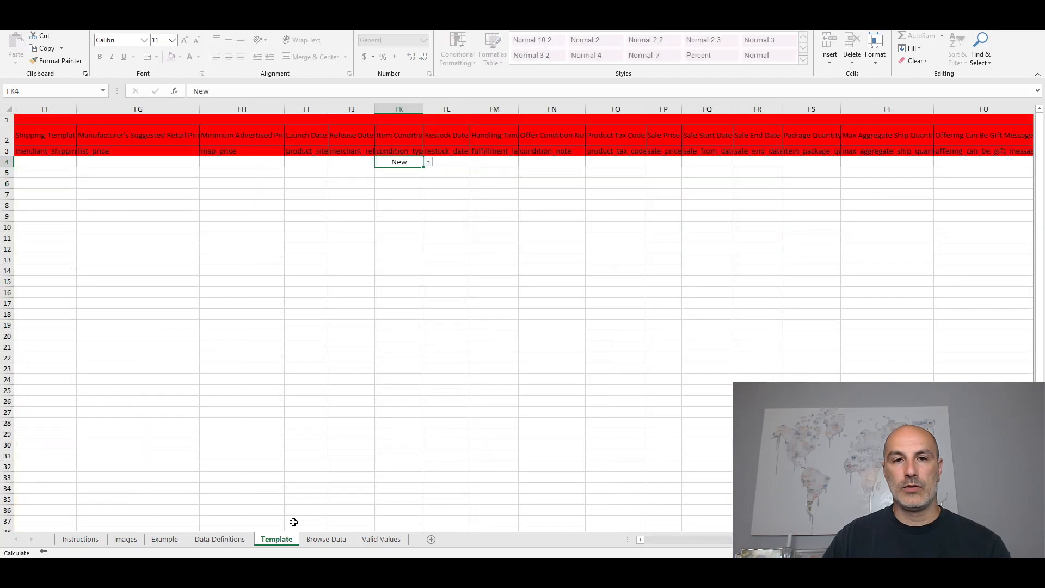
pyautogui.moveTo(868, 540); pyautogui.dragTo(642, 540)
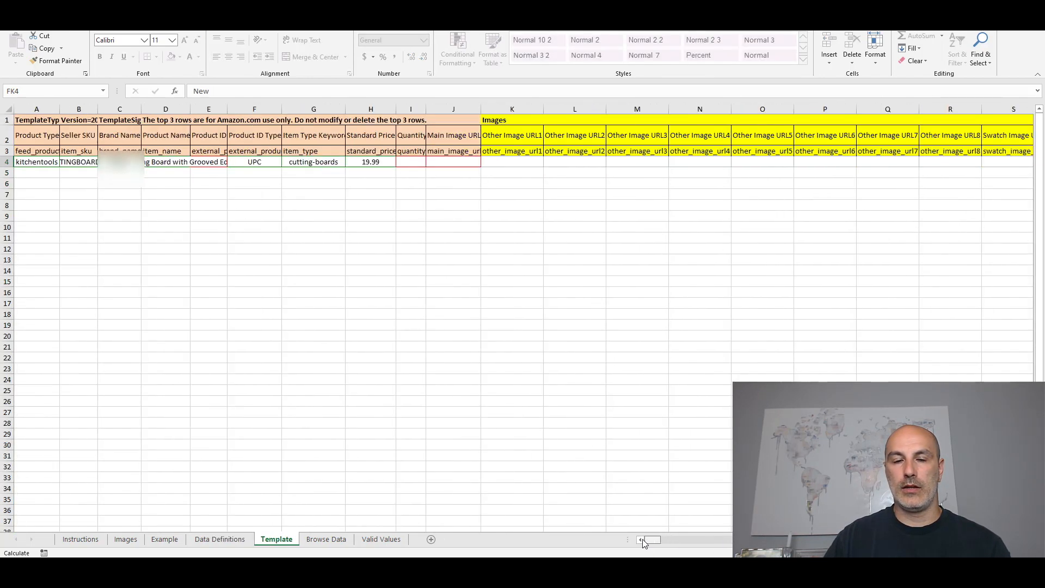
pyautogui.click(132, 206)
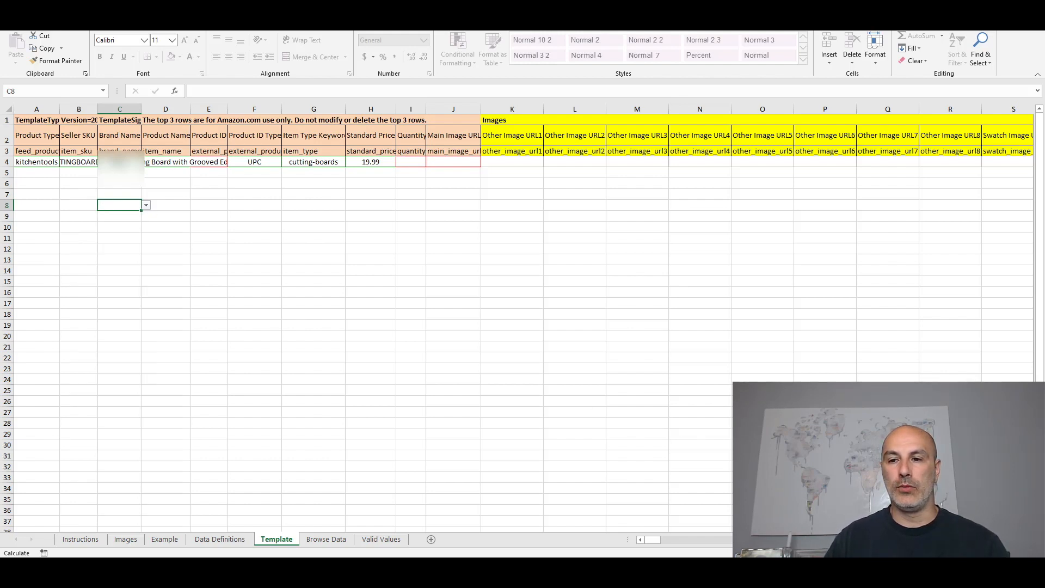
pyautogui.click(8, 161)
pyautogui.hotkey('ctrl', 'c')
pyautogui.moveTo(8, 172); pyautogui.dragTo(13, 183)
pyautogui.hotkey('ctrl', 'v')
pyautogui.click(131, 173)
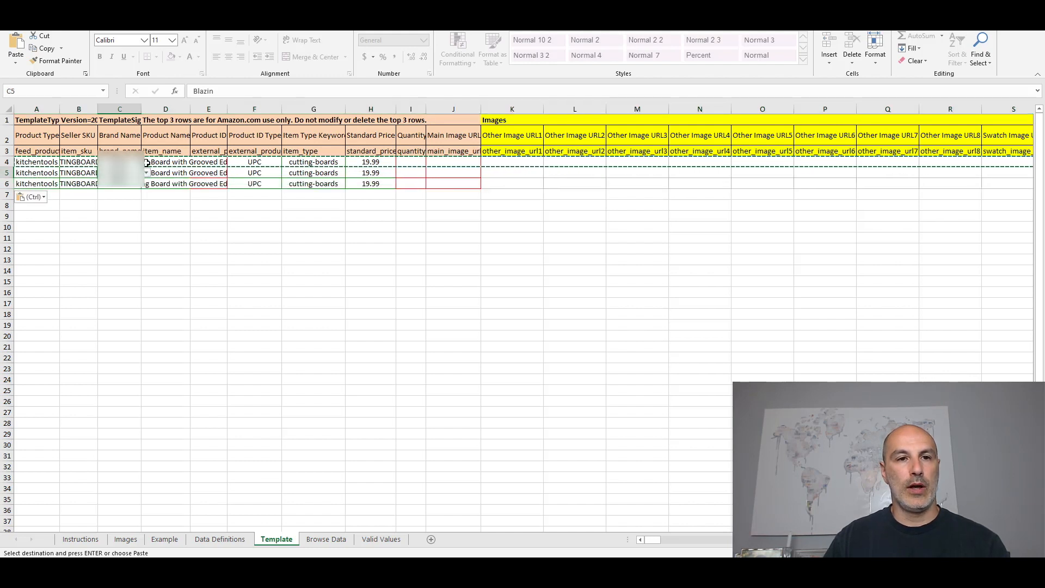
# Step: Clear the Product ID Type in row 4 and select the Product ID cells of rows 5 and 6
pyautogui.click(264, 162)
pyautogui.press('Delete')
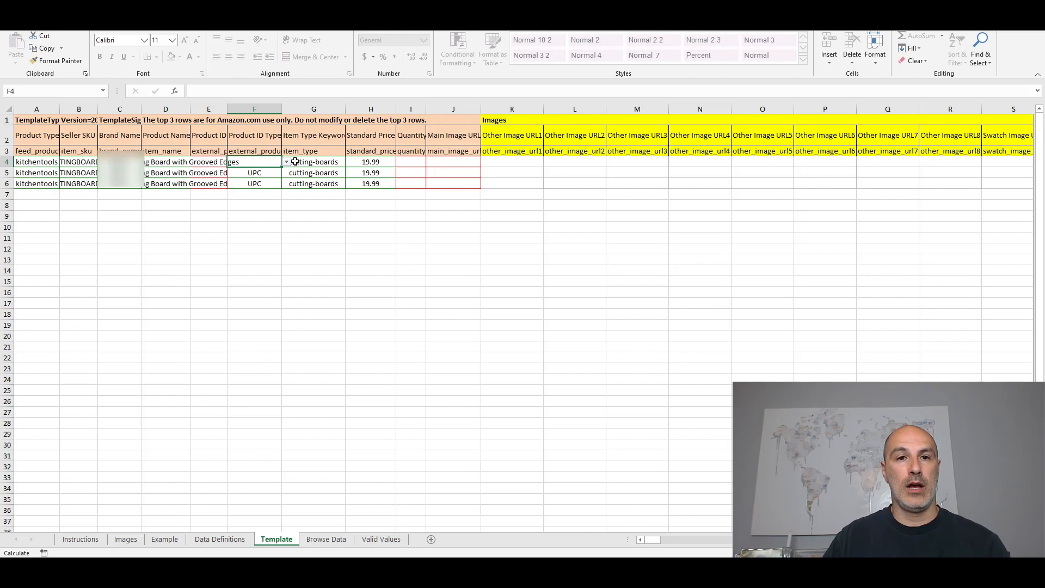
pyautogui.click(208, 160)
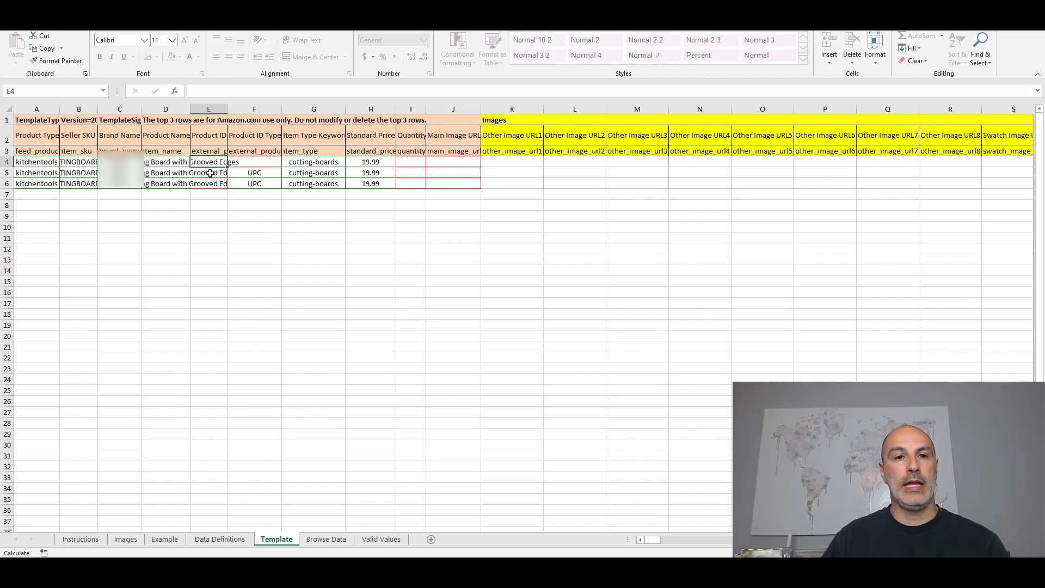
pyautogui.moveTo(210, 173); pyautogui.dragTo(210, 184)
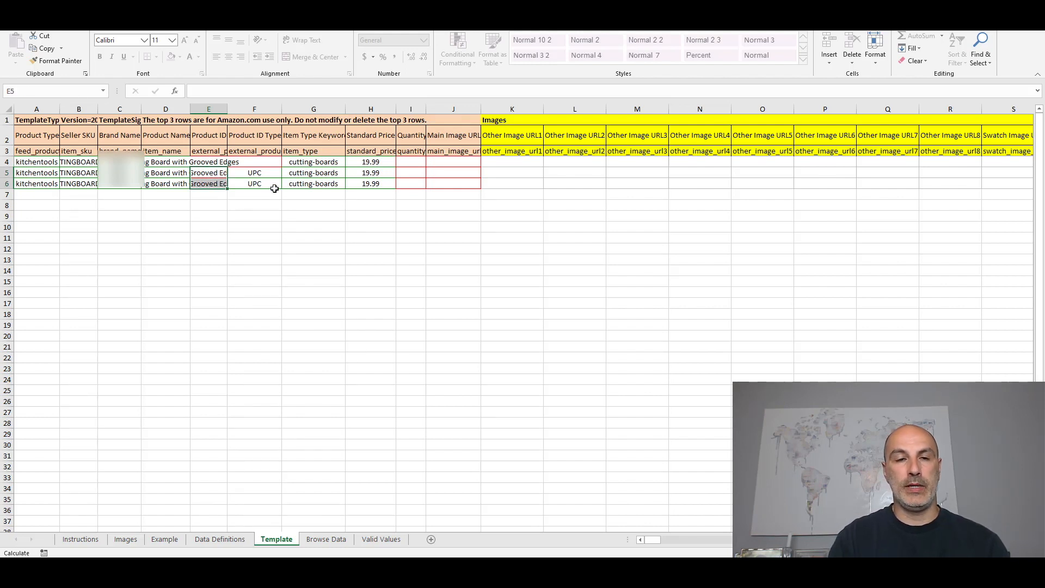
# Step: Enter 1234 as the Product ID in rows 5 and 6 of the Template sheet
pyautogui.press('BackSpace')
pyautogui.write('1234')
pyautogui.press('Return')
pyautogui.write('1234')
pyautogui.press('Return')
pyautogui.hotkey('ctrl', 'c')
pyautogui.press('Up')
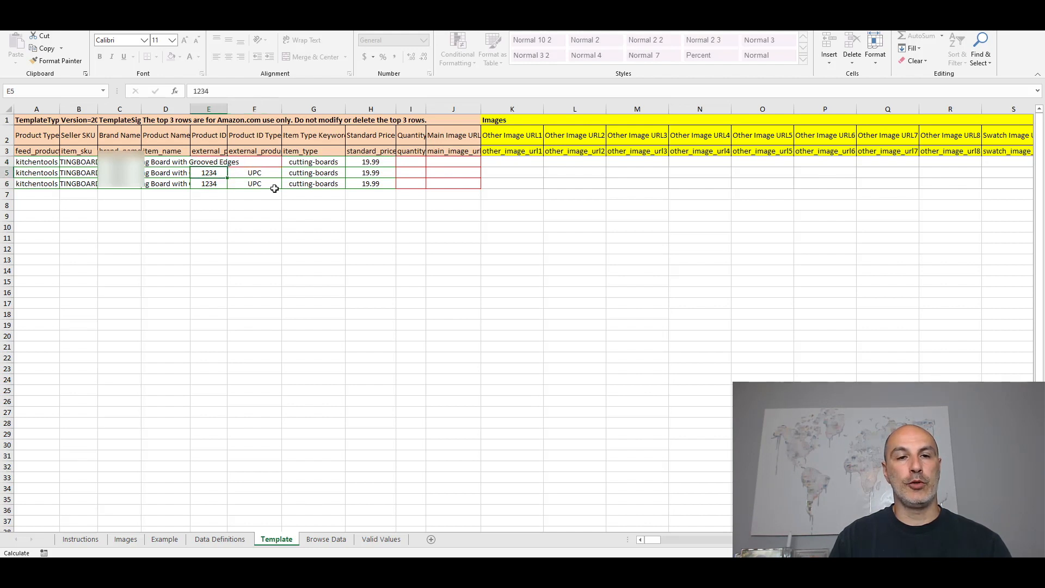
# Step: Clear the Standard Price in row 4
pyautogui.press('Right')
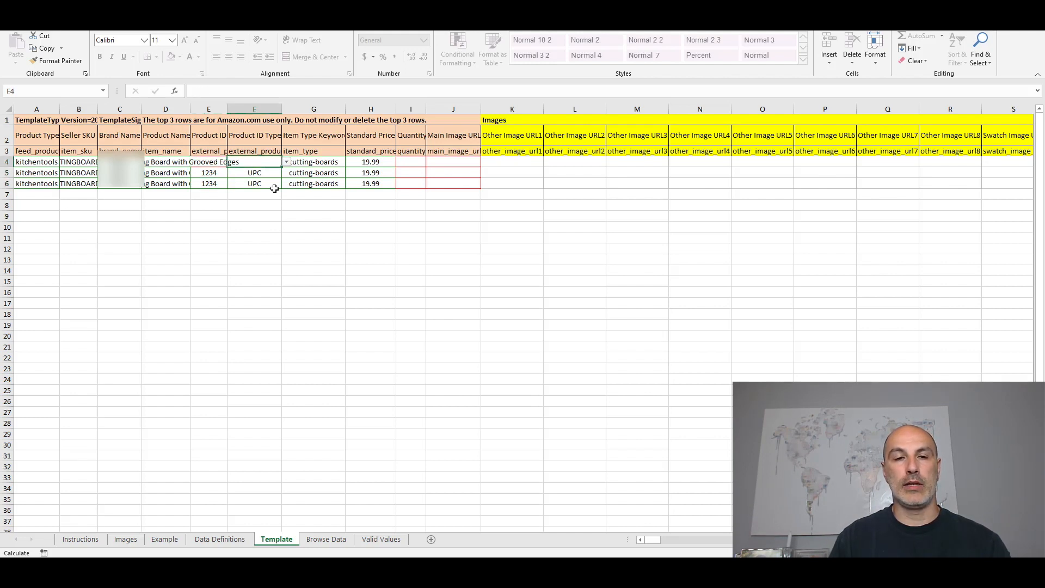
pyautogui.press('Right')
pyautogui.press('Right')
pyautogui.press('Delete')
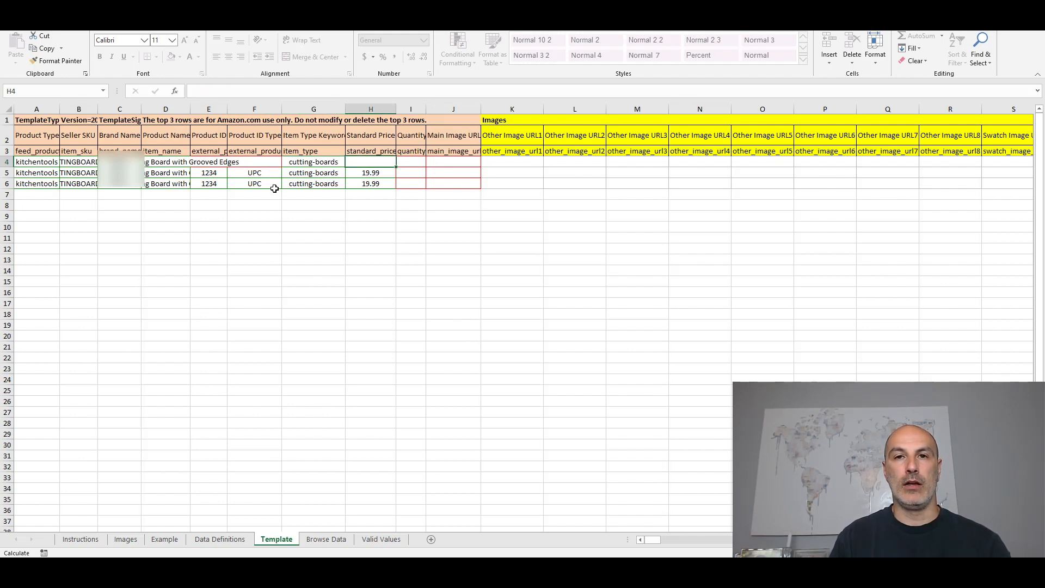
# Step: Change the row 4 Seller SKU to CUTTINGBOARD-PARENT and open the row 6 Seller SKU for editing
pyautogui.press('Left')
pyautogui.press('Left')
pyautogui.press('Left')
pyautogui.press('Left')
pyautogui.press('Left')
pyautogui.press('Left')
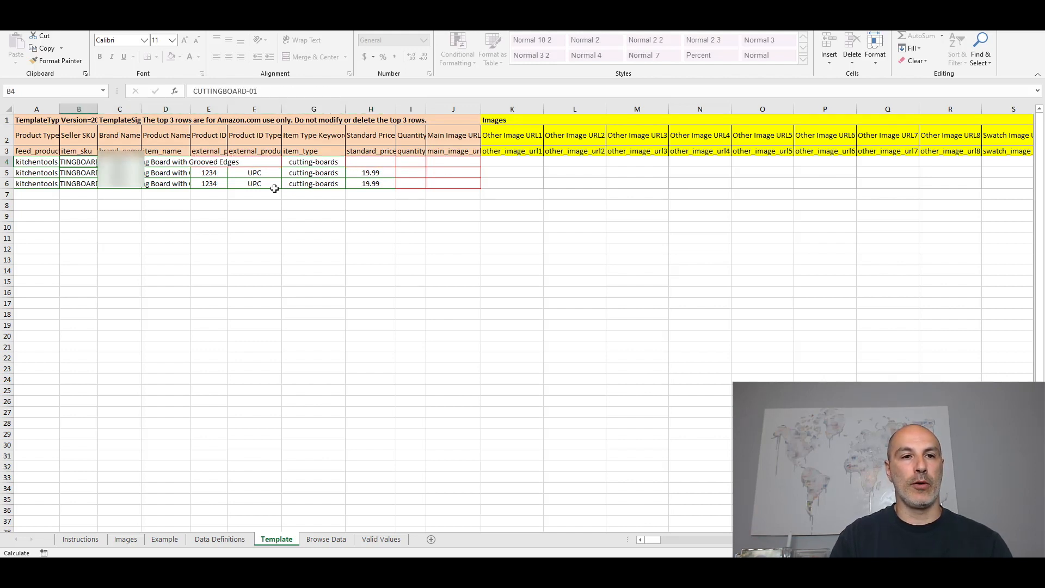
pyautogui.moveTo(249, 93); pyautogui.dragTo(289, 95)
pyautogui.write('PARENT')
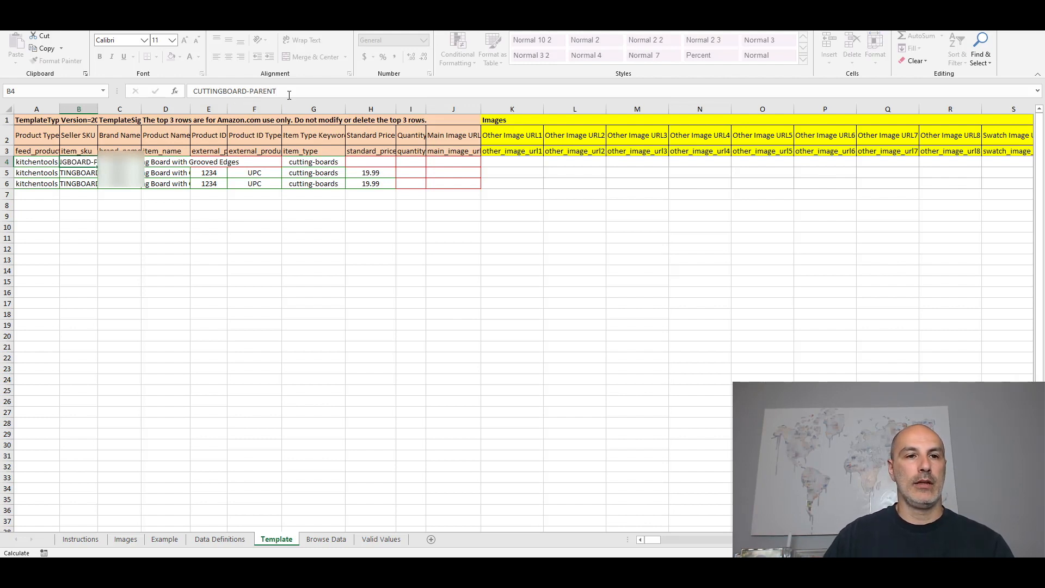
pyautogui.press('Return')
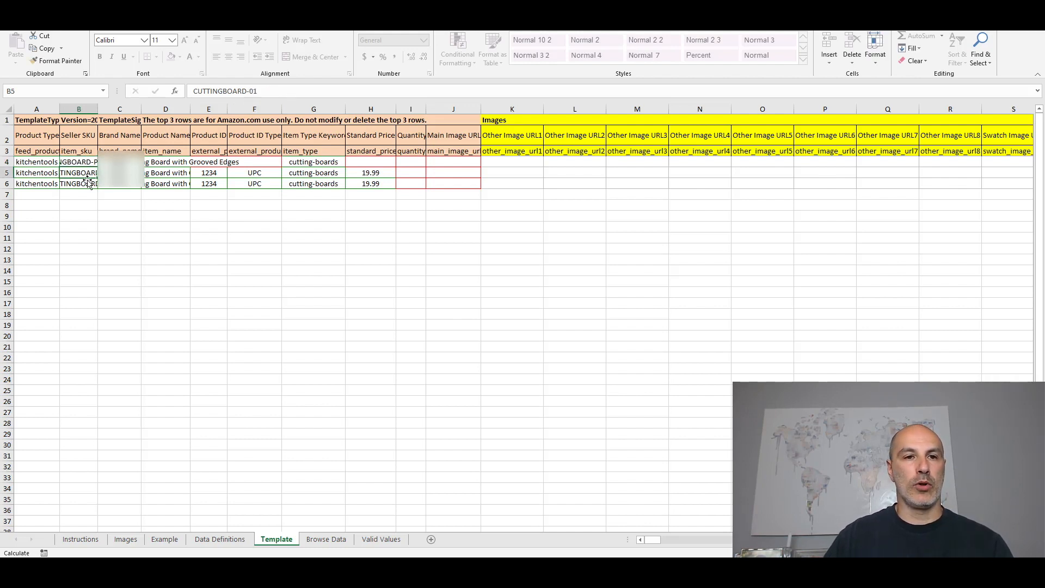
pyautogui.press('Down')
pyautogui.click(254, 91)
pyautogui.click(187, 184)
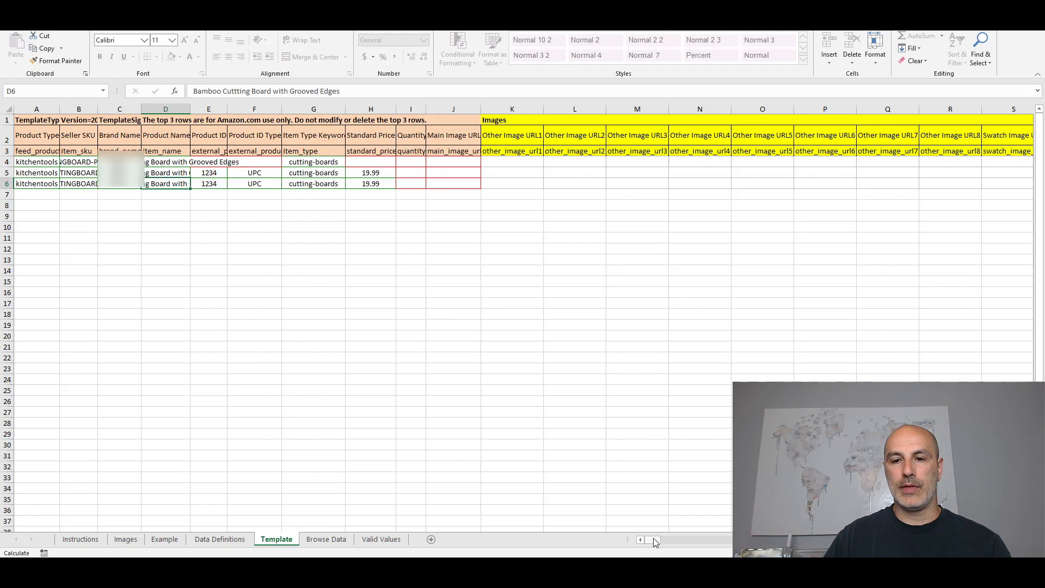
# Step: Set the Parentage to Parent for row 4 and to Child for rows 5 and 6 in the Variation section
pyautogui.moveTo(653, 541); pyautogui.dragTo(679, 539)
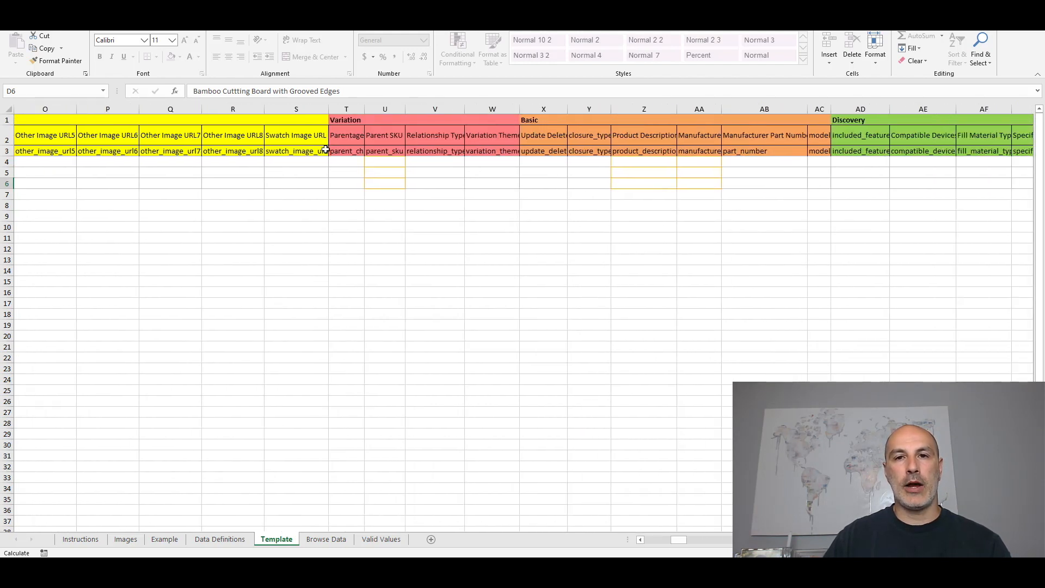
pyautogui.click(345, 160)
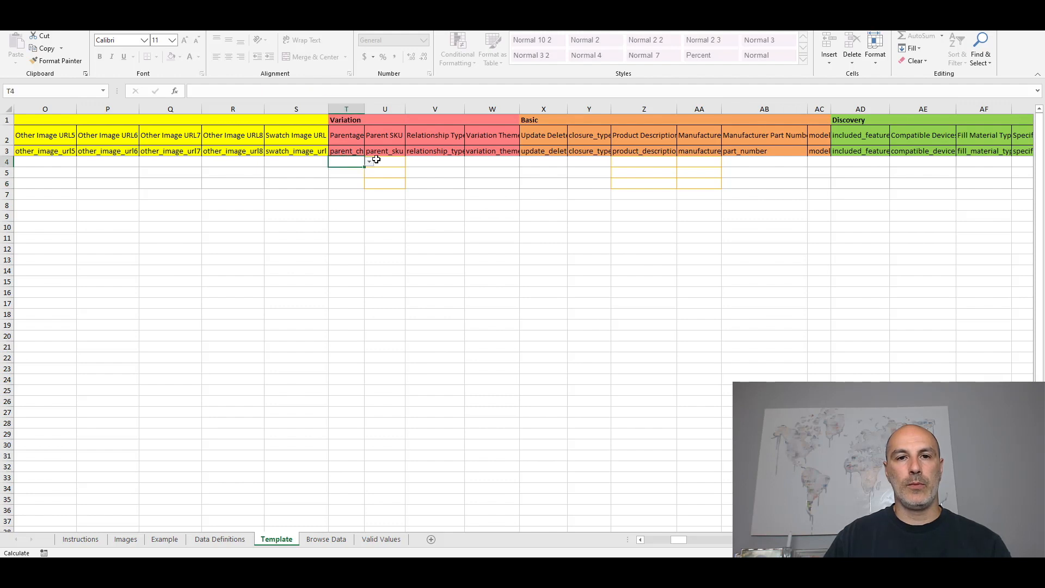
pyautogui.click(370, 162)
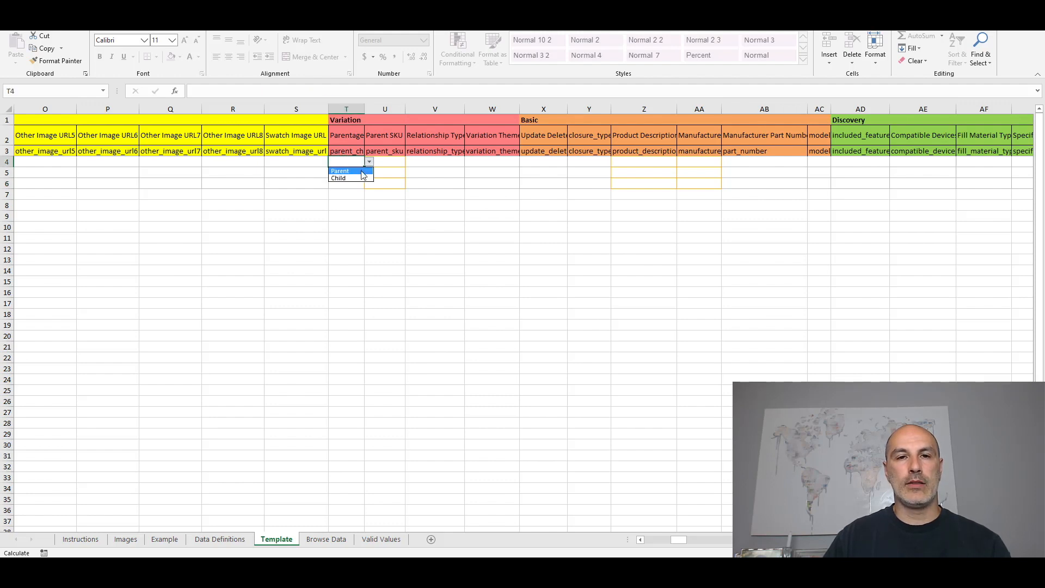
pyautogui.click(363, 174)
pyautogui.click(354, 173)
pyautogui.click(369, 173)
pyautogui.click(359, 189)
pyautogui.click(354, 183)
pyautogui.click(369, 183)
pyautogui.click(356, 200)
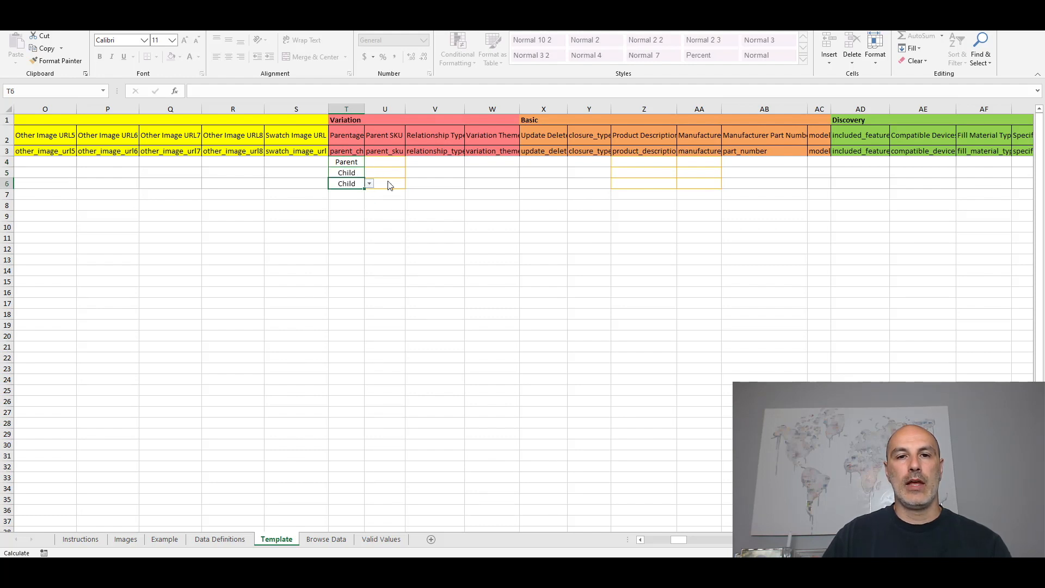
# Step: Copy the row 4 Seller SKU, CUTTINGBOARD-PARENT, into the Parent SKU cells of child rows 5 and 6
pyautogui.click(389, 170)
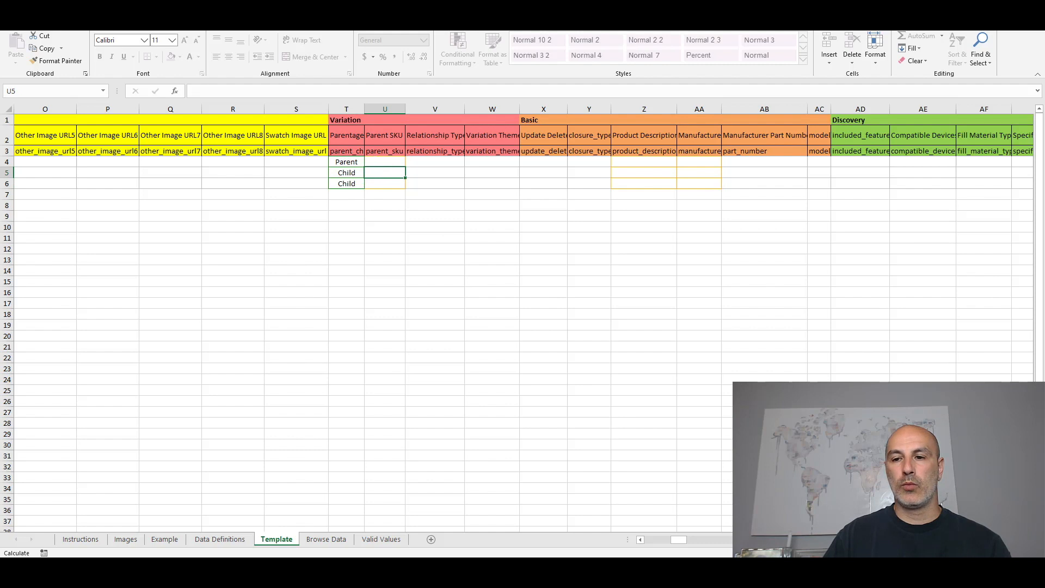
pyautogui.moveTo(679, 540); pyautogui.dragTo(651, 540)
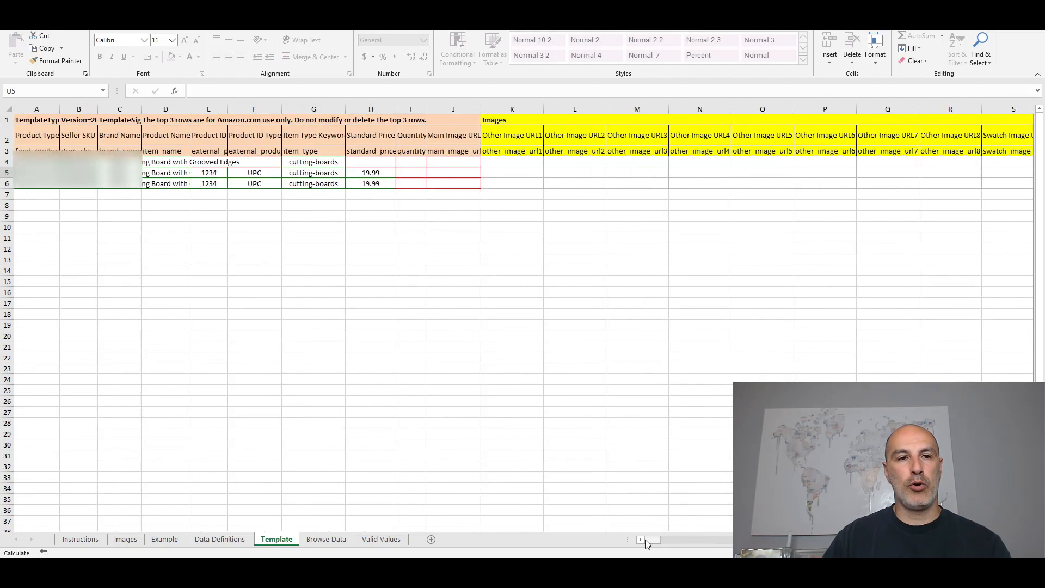
pyautogui.click(79, 162)
pyautogui.hotkey('ctrl', 'c')
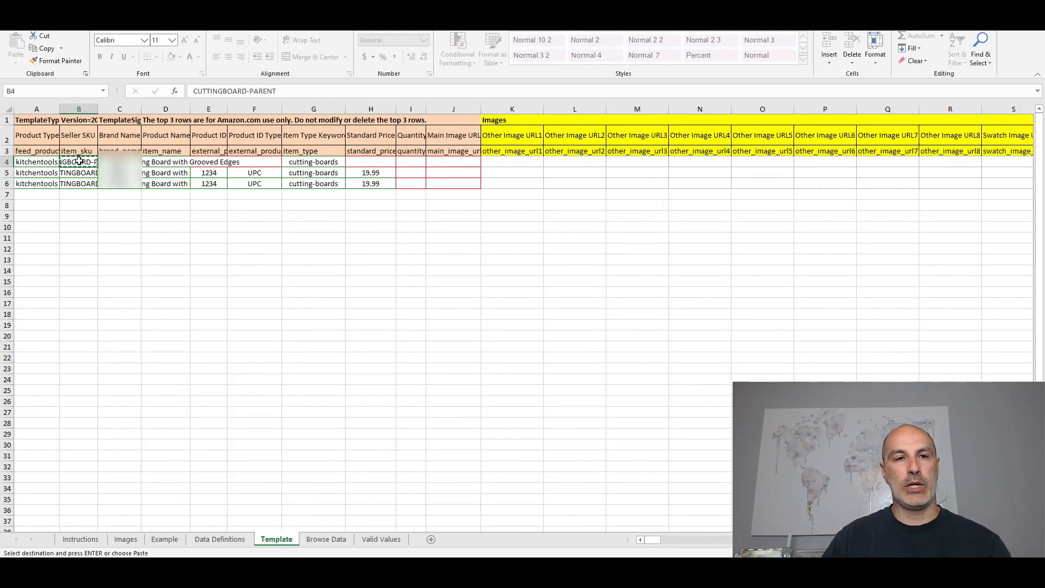
pyautogui.moveTo(654, 542); pyautogui.dragTo(673, 540)
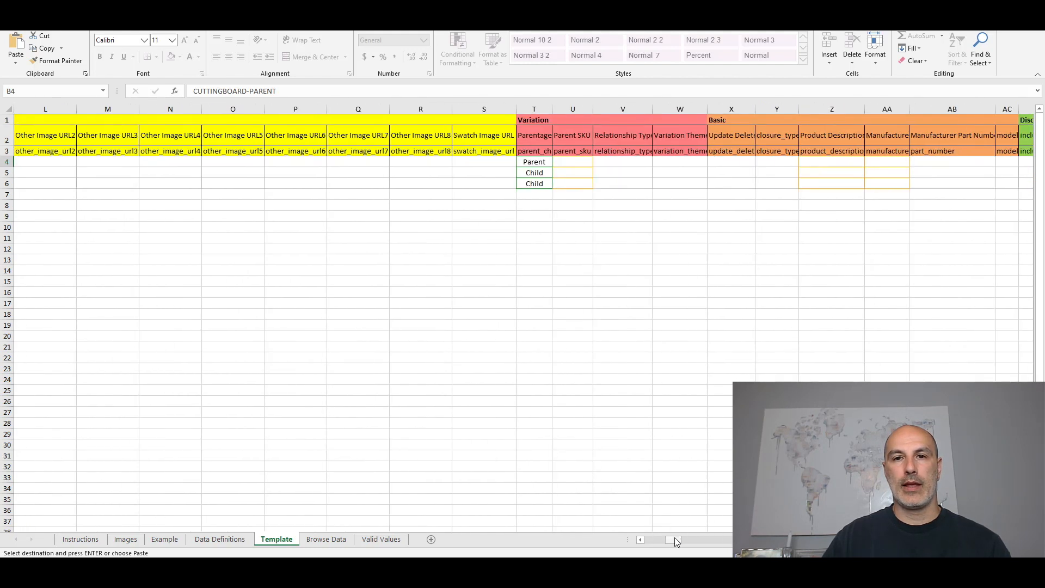
pyautogui.click(573, 174)
pyautogui.hotkey('ctrl', 'v')
pyautogui.click(566, 184)
pyautogui.hotkey('ctrl', 'v')
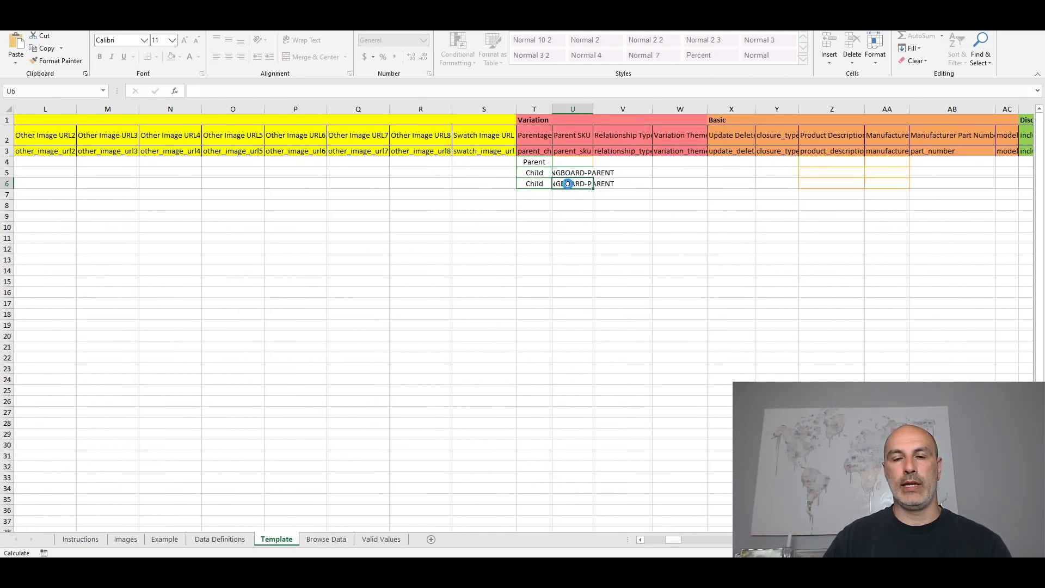
pyautogui.moveTo(545, 174); pyautogui.dragTo(542, 186)
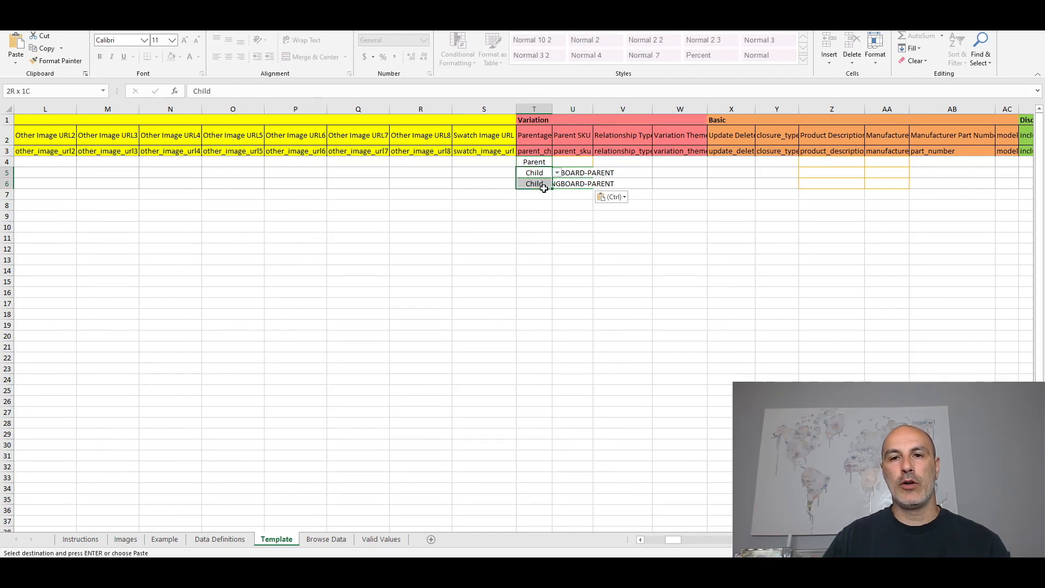
pyautogui.click(533, 161)
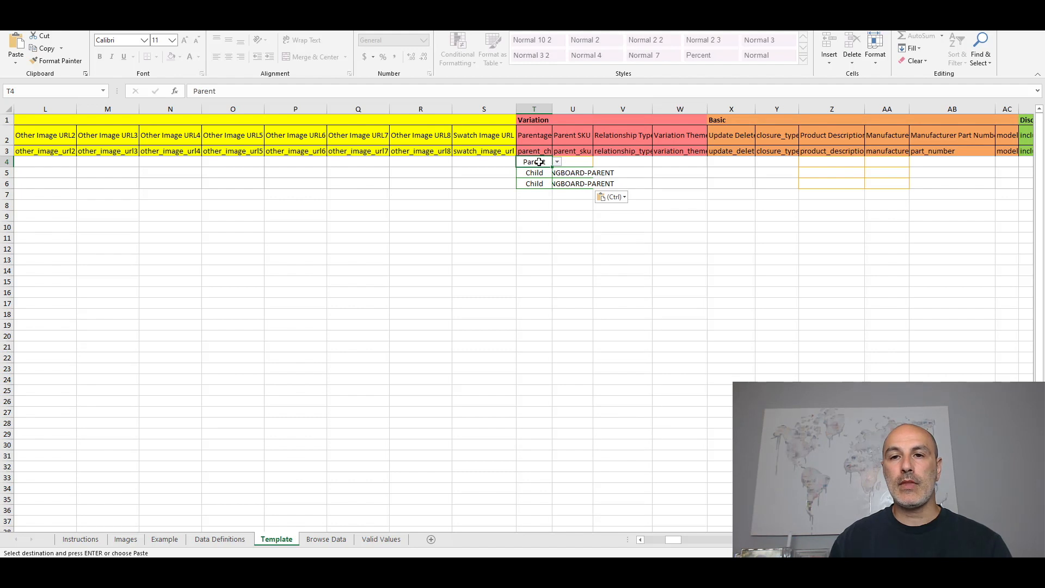
# Step: Set the Relationship Type to Variation for child rows 5 and 6
pyautogui.click(644, 172)
pyautogui.click(657, 172)
pyautogui.click(639, 183)
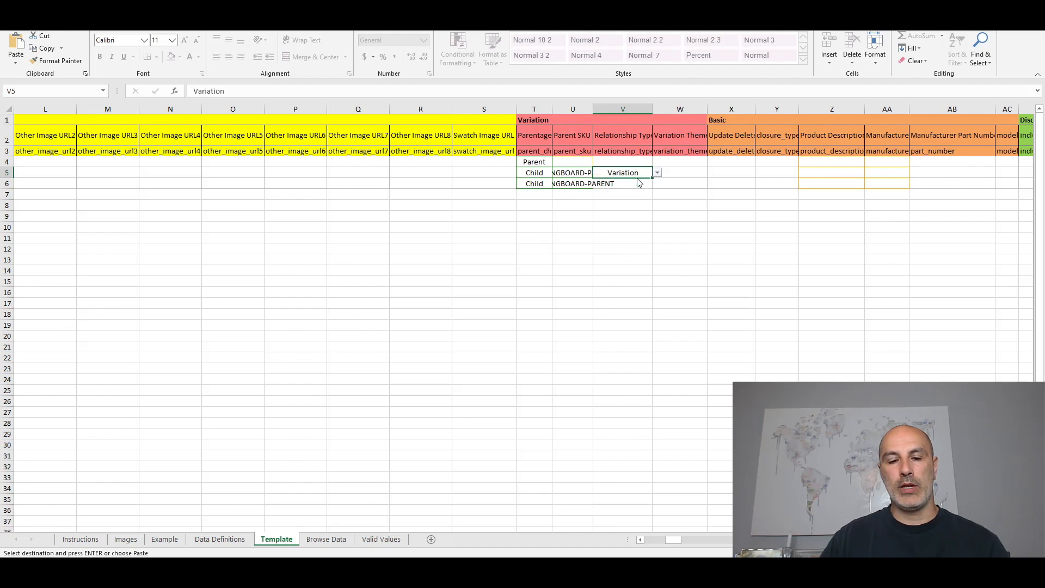
pyautogui.hotkey('ctrl', 'c')
pyautogui.click(634, 183)
pyautogui.hotkey('ctrl', 'v')
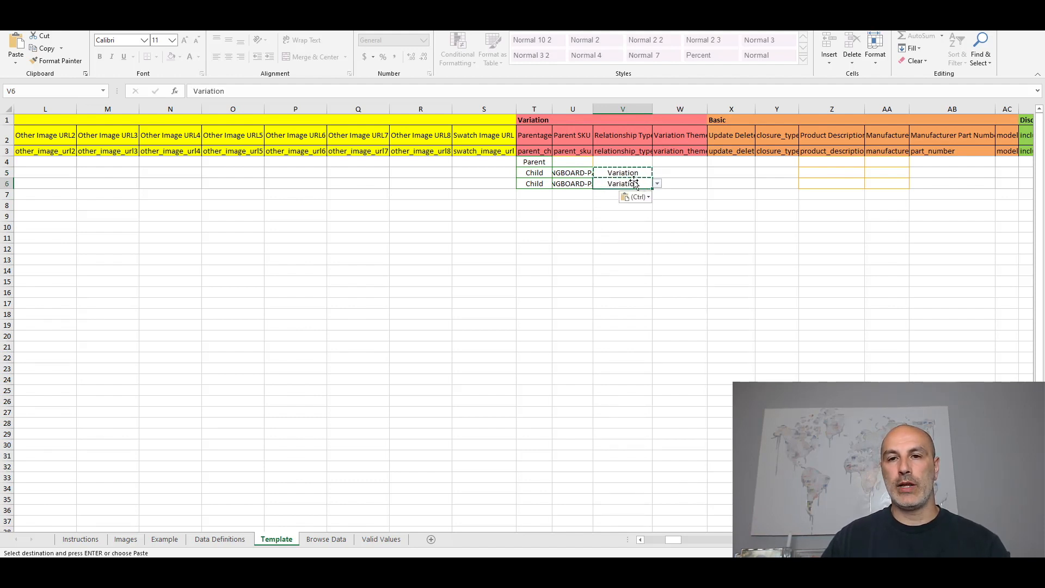
pyautogui.click(633, 161)
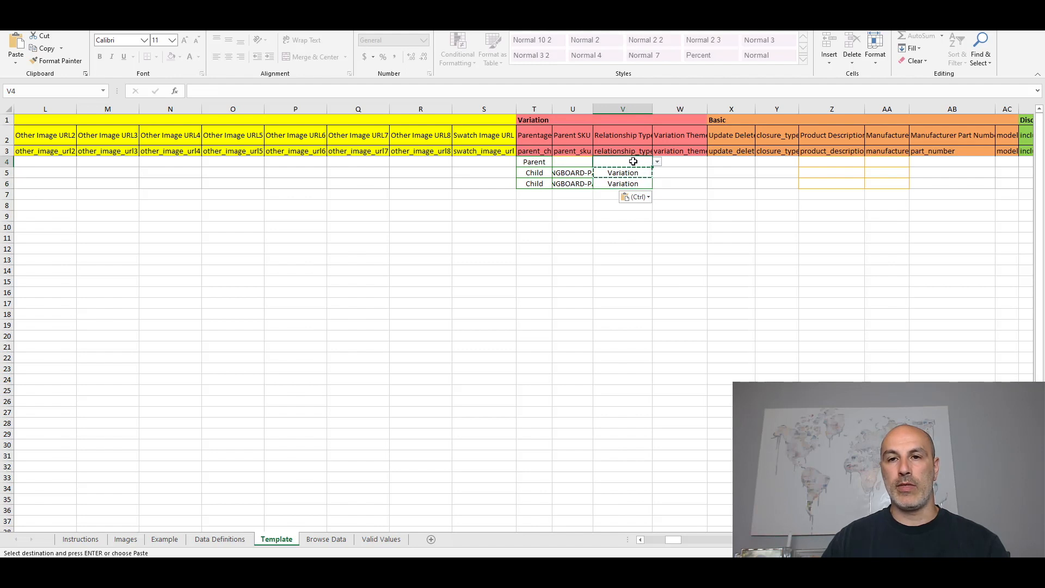
# Step: Set the Variation Theme to SizeName for the parent row 4 and child rows 5 and 6
pyautogui.click(689, 162)
pyautogui.click(712, 162)
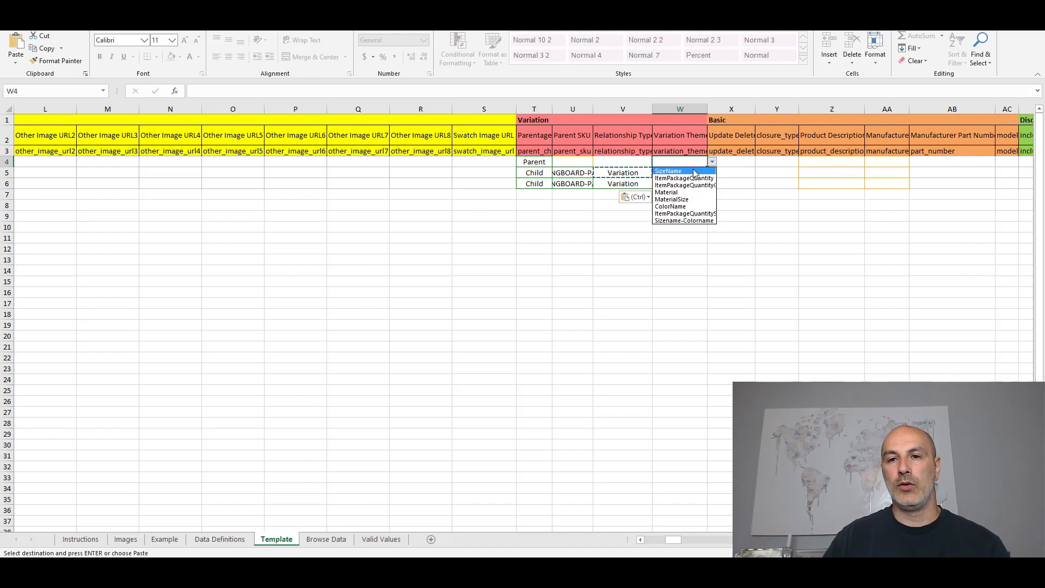
pyautogui.click(694, 172)
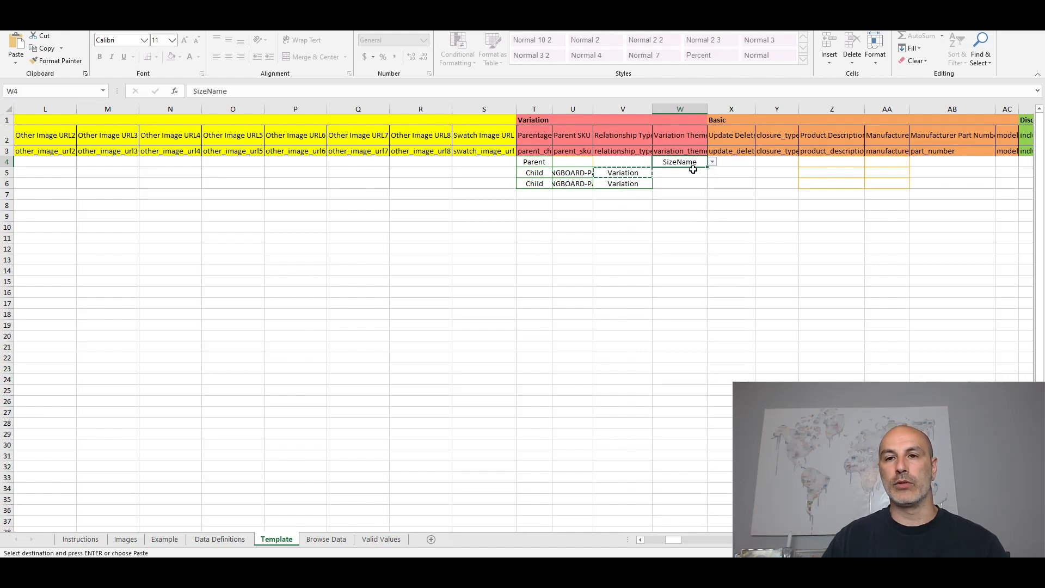
pyautogui.moveTo(691, 173); pyautogui.dragTo(693, 182)
pyautogui.hotkey('ctrl', 'v')
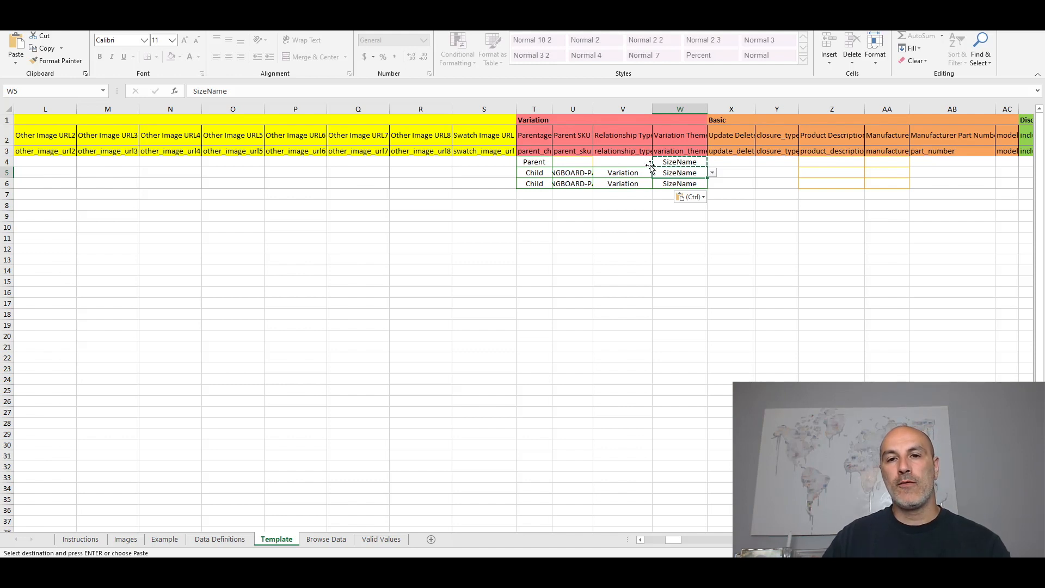
pyautogui.moveTo(559, 164); pyautogui.dragTo(620, 165)
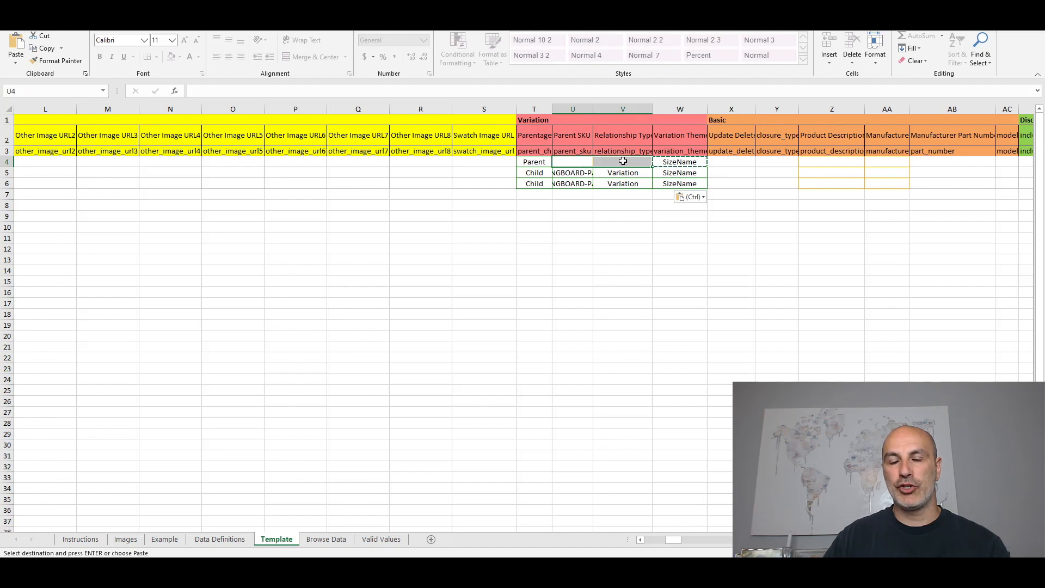
pyautogui.click(531, 162)
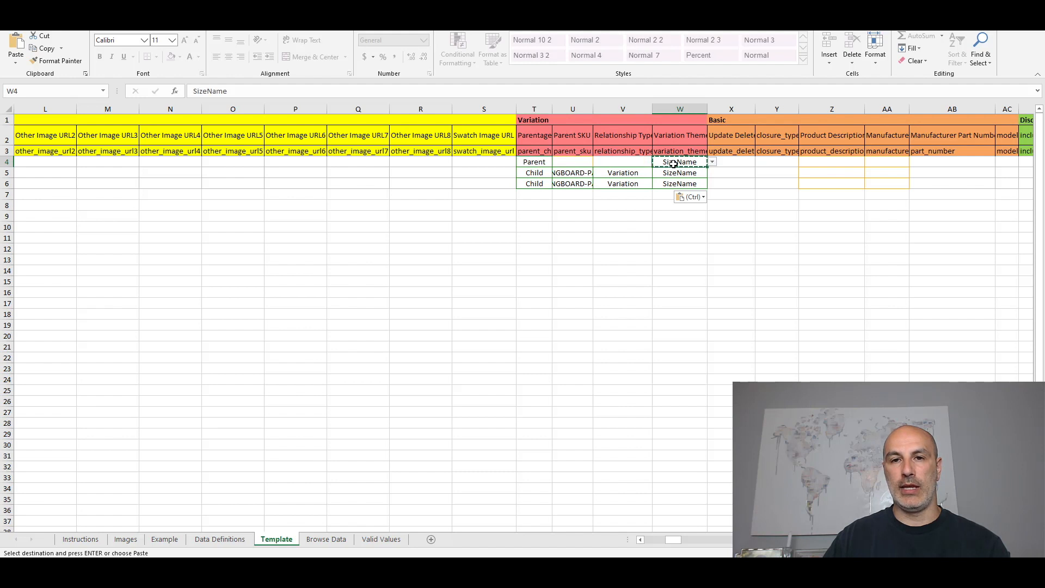
pyautogui.moveTo(533, 171); pyautogui.dragTo(677, 184)
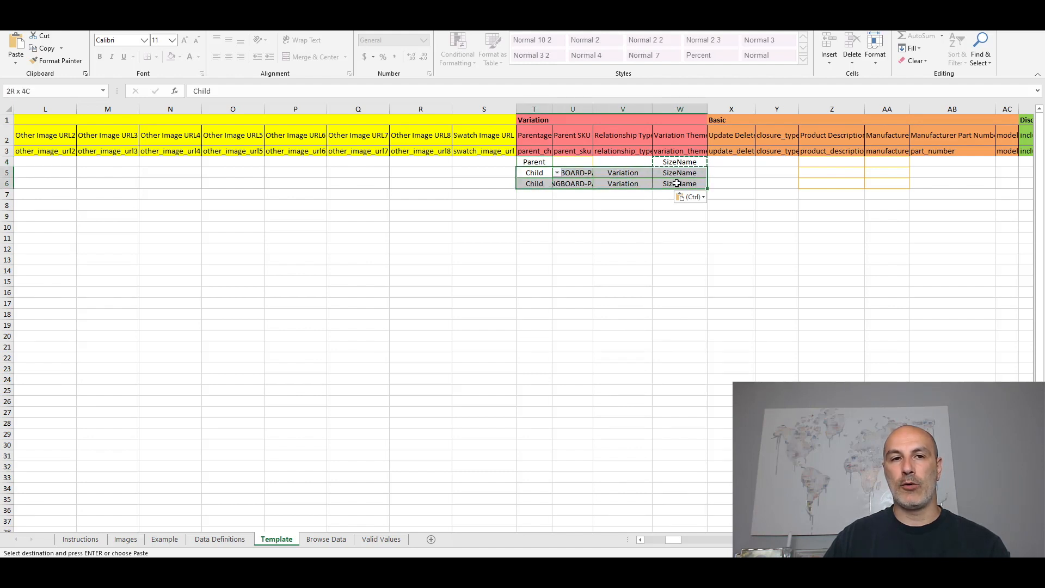
pyautogui.click(667, 182)
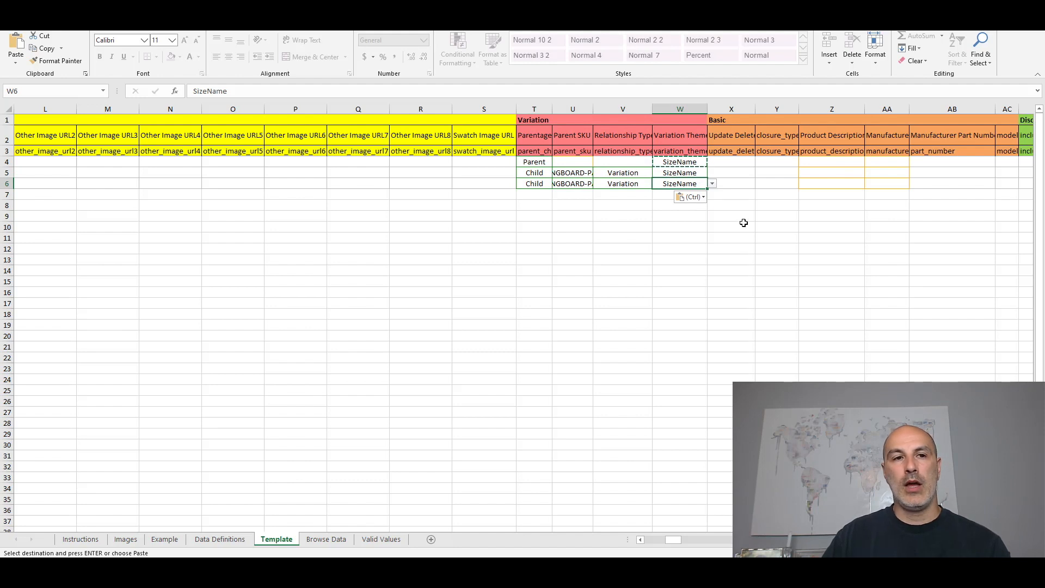
# Step: Check the Update Delete column's guidance and set rows 4 to 6 to PartialUpdate
pyautogui.click(745, 159)
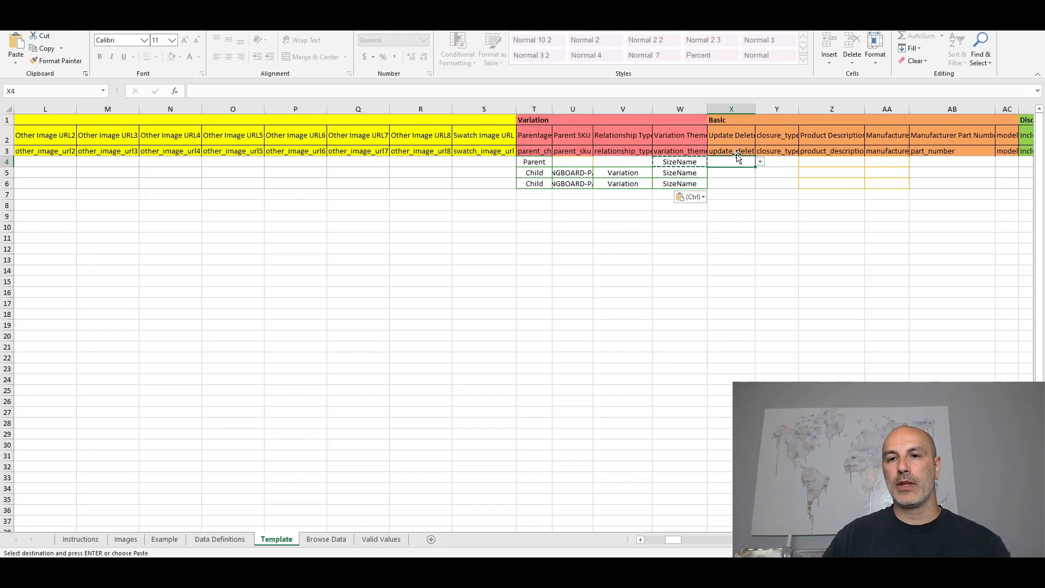
pyautogui.click(736, 153)
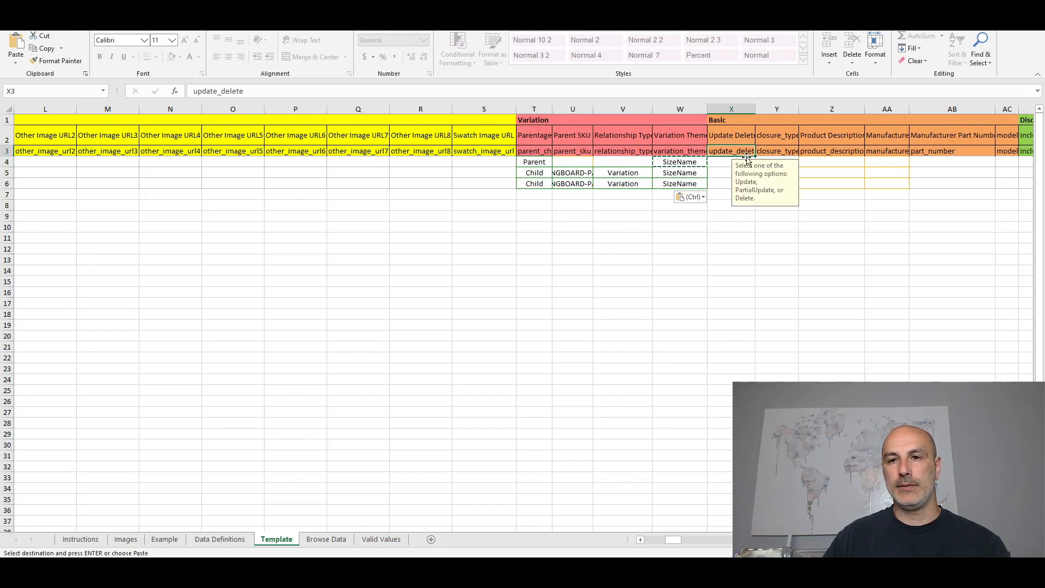
pyautogui.click(718, 161)
pyautogui.click(760, 163)
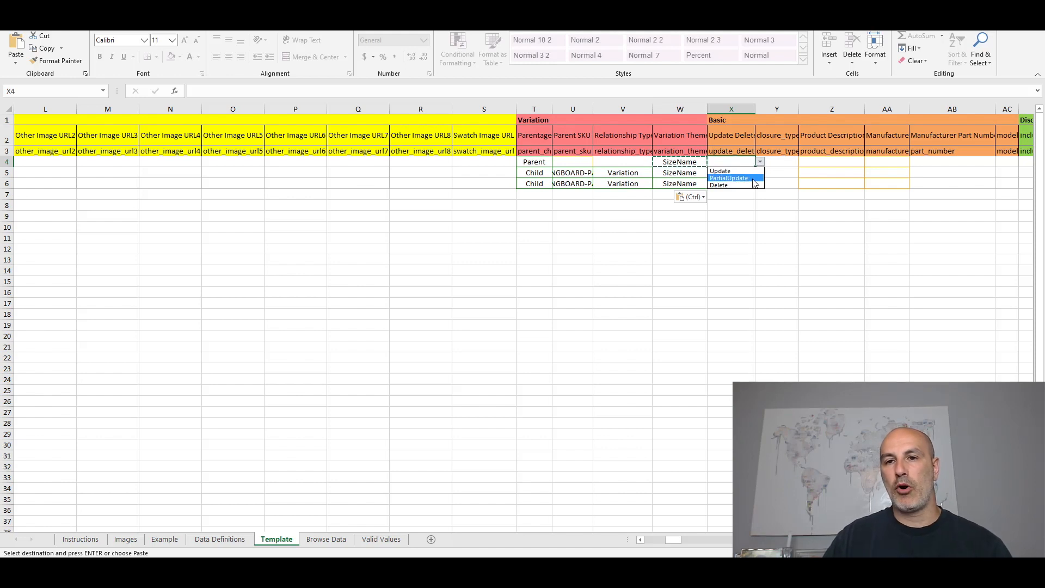
pyautogui.click(737, 179)
pyautogui.click(740, 173)
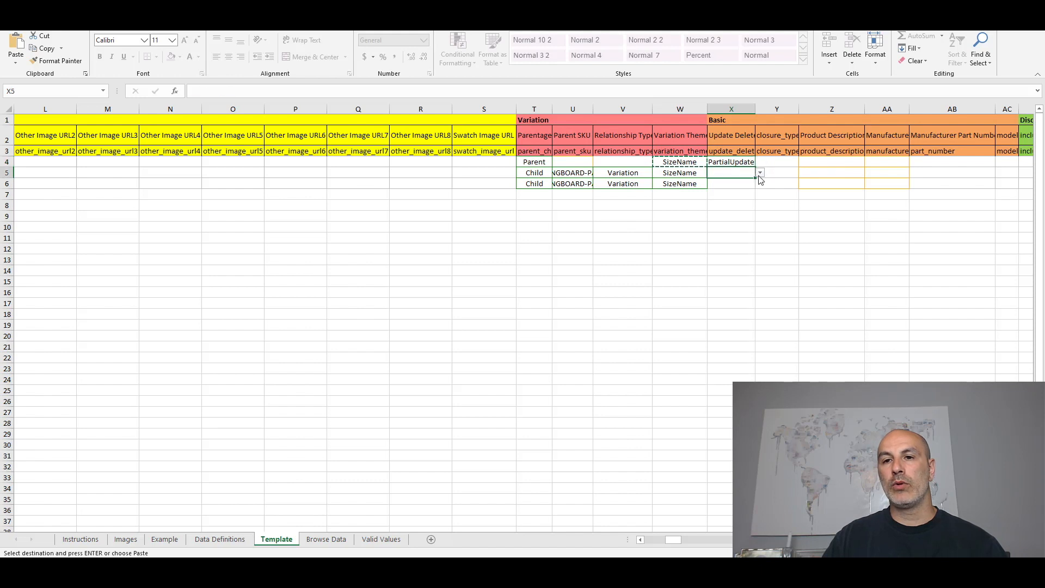
pyautogui.click(759, 173)
pyautogui.click(745, 190)
pyautogui.click(748, 184)
pyautogui.click(759, 184)
pyautogui.click(748, 200)
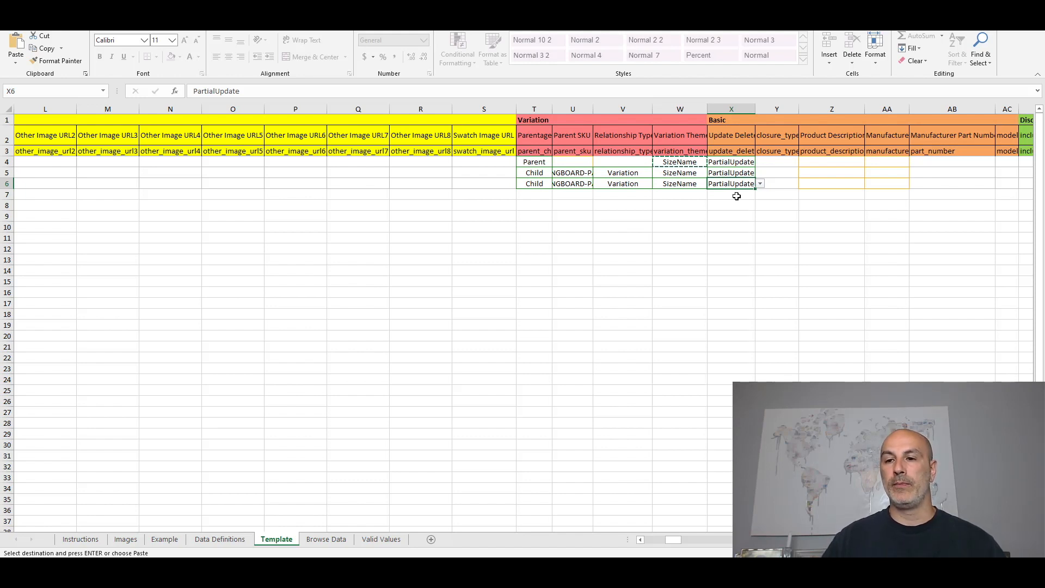
# Step: Set the Update Delete value of parent row 4 to Update
pyautogui.moveTo(671, 540); pyautogui.dragTo(699, 538)
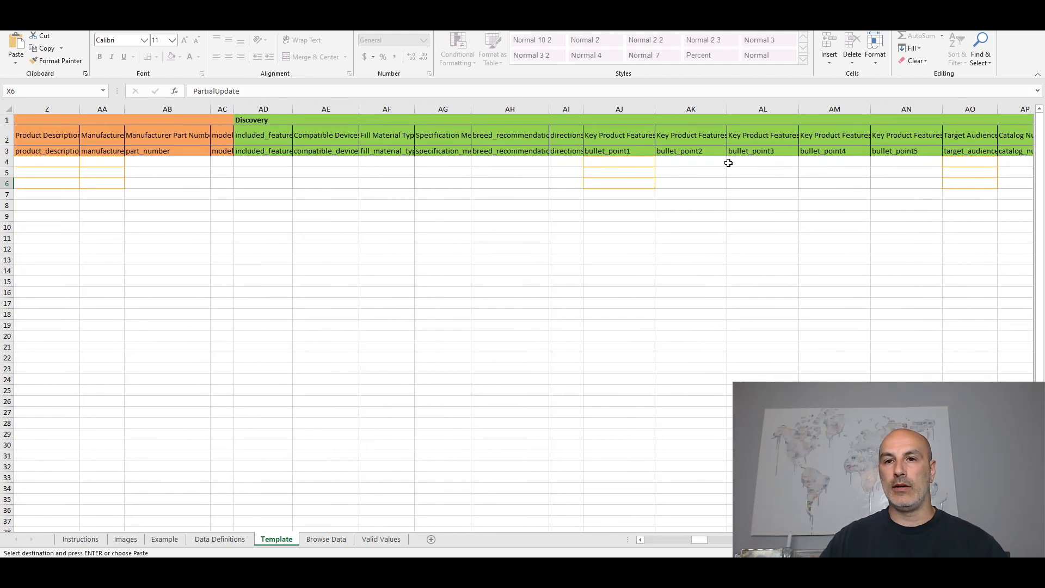
pyautogui.click(633, 164)
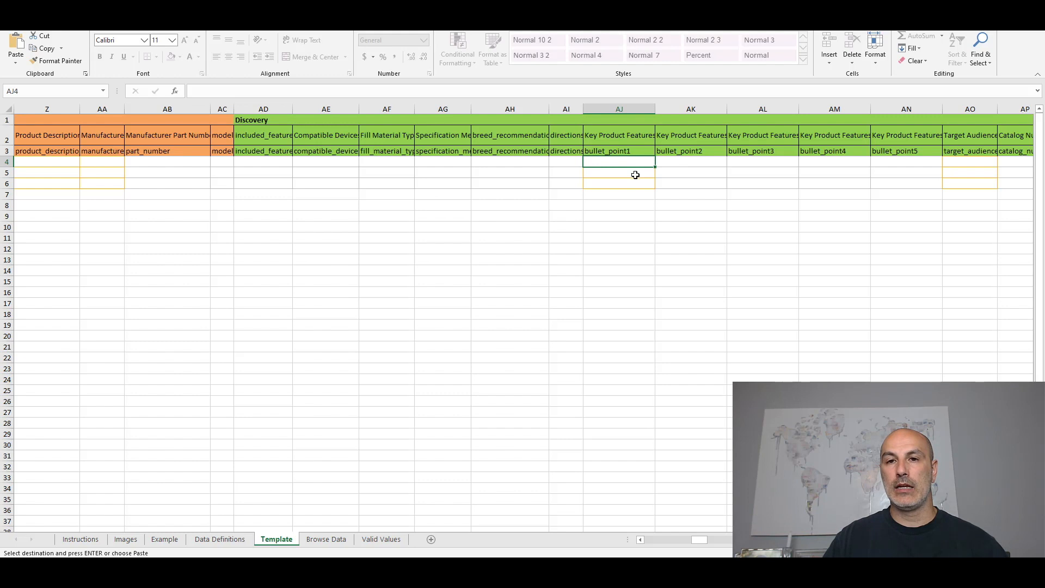
pyautogui.moveTo(695, 541); pyautogui.dragTo(683, 541)
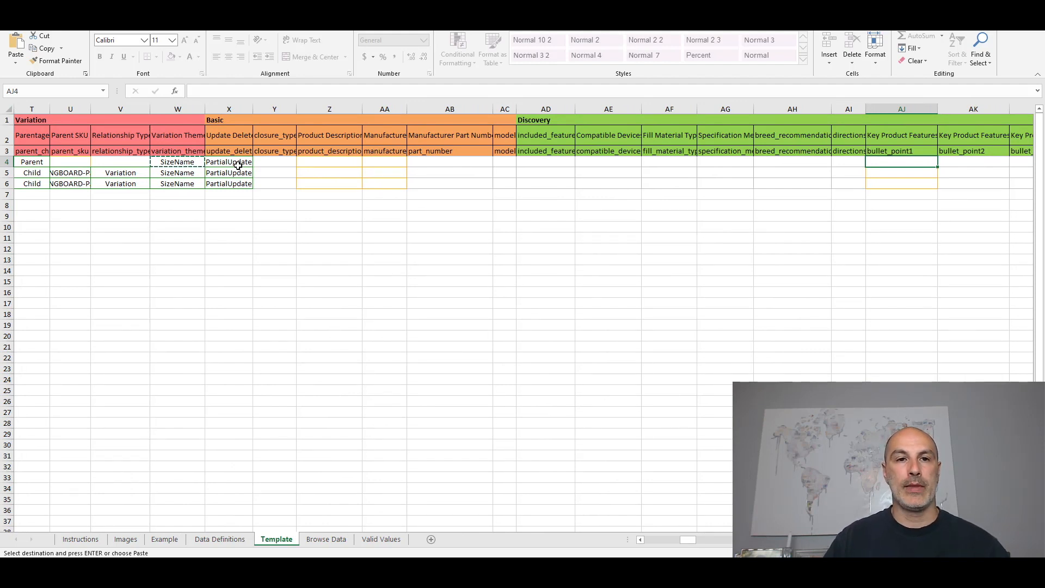
pyautogui.click(239, 163)
pyautogui.click(257, 161)
pyautogui.click(243, 175)
pyautogui.click(894, 164)
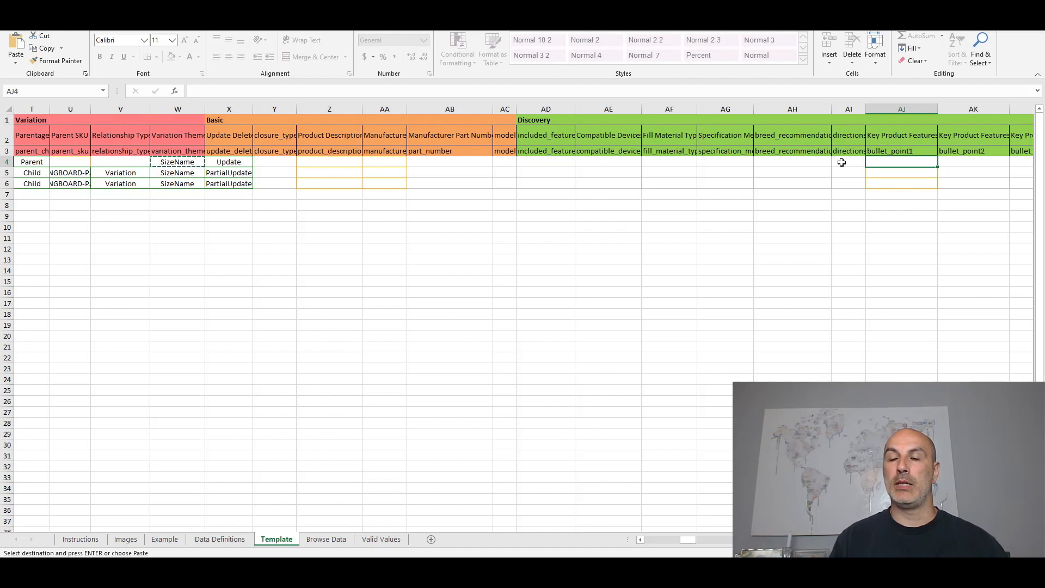
# Step: Return the Update Delete value of parent row 4 to PartialUpdate
pyautogui.click(243, 160)
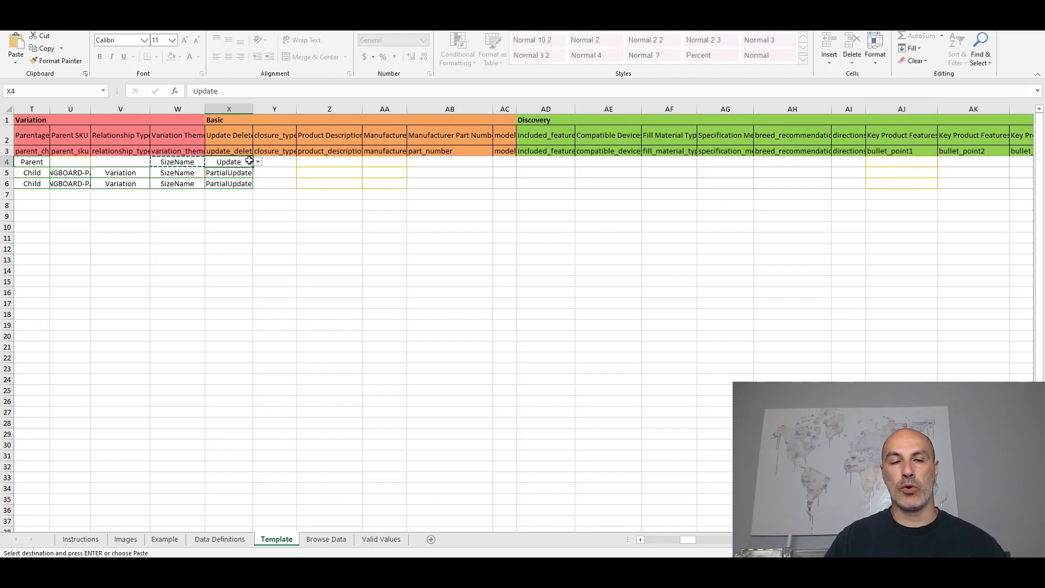
pyautogui.click(257, 162)
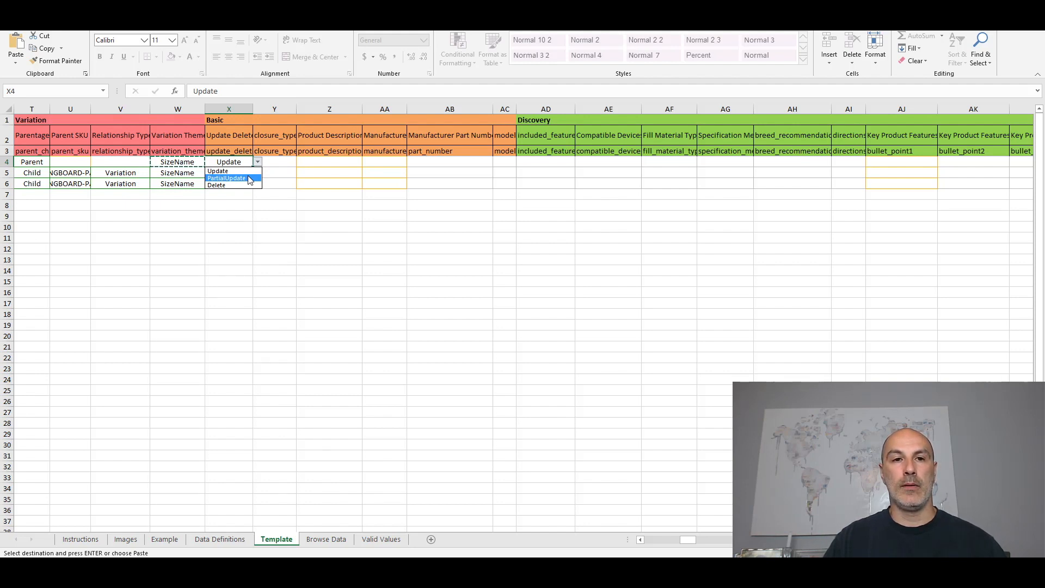
pyautogui.click(248, 178)
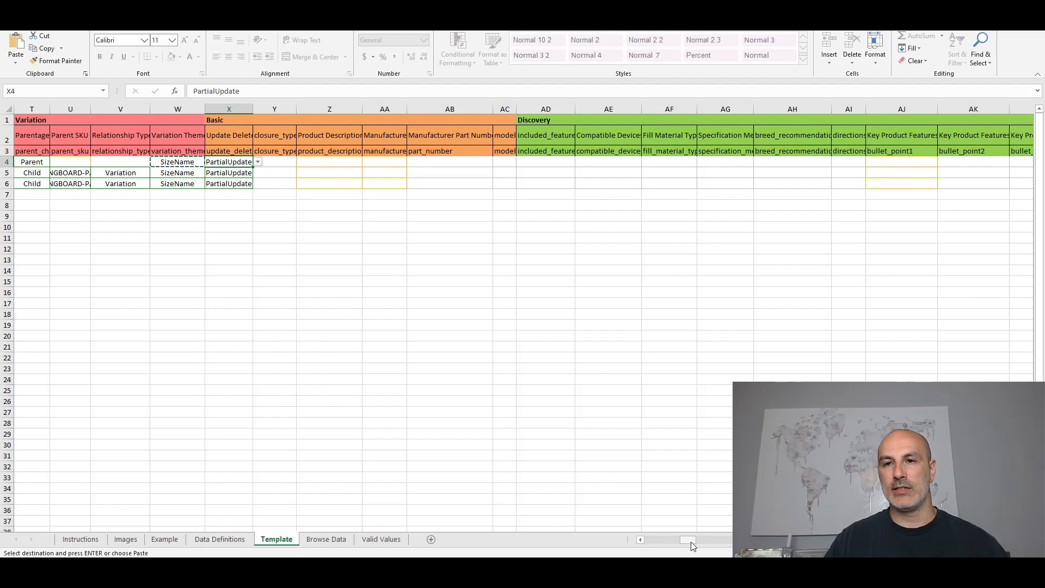
# Step: Enter the Size as Large for child row 5 and Small for child row 6
pyautogui.moveTo(687, 539); pyautogui.dragTo(695, 541)
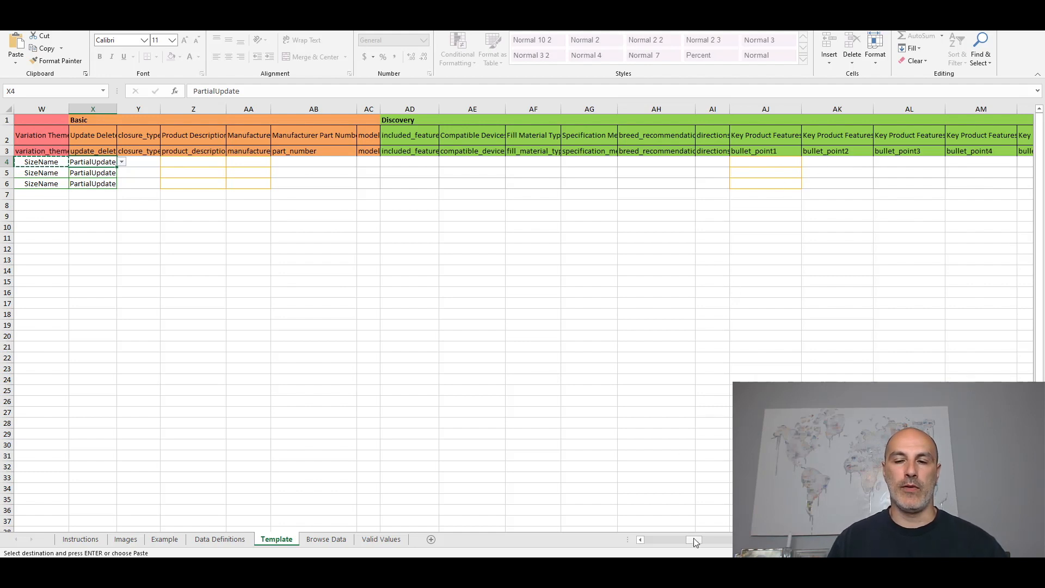
pyautogui.moveTo(695, 540); pyautogui.dragTo(755, 540)
pyautogui.click(696, 163)
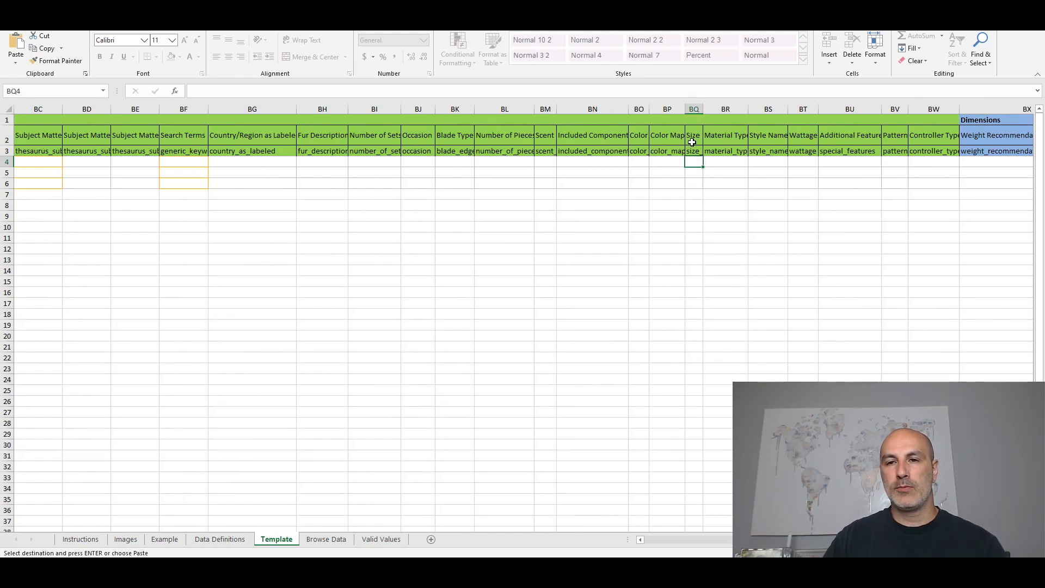
pyautogui.click(697, 172)
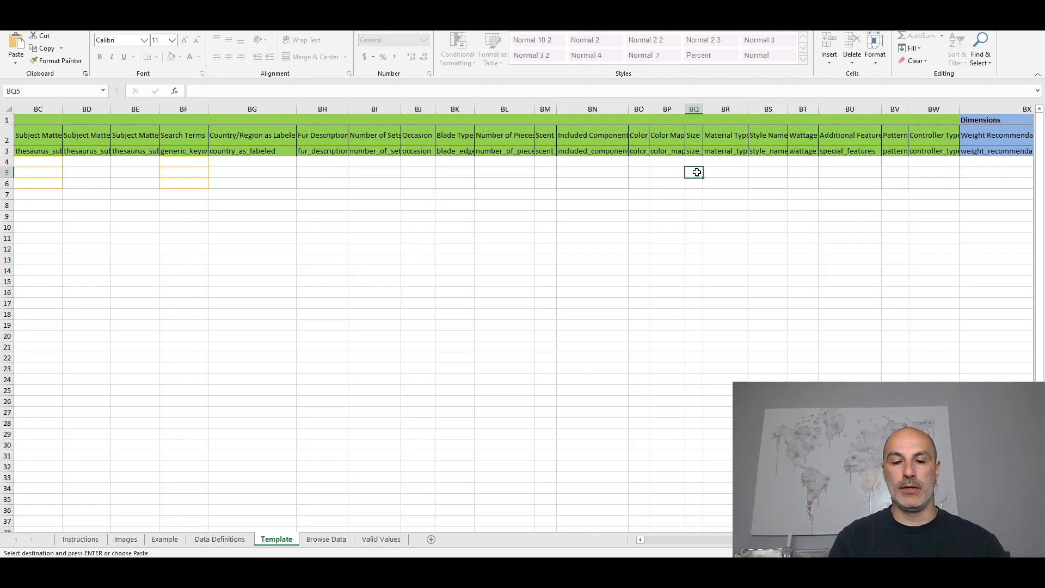
pyautogui.write('Sma')
pyautogui.press('BackSpace')
pyautogui.press('BackSpace')
pyautogui.press('BackSpace')
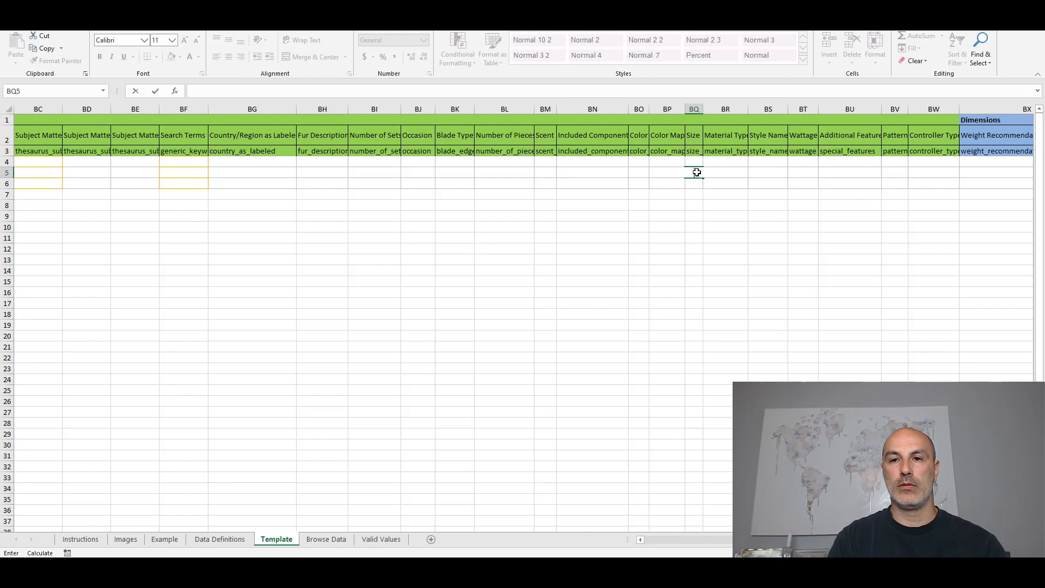
pyautogui.write('Large')
pyautogui.press('Return')
pyautogui.write('Small')
pyautogui.press('Return')
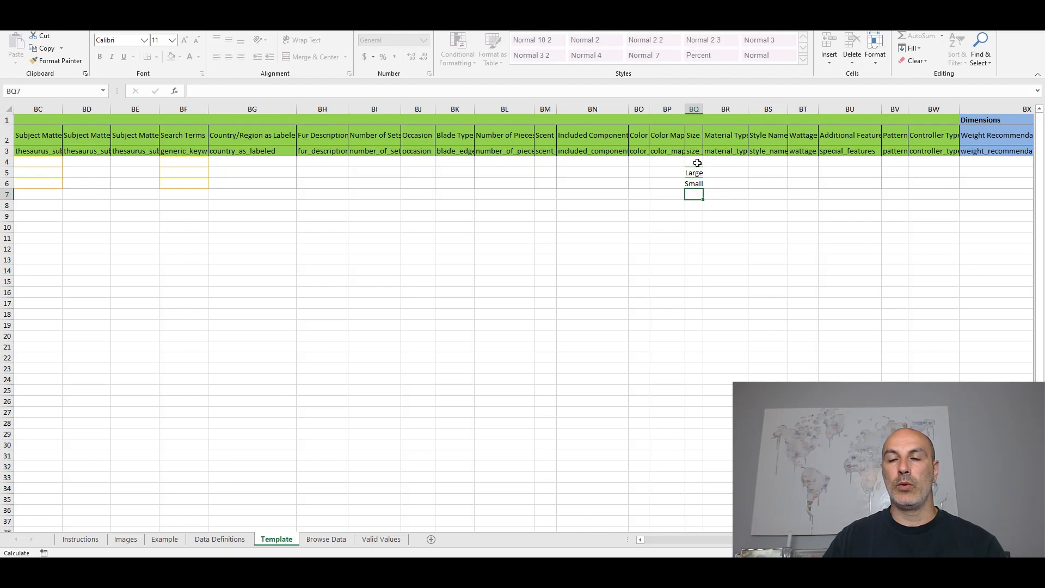
# Step: Enter the Color as Blue for child row 5 and Red for child row 6
pyautogui.click(661, 172)
pyautogui.click(639, 173)
pyautogui.write('Blue')
pyautogui.press('Return')
pyautogui.write('Red')
pyautogui.press('Return')
# Step: Set the Color Map to Blue for child row 5 and Red for child row 6
pyautogui.click(666, 172)
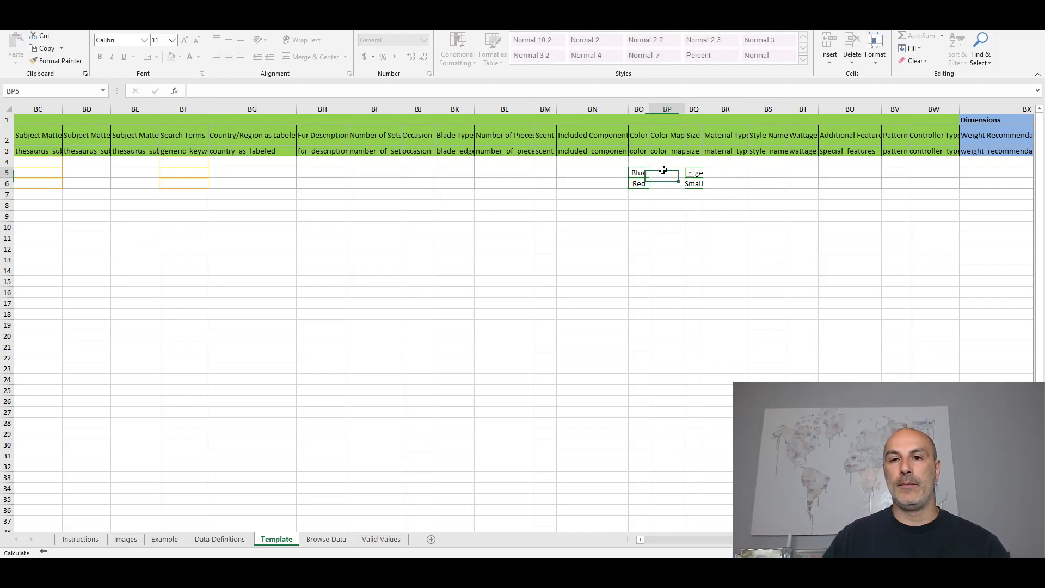
pyautogui.click(689, 173)
pyautogui.moveTo(689, 192); pyautogui.dragTo(689, 205)
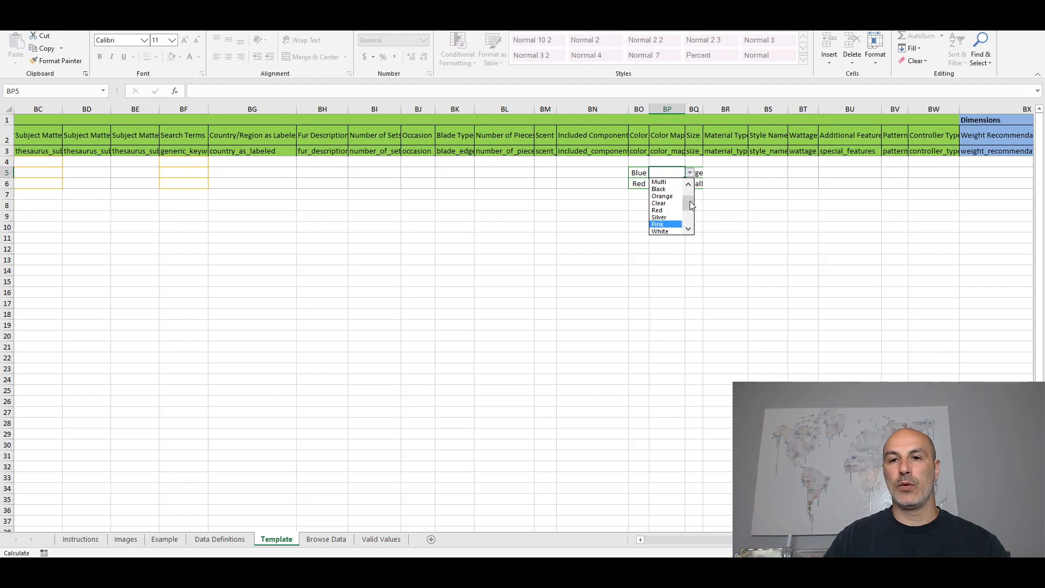
pyautogui.moveTo(690, 201)
pyautogui.mouseDown()
pyautogui.moveTo(691, 218)
pyautogui.moveTo(684, 188)
pyautogui.mouseUp()
pyautogui.click(664, 197)
pyautogui.click(673, 184)
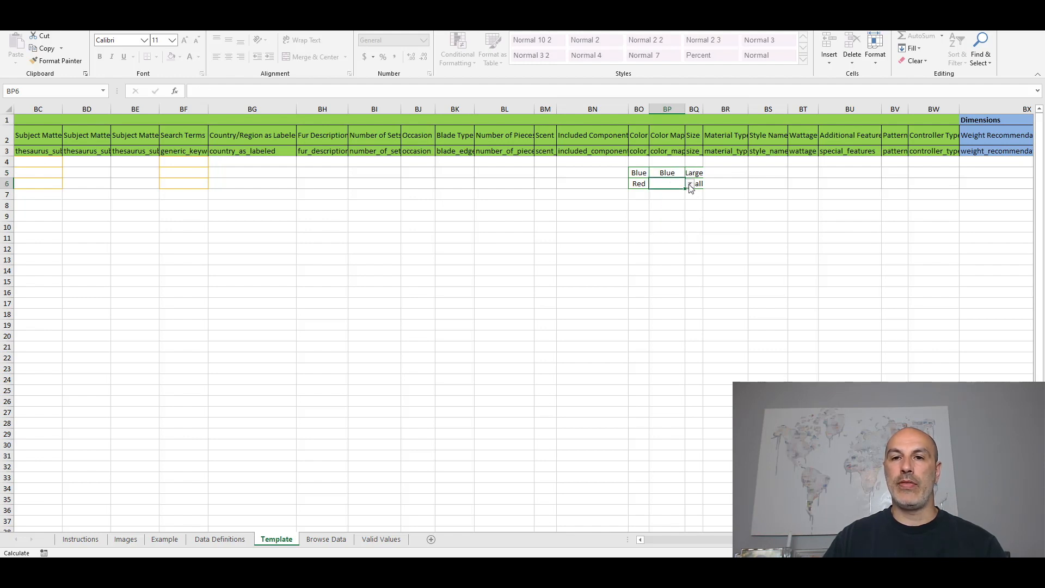
pyautogui.click(690, 185)
pyautogui.scroll(-1, 687, 207)
pyautogui.click(664, 220)
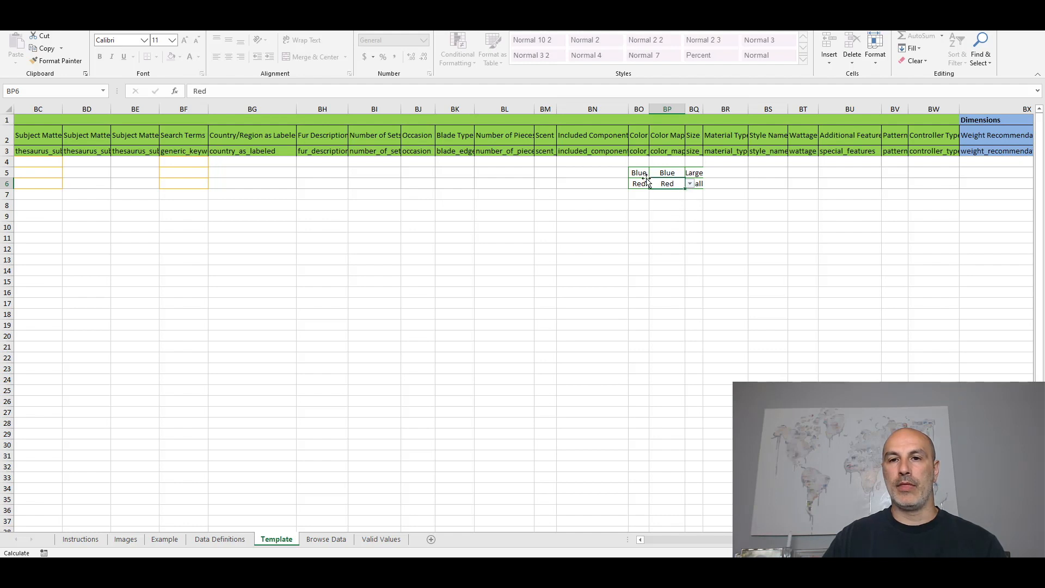
# Step: Change the Color to Midnight Blue for child row 5 and Ruby Red for child row 6
pyautogui.moveTo(642, 173); pyautogui.dragTo(637, 184)
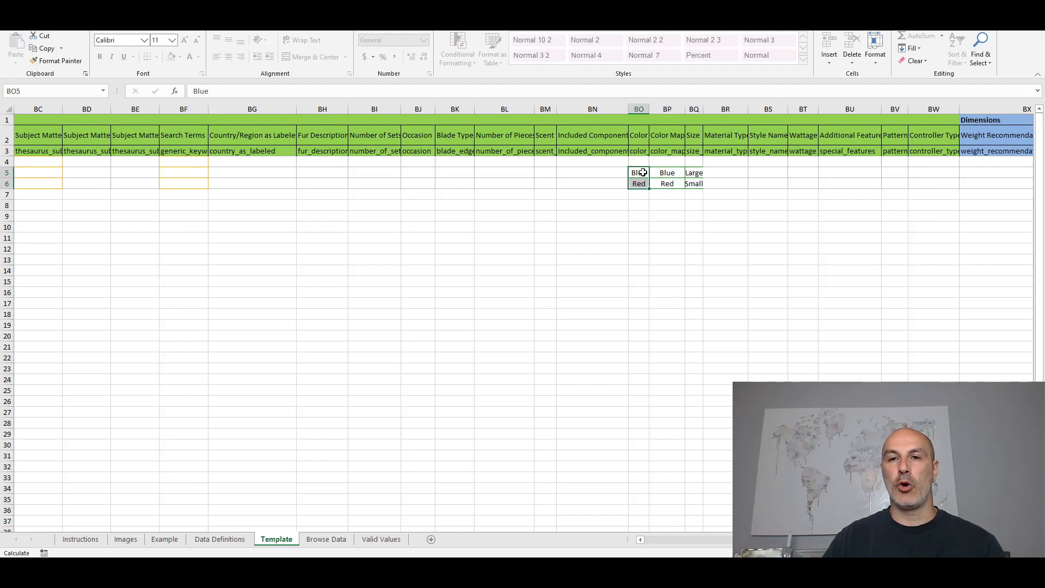
pyautogui.click(642, 172)
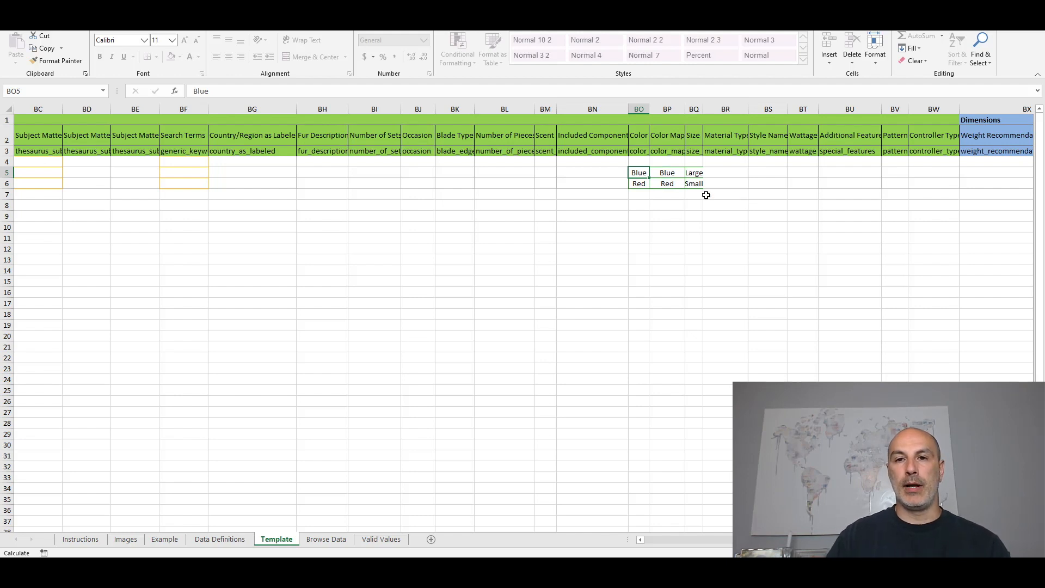
pyautogui.write('Mid')
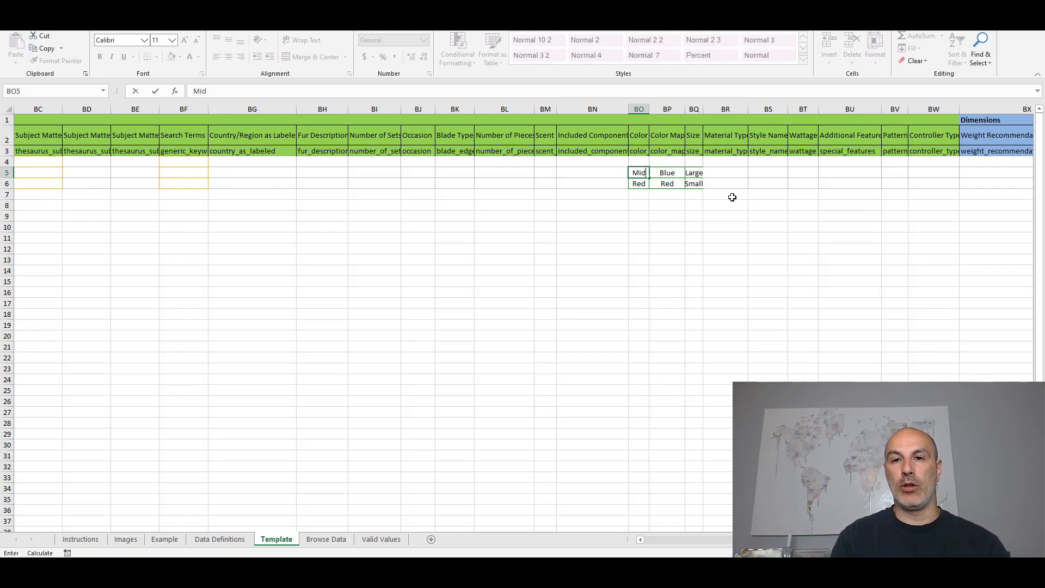
pyautogui.write('night Blue')
pyautogui.press('Return')
pyautogui.write('Ruby Red')
pyautogui.press('Return')
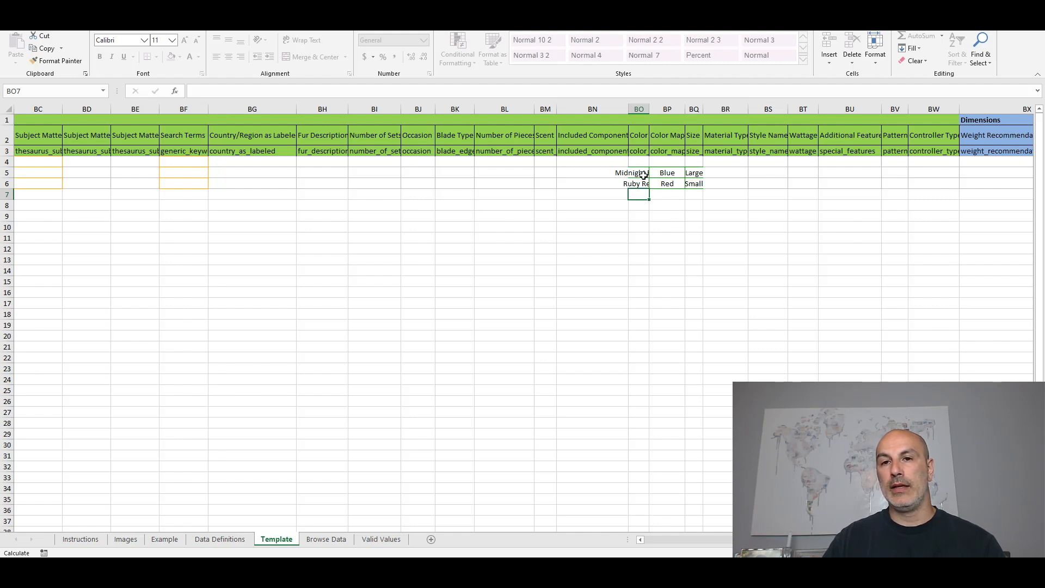
pyautogui.moveTo(643, 174); pyautogui.dragTo(664, 183)
pyautogui.click(663, 183)
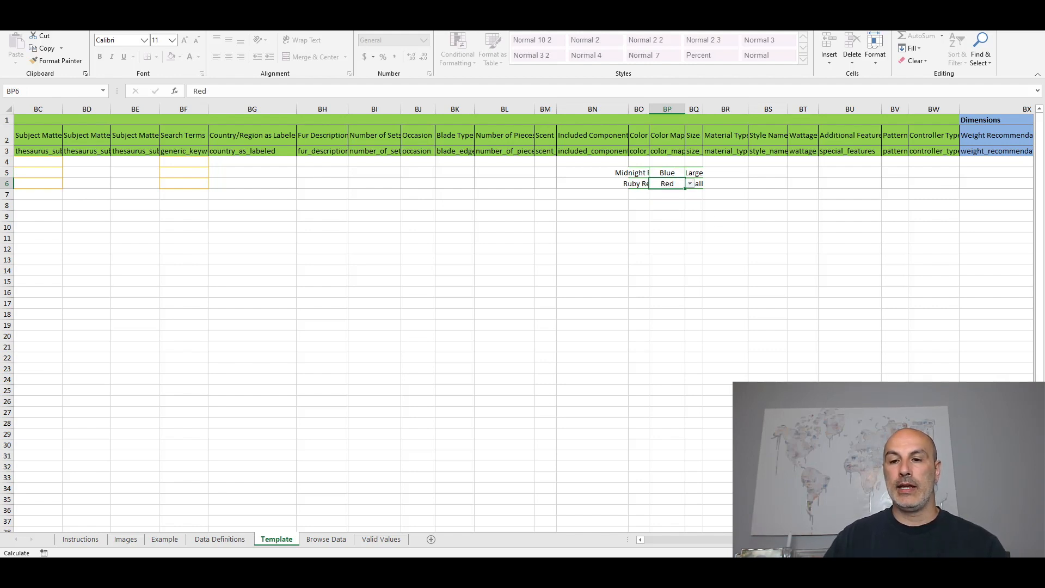
# Step: Change the Variation Theme to Sizename-Colorname for parent row 4 and child rows 5 and 6
pyautogui.moveTo(746, 540); pyautogui.dragTo(677, 541)
pyautogui.click(512, 162)
pyautogui.click(524, 161)
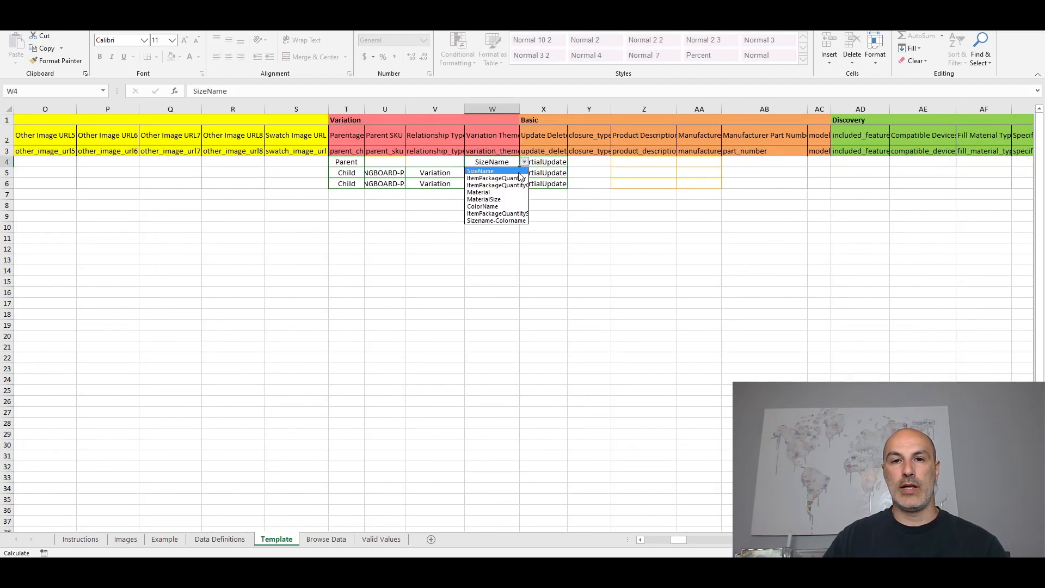
pyautogui.click(502, 220)
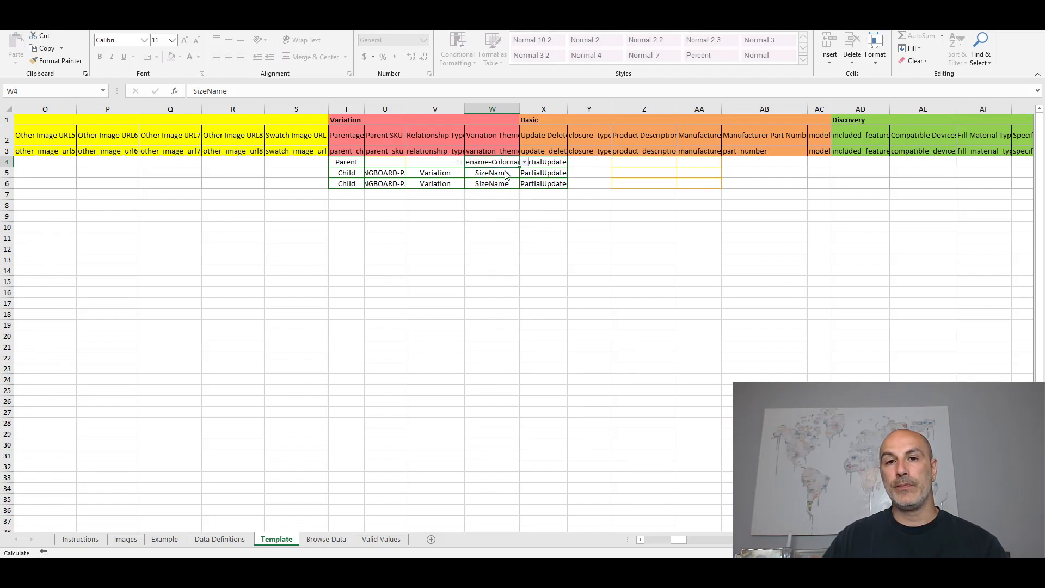
pyautogui.click(520, 173)
pyautogui.click(524, 173)
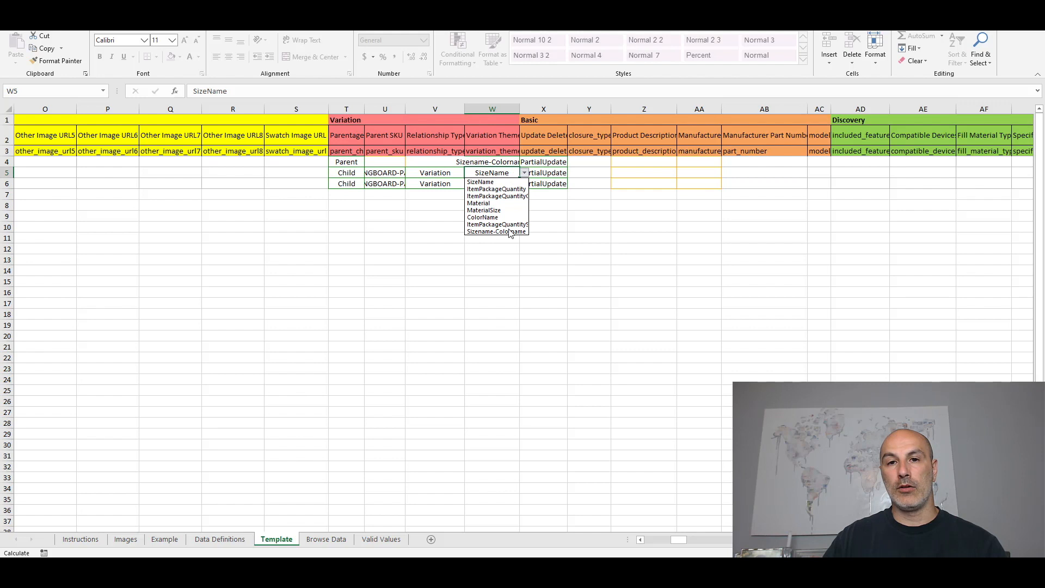
pyautogui.click(501, 231)
pyautogui.click(497, 183)
pyautogui.click(524, 183)
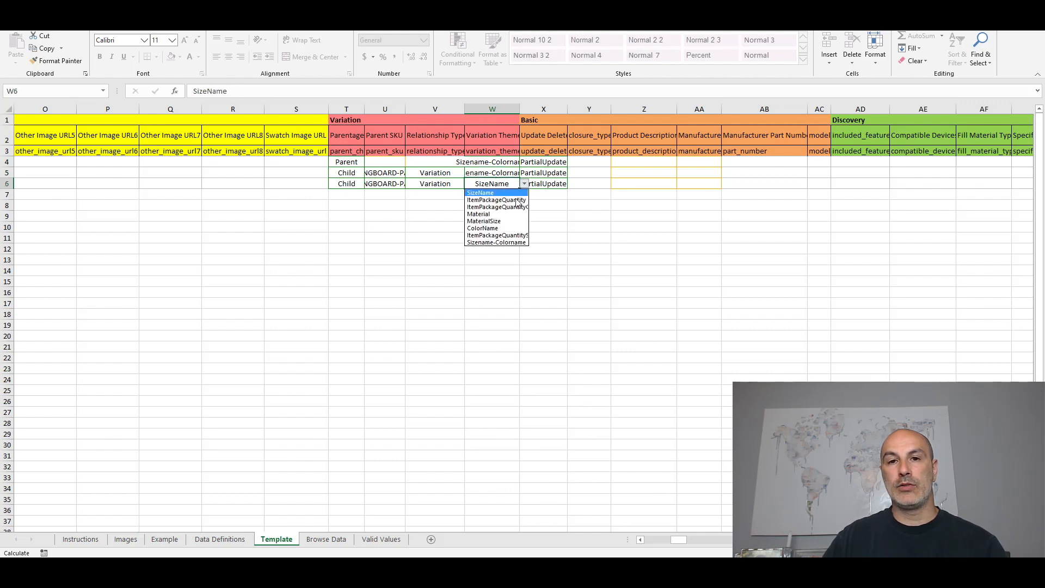
pyautogui.click(495, 243)
pyautogui.click(559, 182)
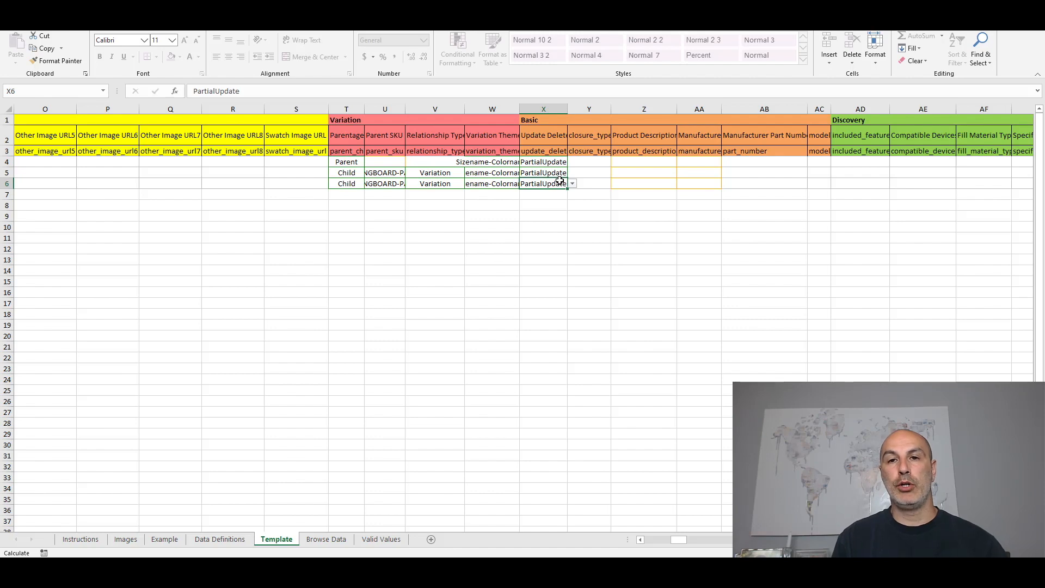
pyautogui.moveTo(680, 538); pyautogui.dragTo(816, 538)
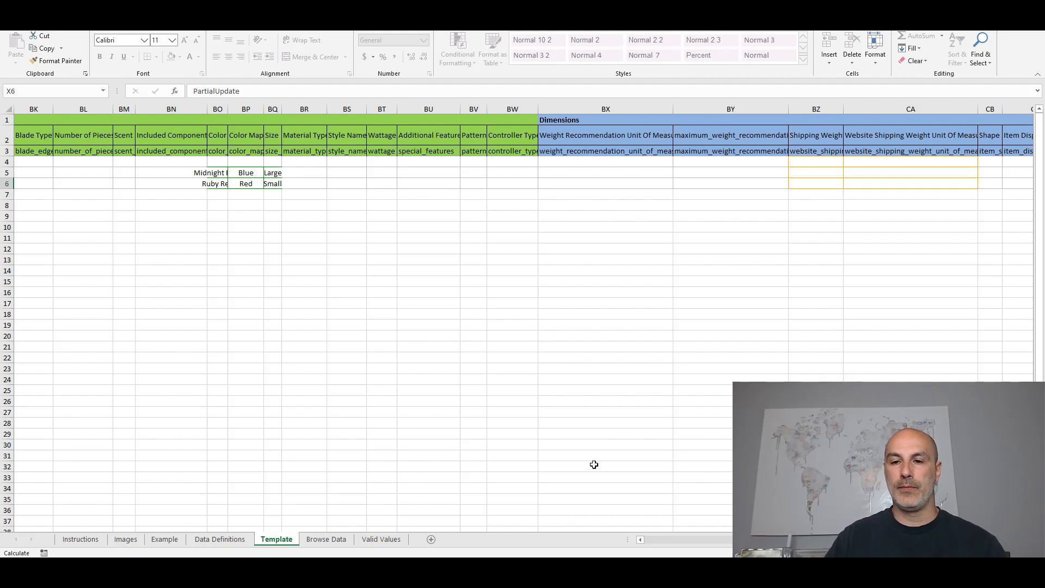
pyautogui.moveTo(691, 541); pyautogui.dragTo(647, 539)
pyautogui.click(230, 270)
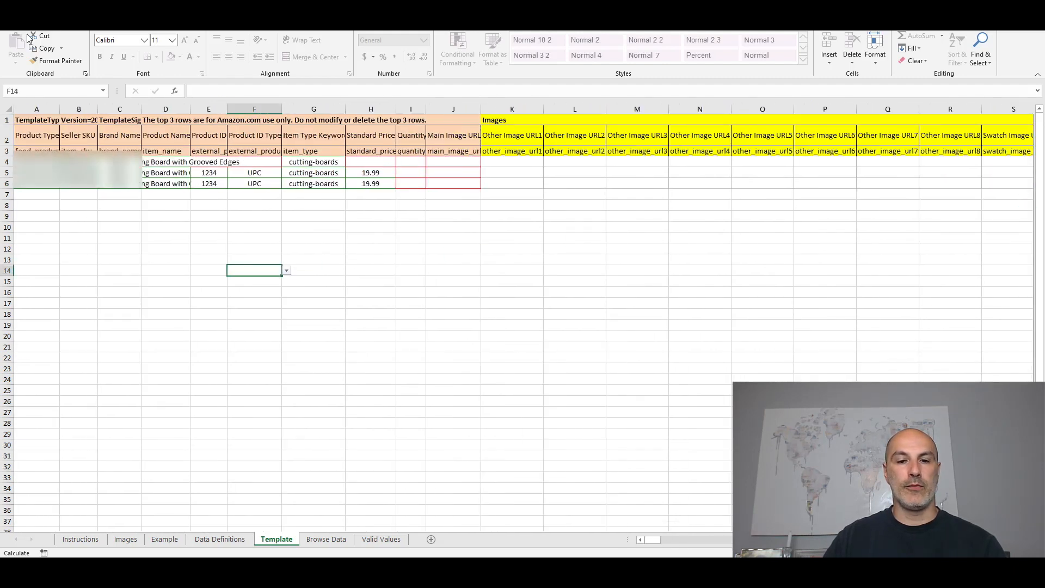
# Step: Switch to Amazon Seller Central in the browser and open the Upload your Inventory File page of Add Products via Upload
pyautogui.hotkey('alt', 'Tab')
pyautogui.click(454, 423)
pyautogui.hotkey('alt', 'Tab')
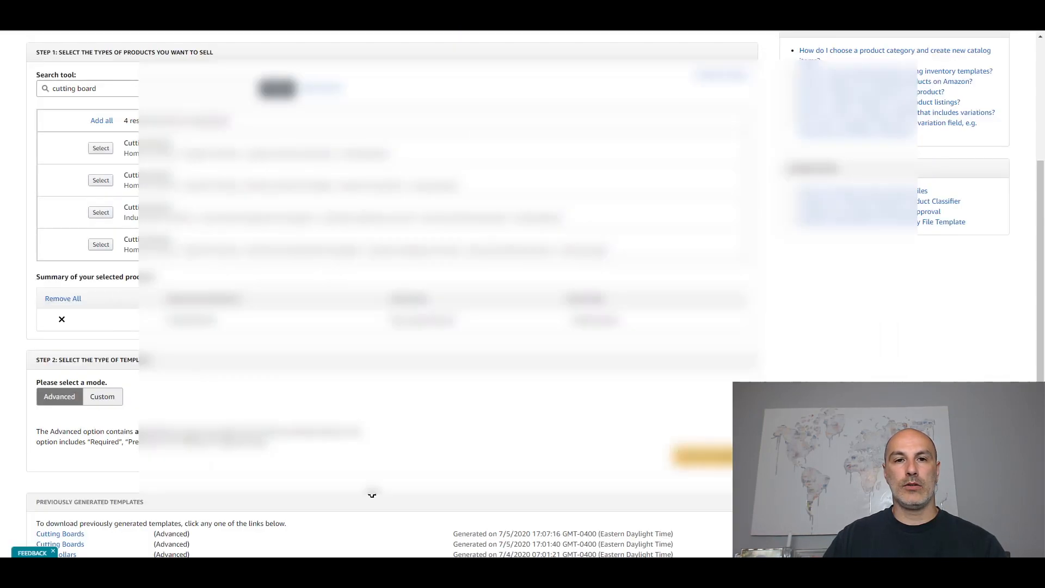
pyautogui.scroll(4, 441, 379)
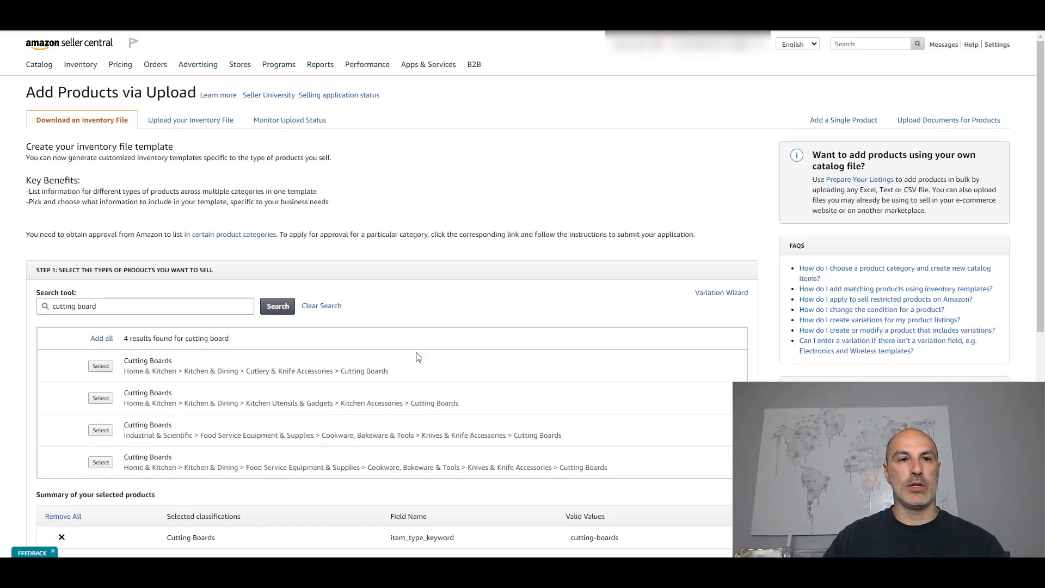
pyautogui.click(180, 121)
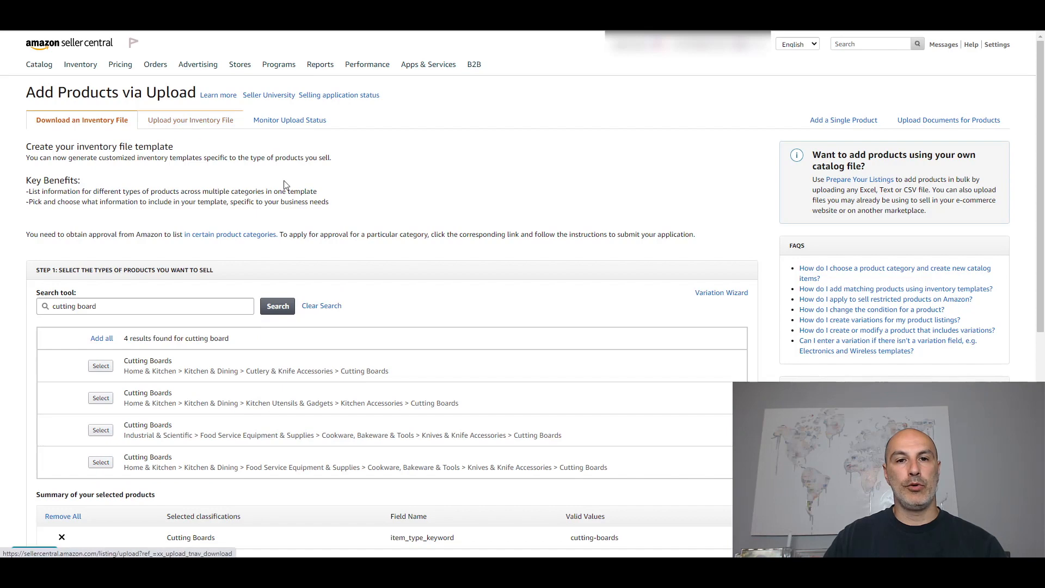
# Step: Examine the Check Your File and Upload File sections, and open the Monitor Upload Status page
pyautogui.scroll(-1, 256, 220)
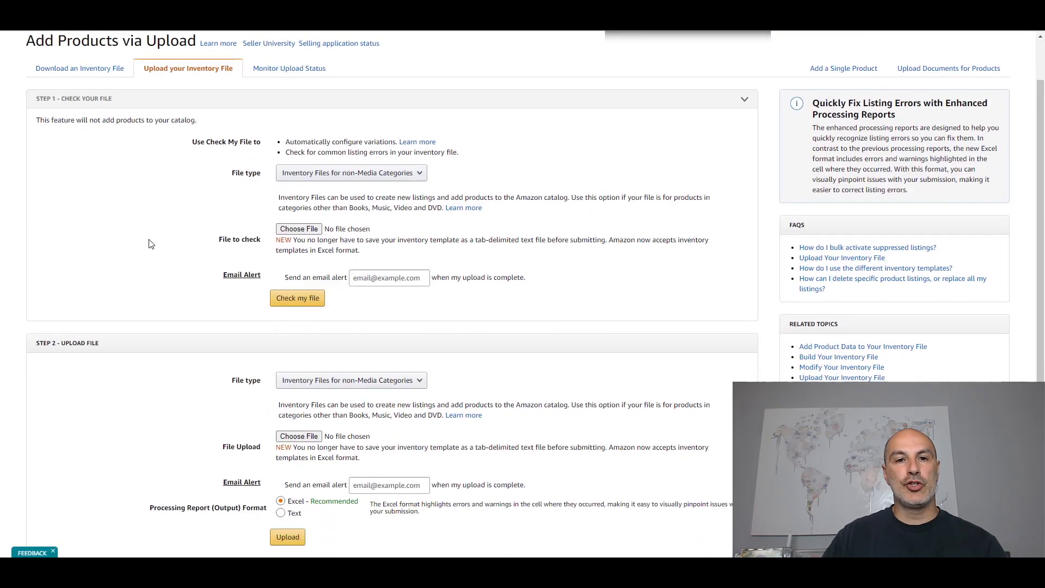
pyautogui.click(299, 226)
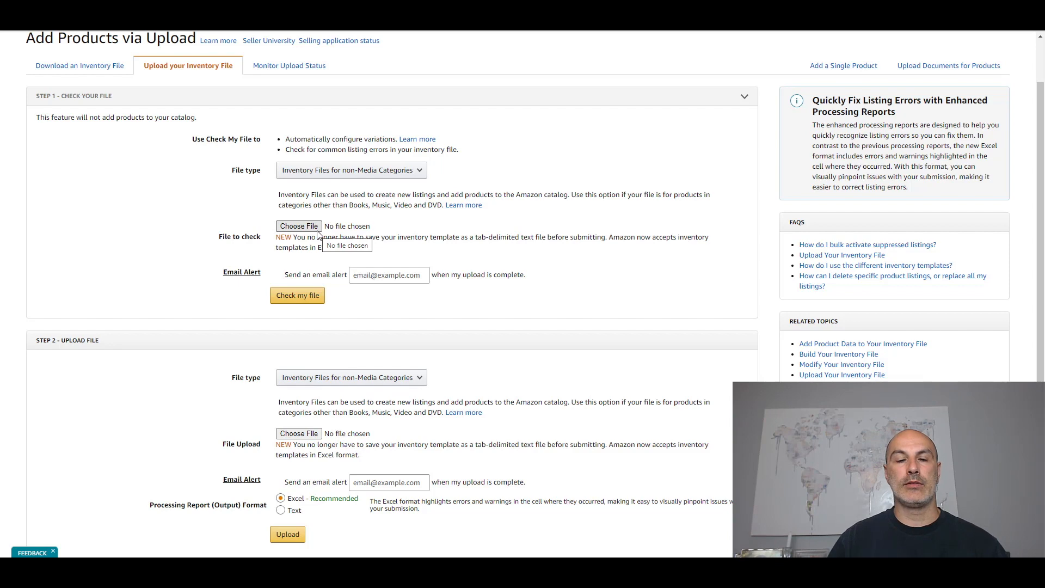
pyautogui.scroll(-3, 320, 234)
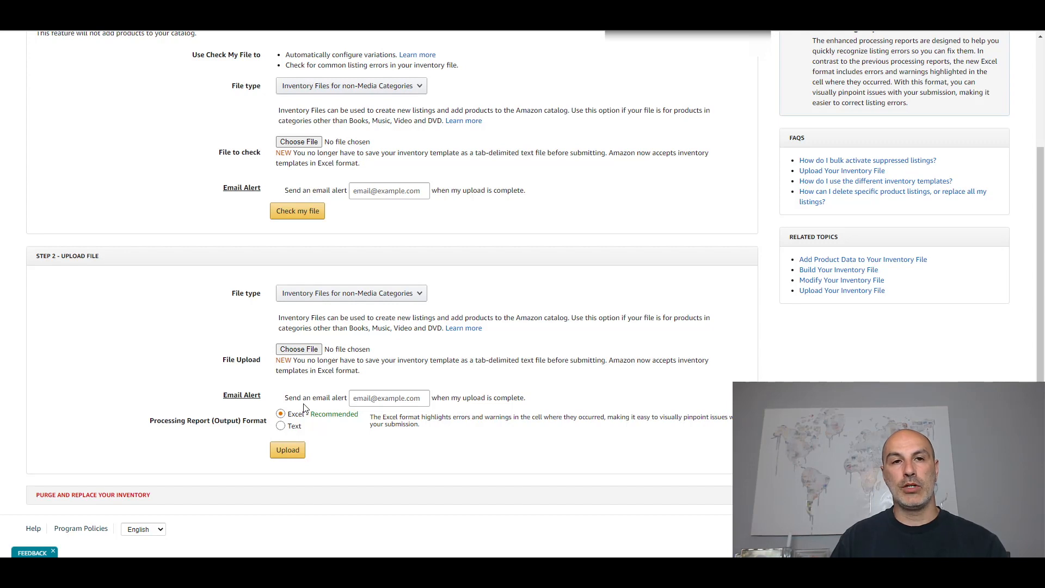
pyautogui.scroll(3, 300, 349)
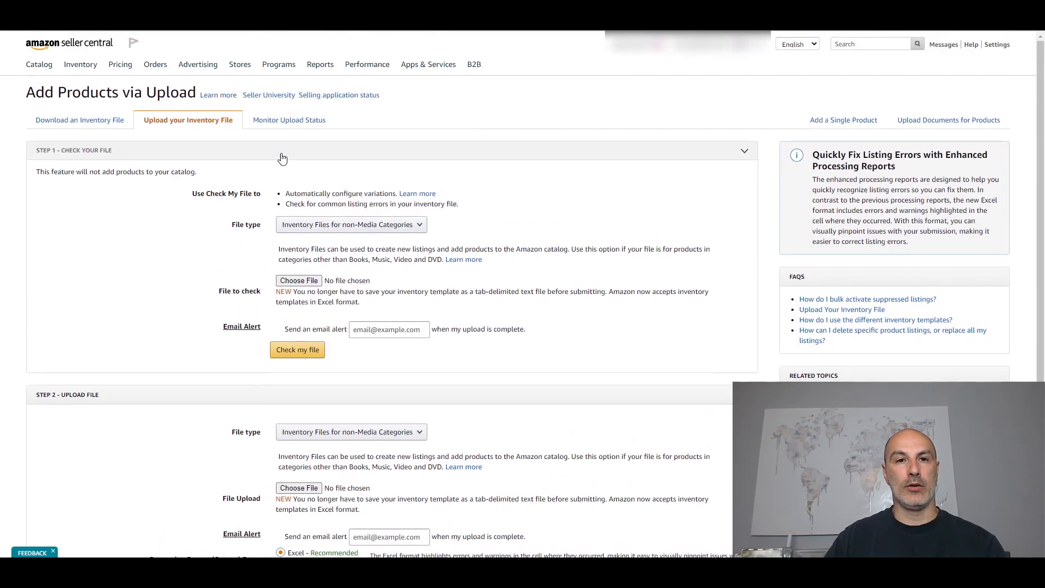
pyautogui.click(288, 121)
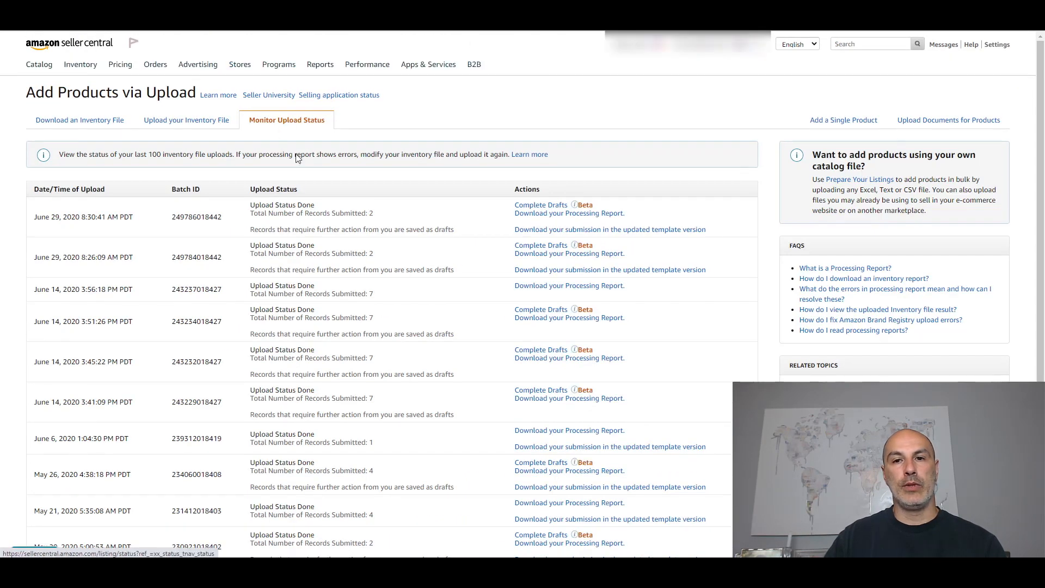